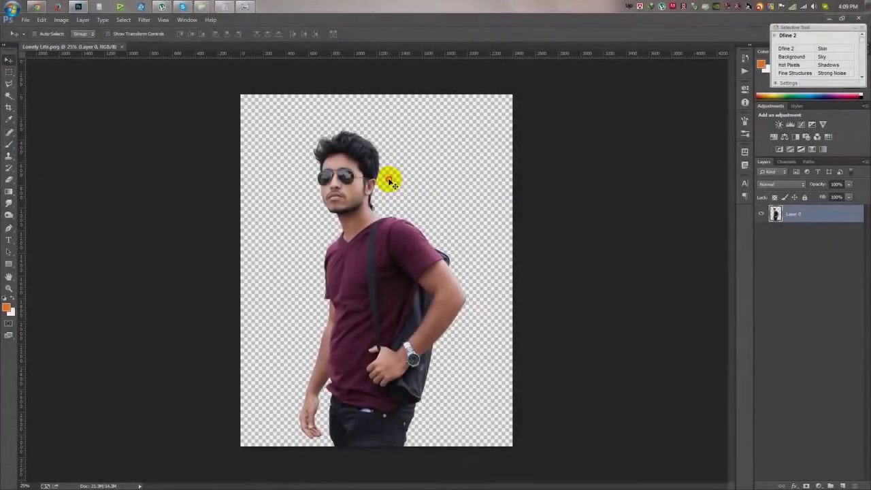
# Create a white document from the 1920 px X 1080 px preset at 72 ppi, 8-bit RGB, in pixels
pyautogui.click(26, 19)
pyautogui.click(31, 27)
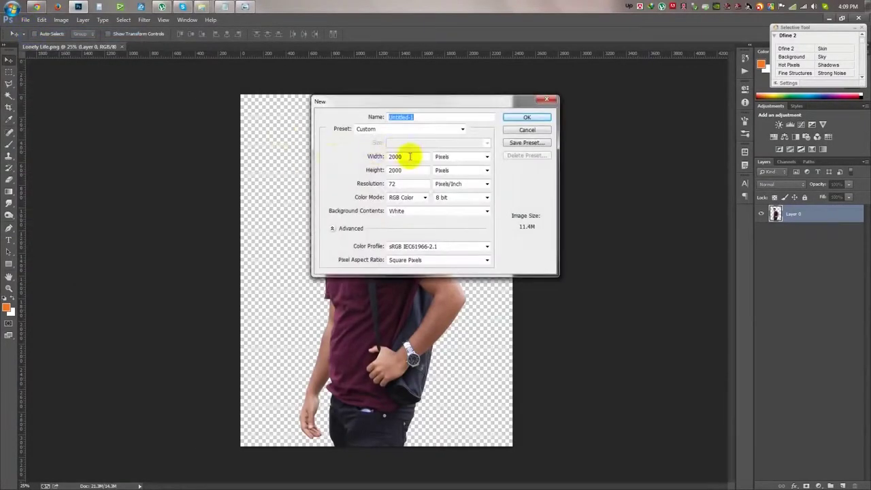
pyautogui.click(366, 128)
pyautogui.click(358, 161)
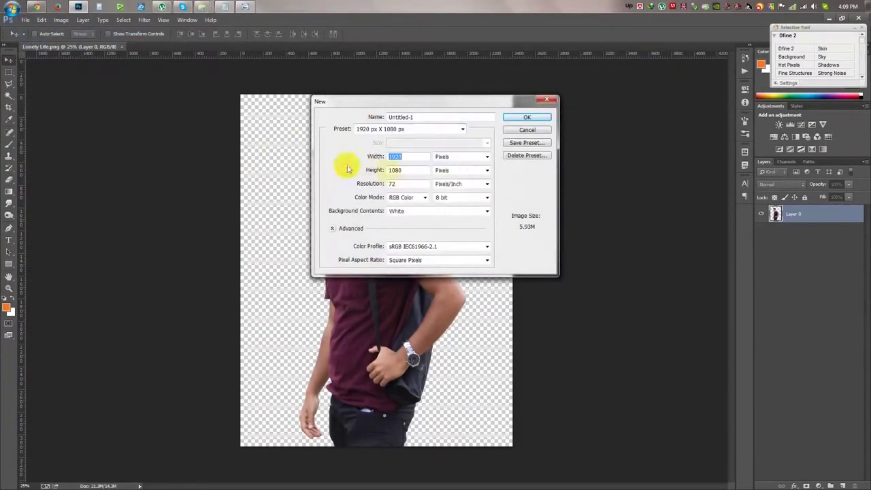
pyautogui.doubleClick(399, 185)
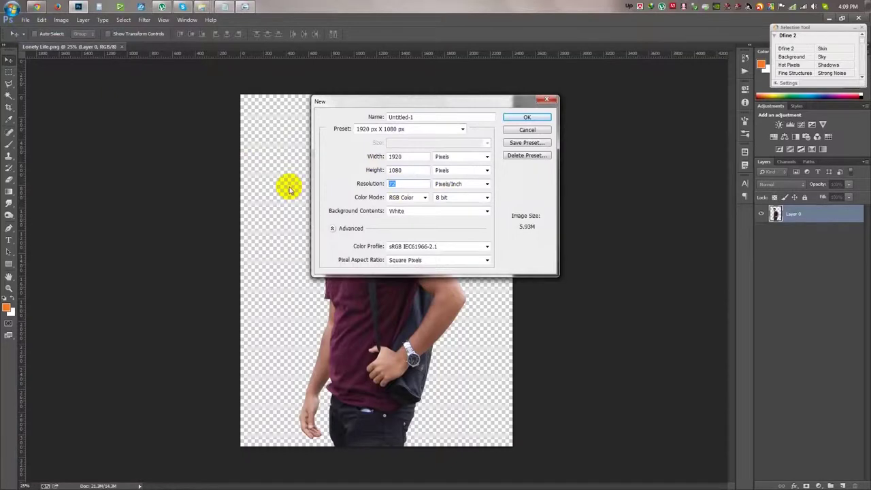
pyautogui.click(486, 197)
pyautogui.click(446, 208)
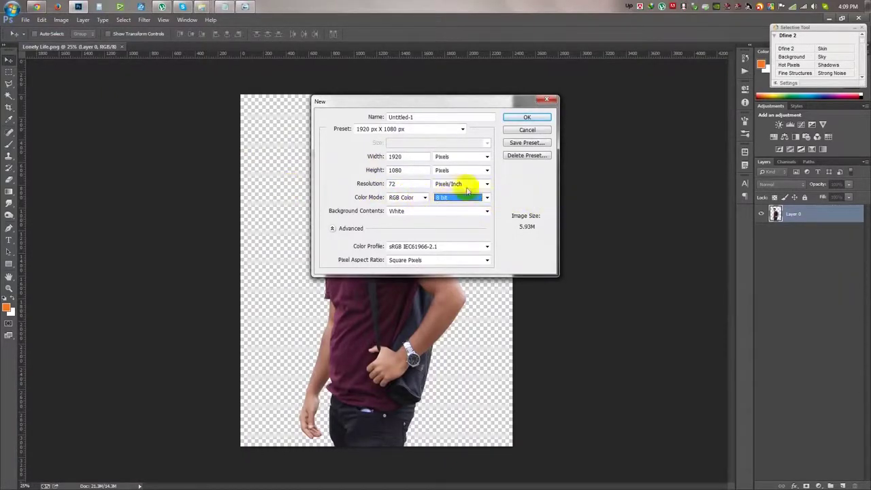
pyautogui.click(460, 160)
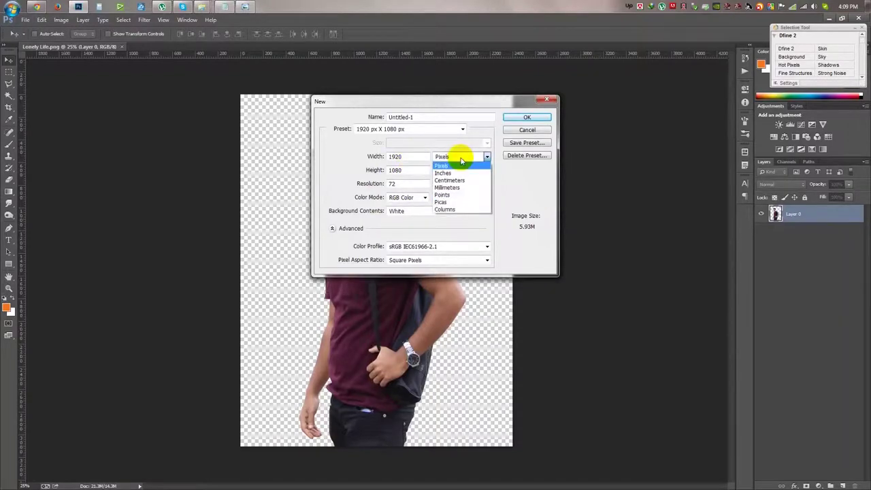
pyautogui.click(460, 162)
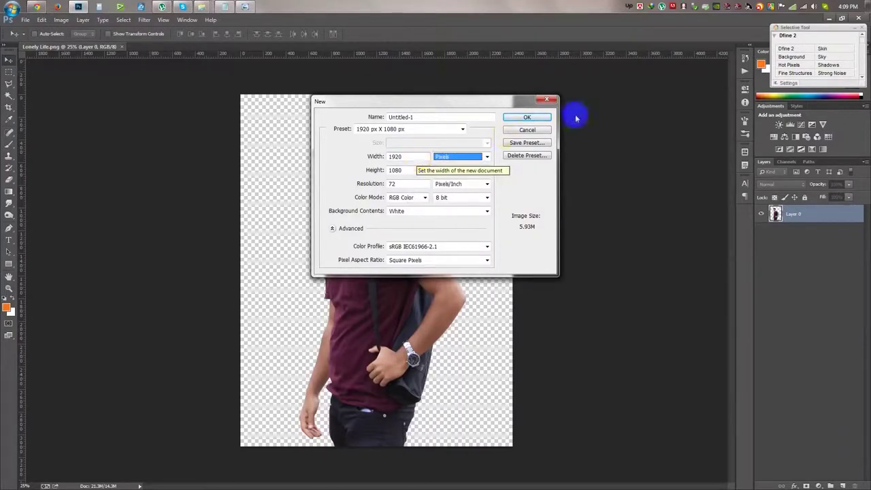
pyautogui.click(527, 117)
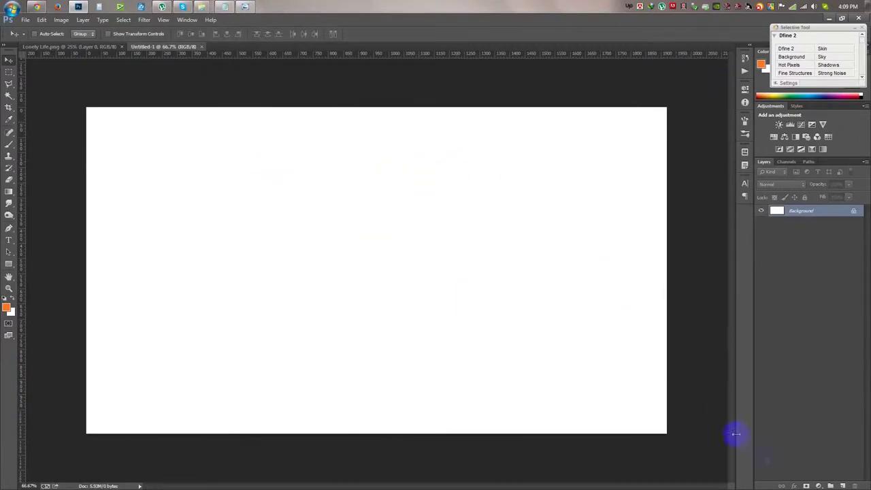
# Add a black-to-white Gradient Fill layer, radial and reversed, at angle 0
pyautogui.click(819, 485)
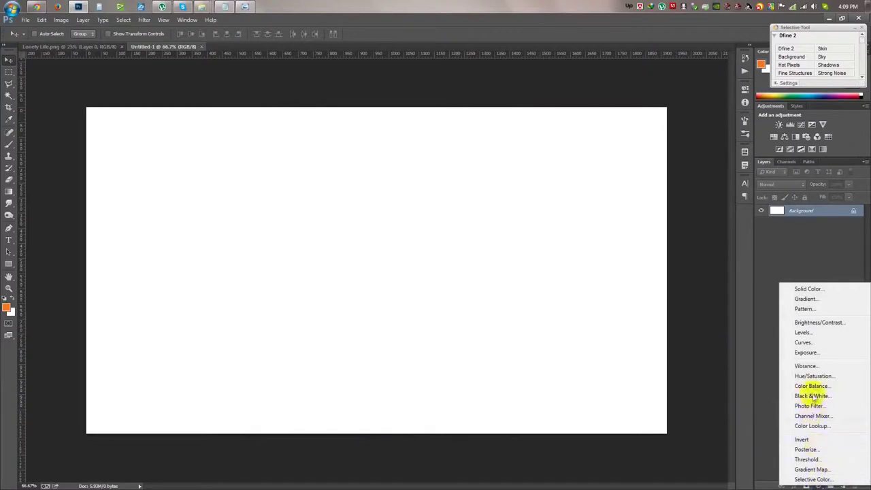
pyautogui.click(801, 298)
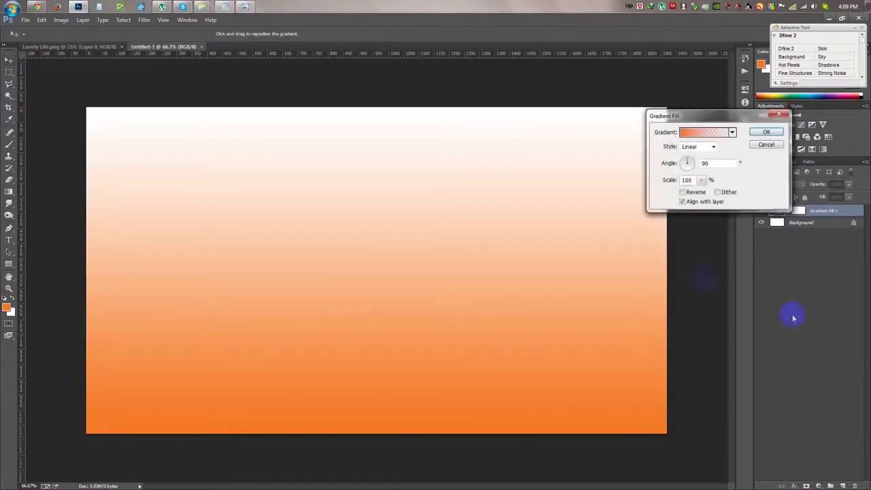
pyautogui.click(732, 133)
pyautogui.click(693, 152)
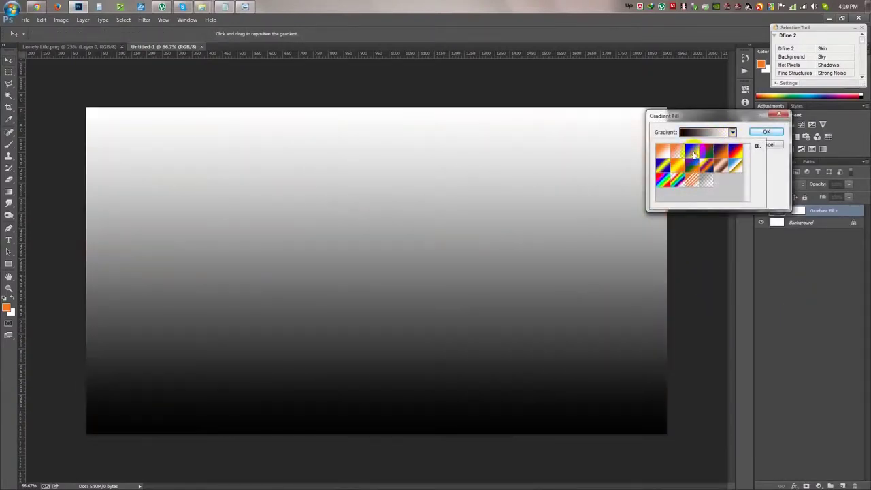
pyautogui.moveTo(674, 116); pyautogui.dragTo(546, 98)
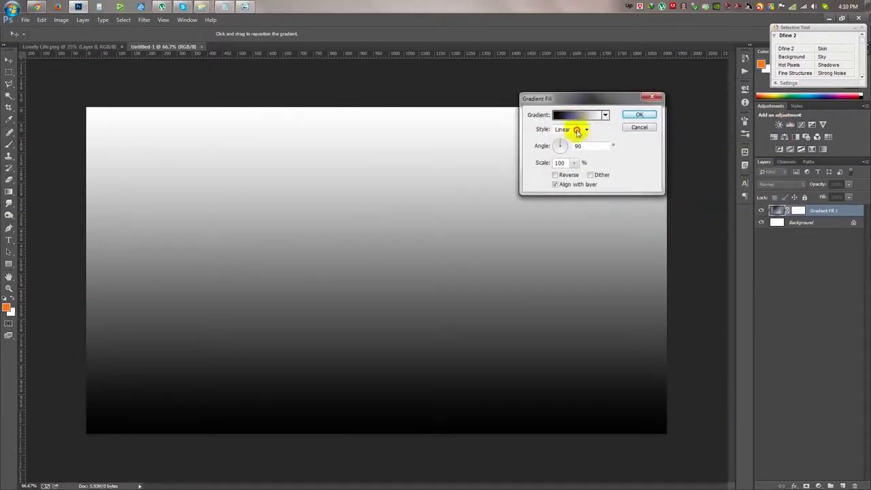
pyautogui.click(570, 130)
pyautogui.click(562, 146)
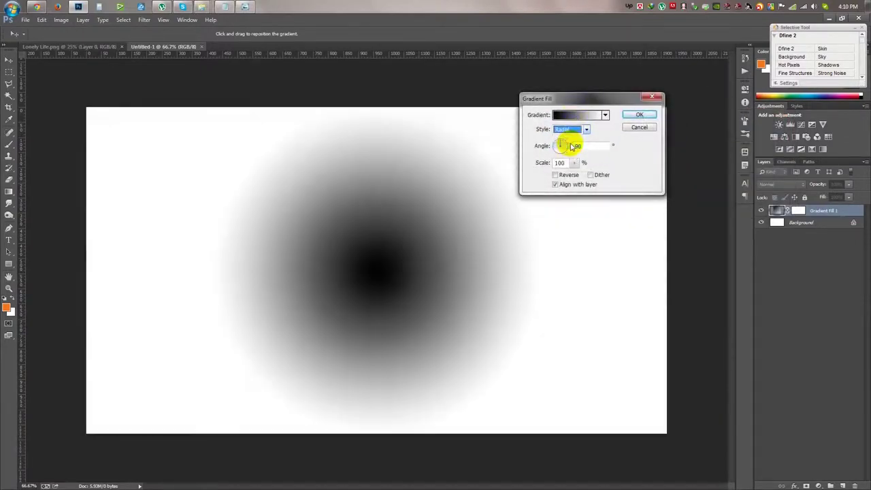
pyautogui.click(555, 174)
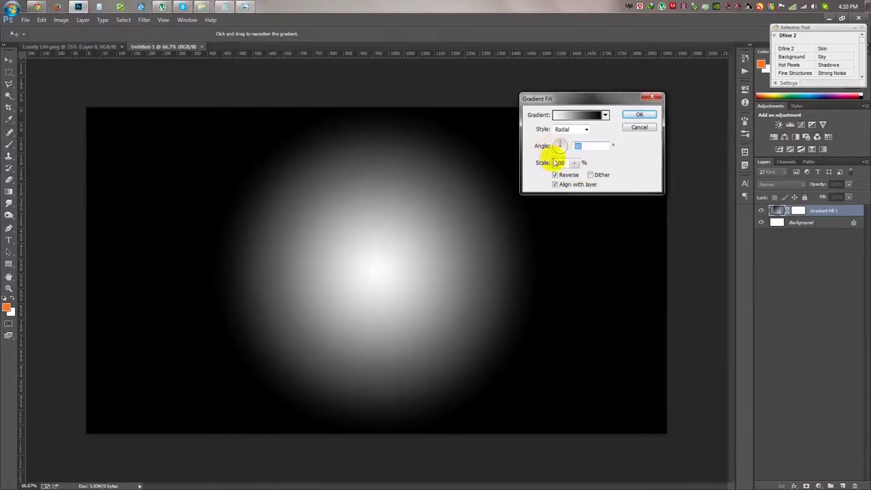
pyautogui.moveTo(557, 145); pyautogui.dragTo(565, 145)
pyautogui.click(574, 163)
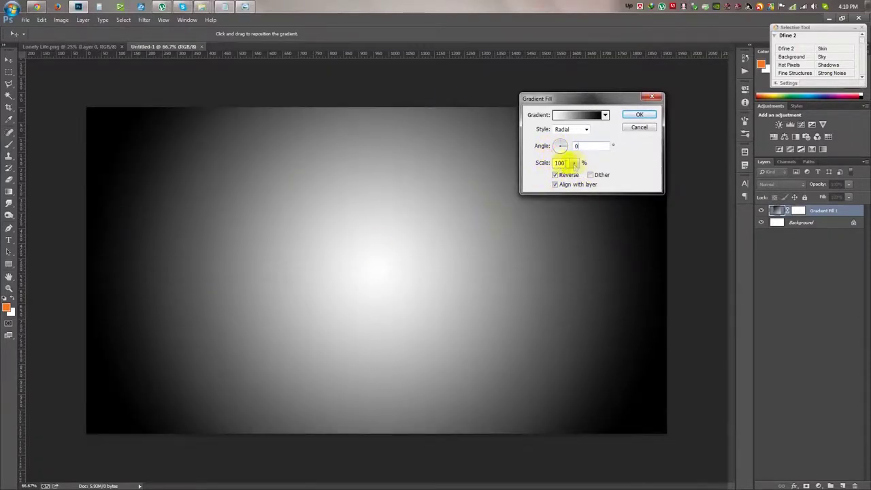
pyautogui.click(640, 114)
# Raise the gradient scale to 189% and set the layer opacity to 36%
pyautogui.click(842, 184)
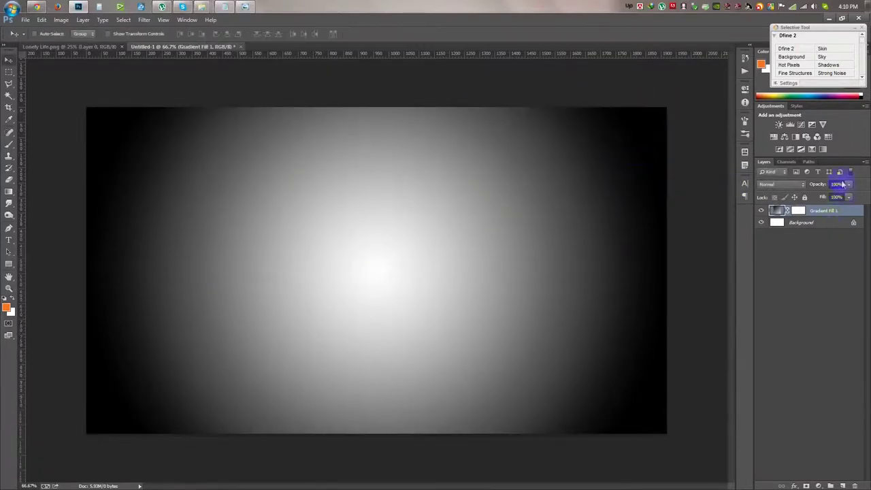
pyautogui.write('40')
pyautogui.press('Return')
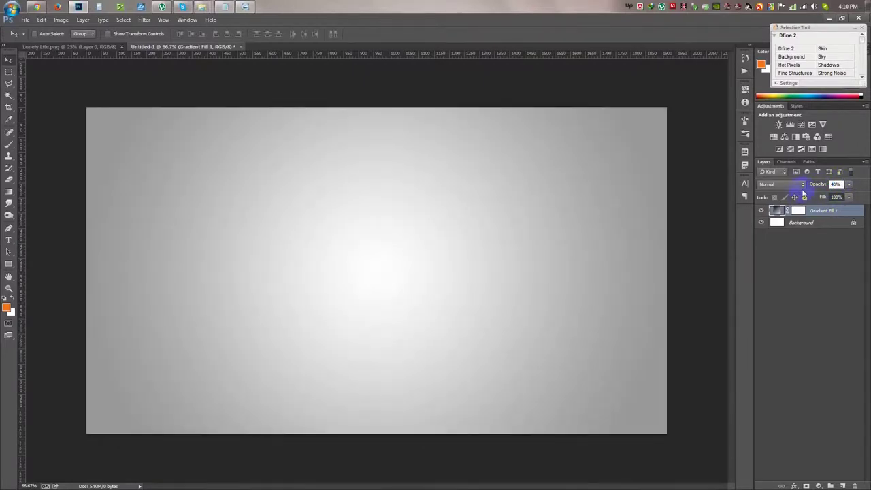
pyautogui.doubleClick(780, 211)
pyautogui.click(575, 163)
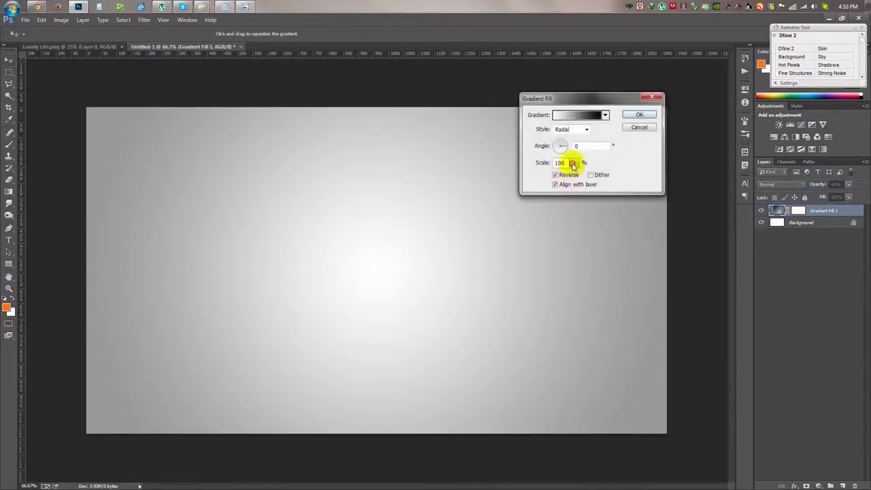
pyautogui.moveTo(577, 174); pyautogui.dragTo(580, 174)
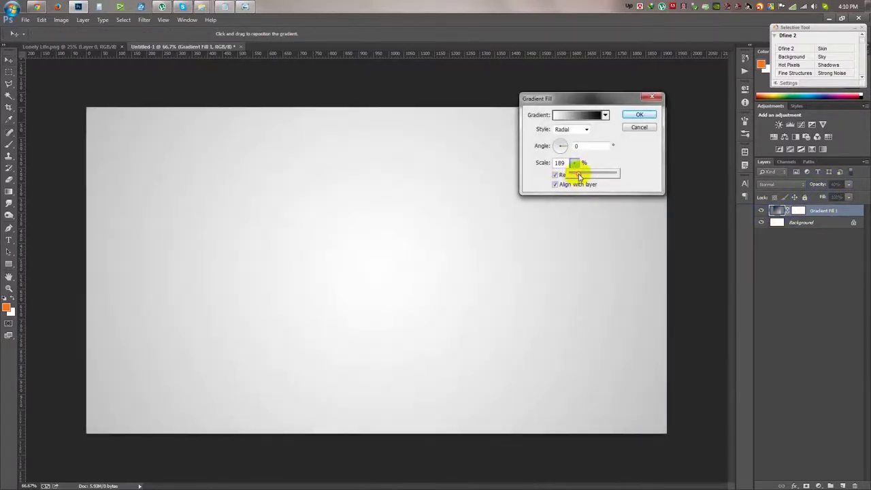
pyautogui.click(654, 115)
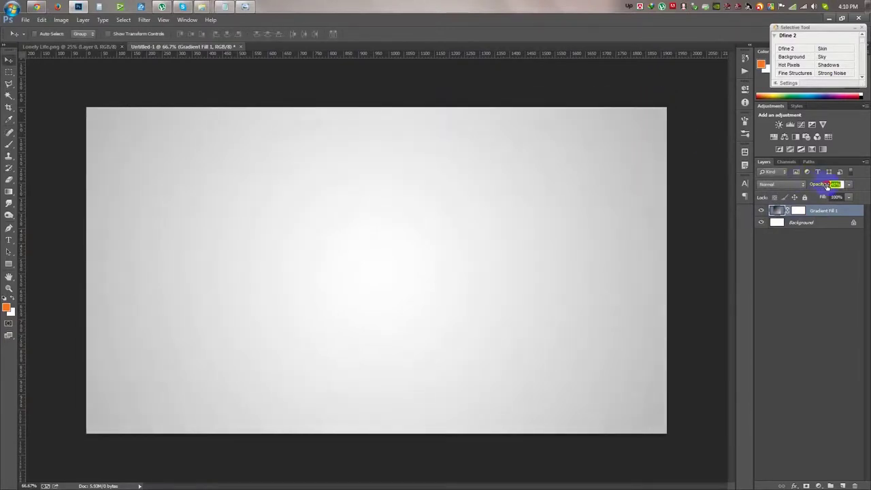
pyautogui.moveTo(827, 185); pyautogui.dragTo(719, 209)
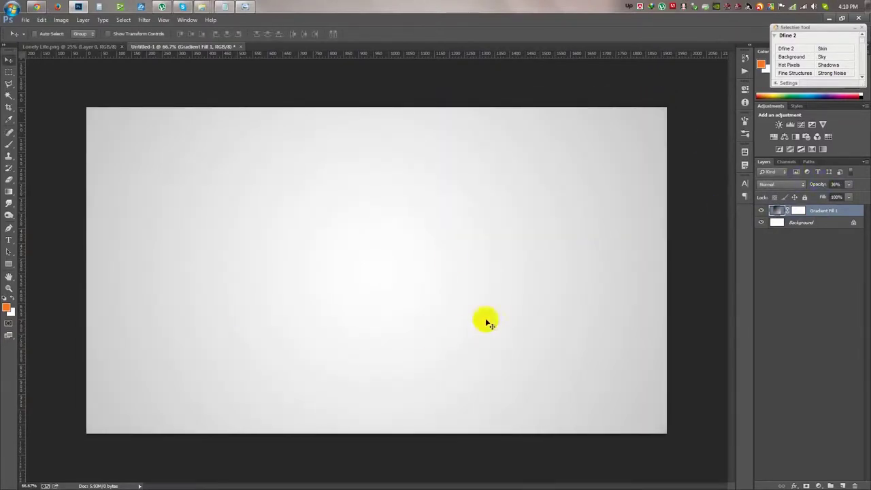
# Drag the man's layer from Lonely Life.png into Untitled-1 and scale him to about 37%, centre-bottom
pyautogui.click(74, 46)
pyautogui.moveTo(291, 179)
pyautogui.mouseDown()
pyautogui.moveTo(196, 46)
pyautogui.moveTo(354, 219)
pyautogui.mouseUp()
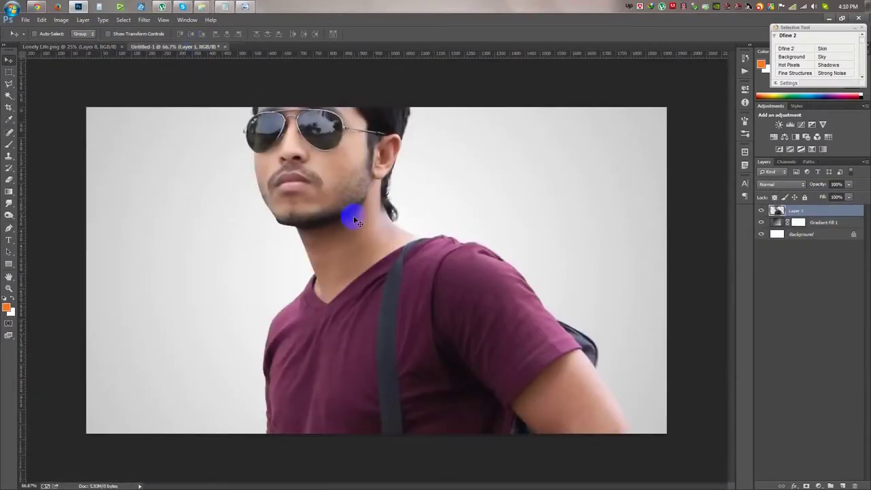
pyautogui.hotkey('ctrl', 't')
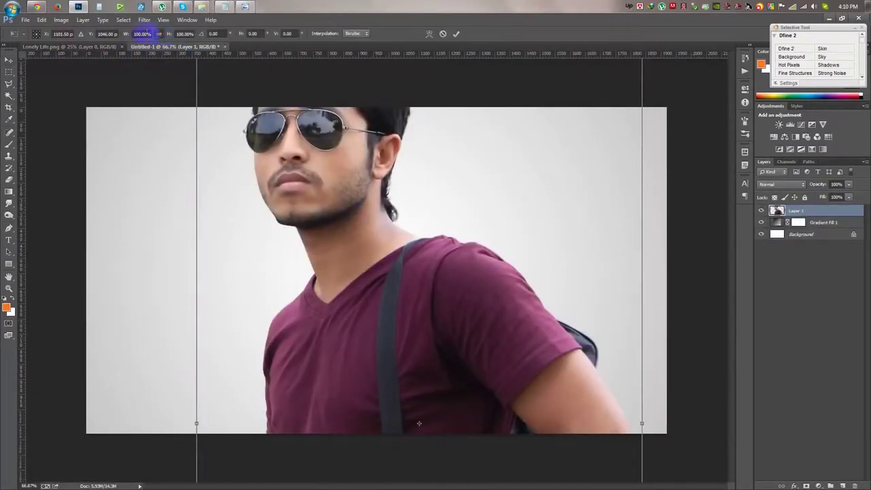
pyautogui.moveTo(124, 38); pyautogui.dragTo(97, 55)
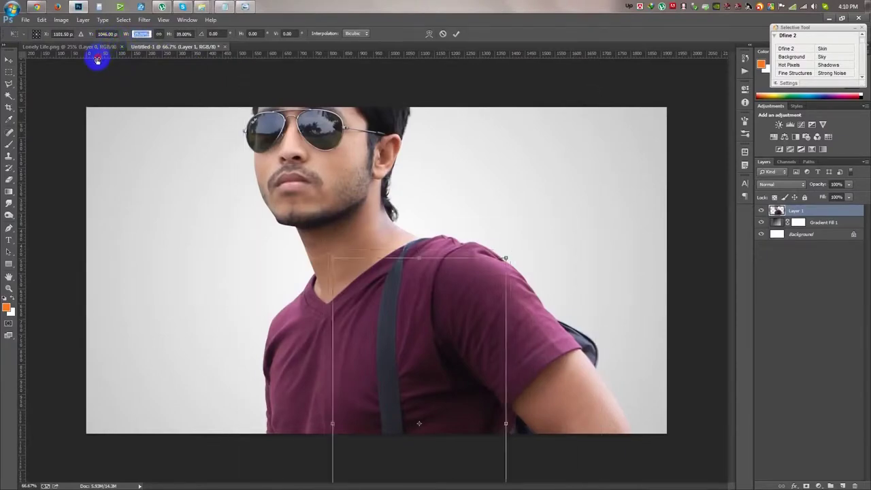
pyautogui.moveTo(464, 365); pyautogui.dragTo(465, 178)
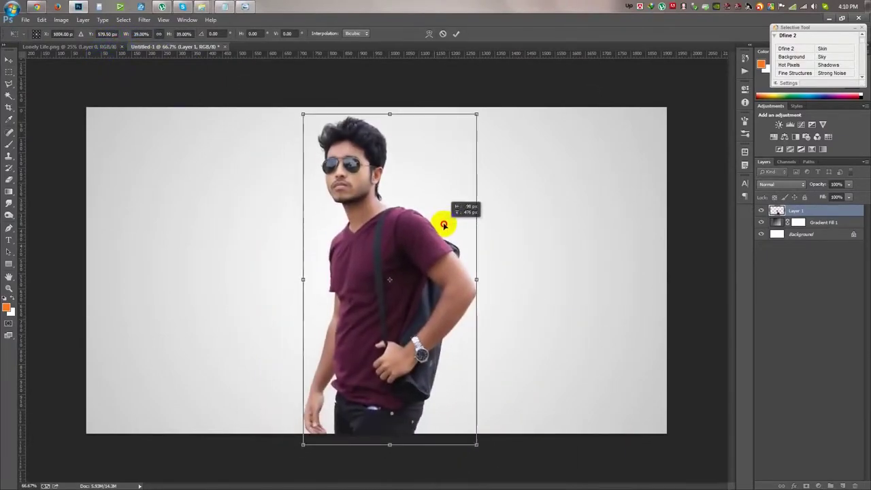
pyautogui.moveTo(474, 118)
pyautogui.mouseDown()
pyautogui.moveTo(449, 177)
pyautogui.moveTo(463, 141)
pyautogui.moveTo(433, 158)
pyautogui.mouseUp()
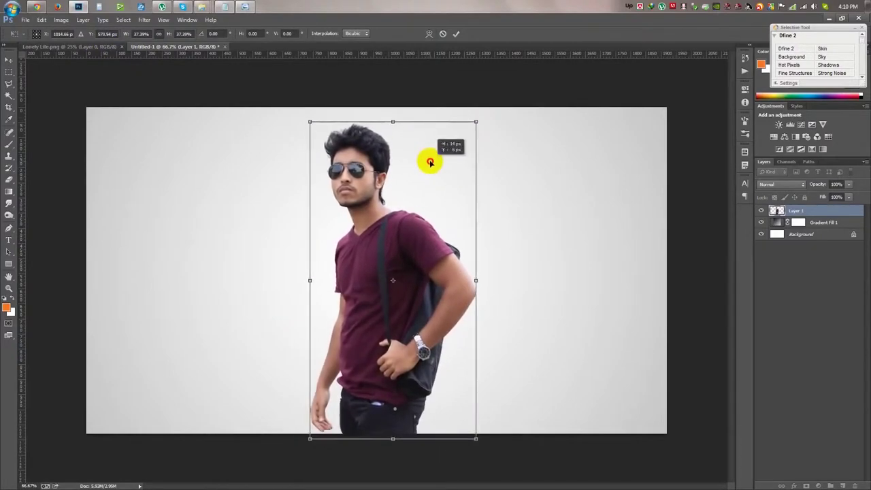
pyautogui.click(456, 33)
# Heal the skin spots on the man's cheek and chin with content-aware spot healing
pyautogui.scroll(3, 407, 257)
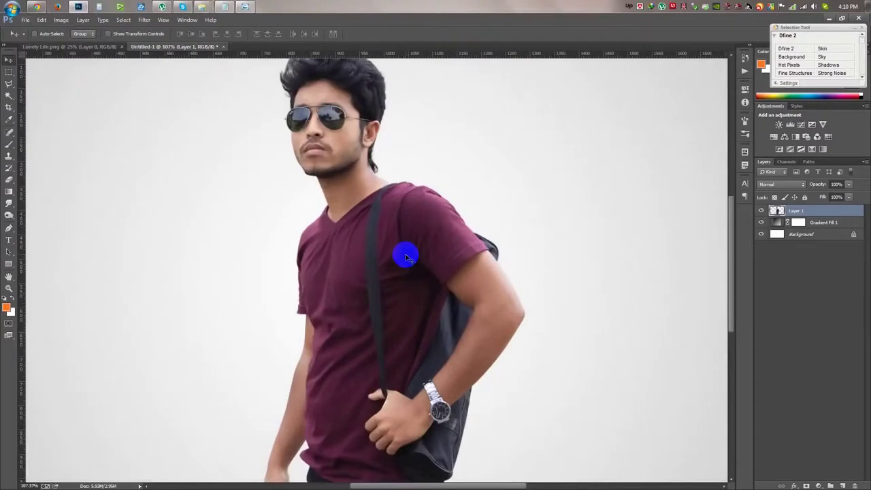
pyautogui.scroll(-2, 406, 256)
pyautogui.scroll(3, 395, 130)
pyautogui.scroll(3, 326, 80)
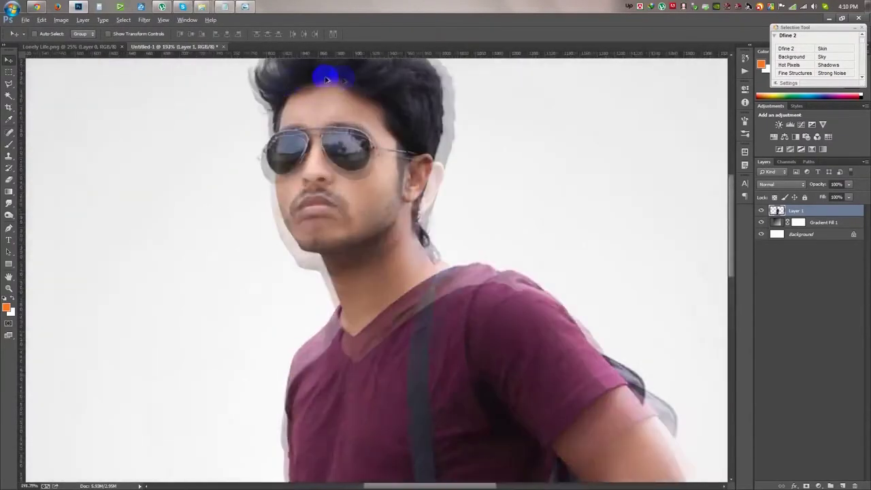
pyautogui.scroll(3, 376, 92)
pyautogui.click(10, 133)
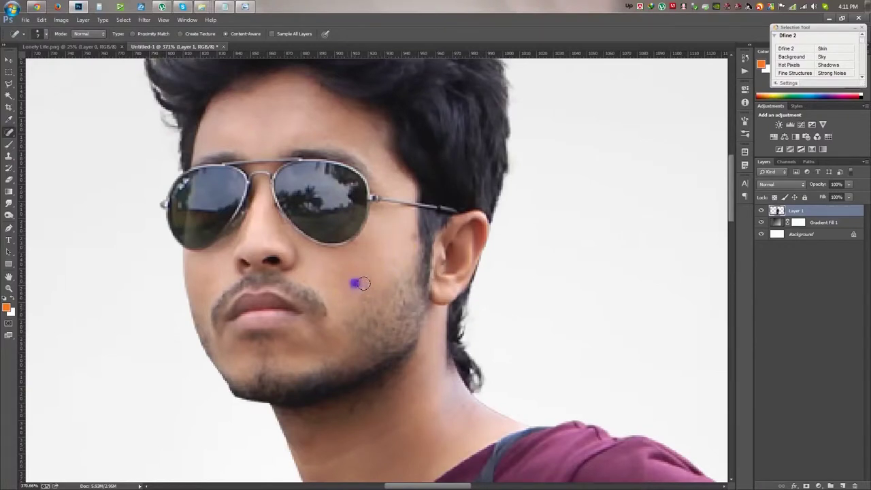
pyautogui.moveTo(363, 284); pyautogui.dragTo(358, 403)
pyautogui.moveTo(399, 296); pyautogui.dragTo(397, 311)
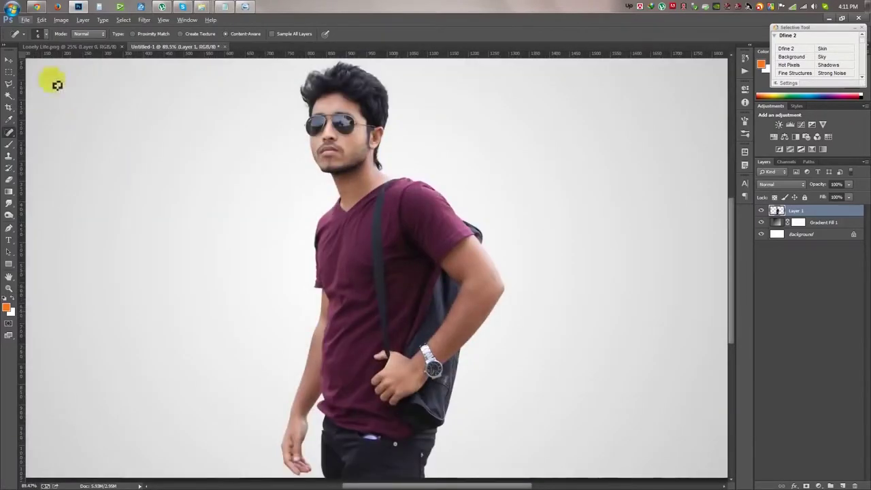
# Apply Auto Contrast to the man's photo
pyautogui.click(60, 19)
pyautogui.click(88, 66)
pyautogui.scroll(-2, 257, 173)
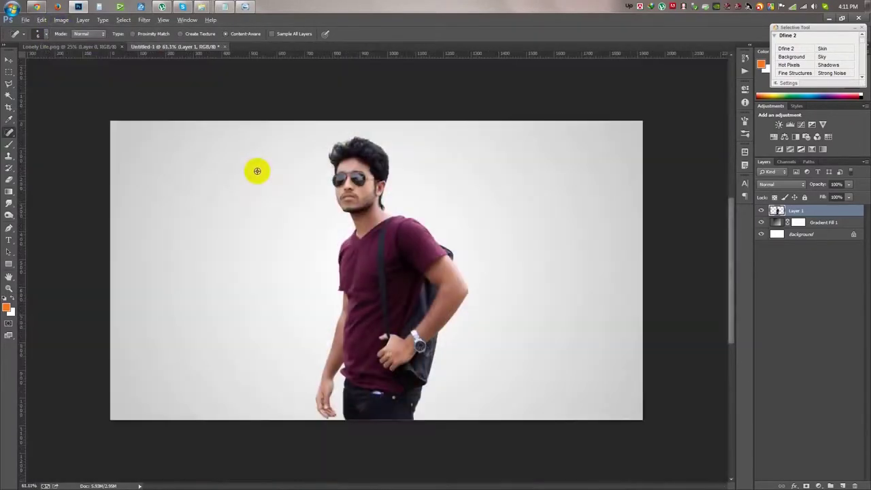
pyautogui.scroll(1, 258, 172)
# Apply Levels with the black input raised to about 15 and the white input at 227
pyautogui.click(60, 20)
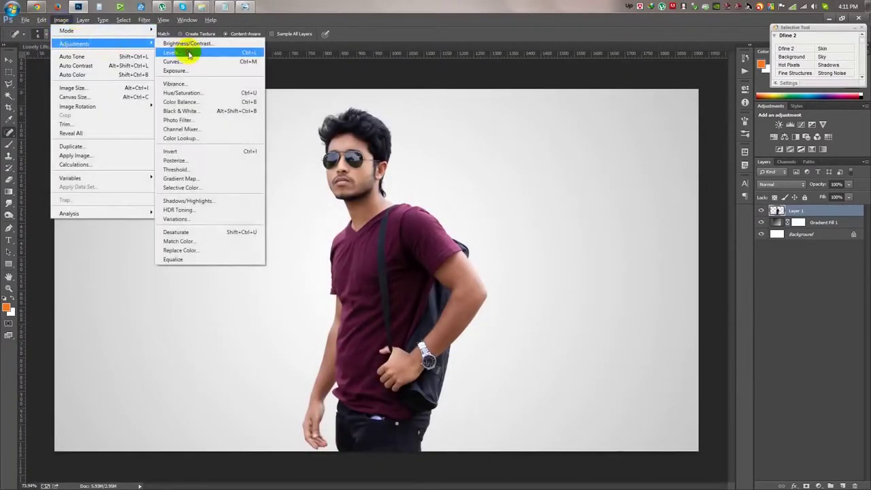
pyautogui.click(253, 52)
pyautogui.moveTo(507, 177); pyautogui.dragTo(515, 178)
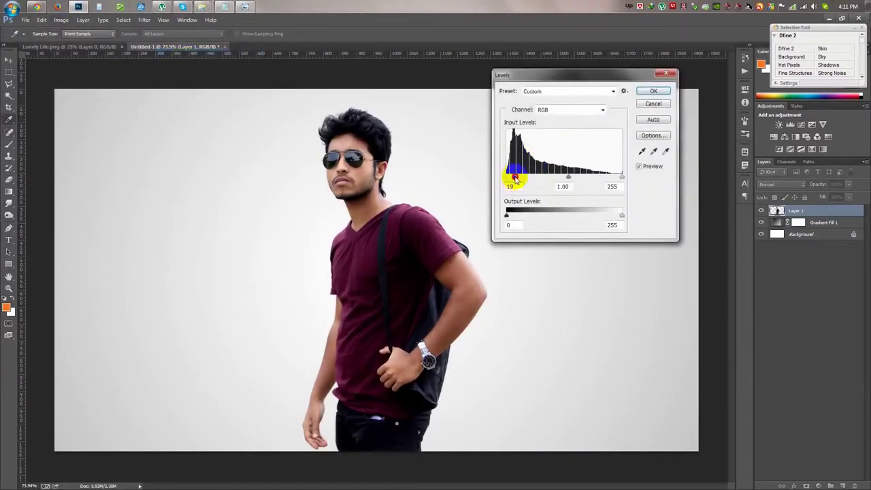
pyautogui.moveTo(621, 177); pyautogui.dragTo(610, 179)
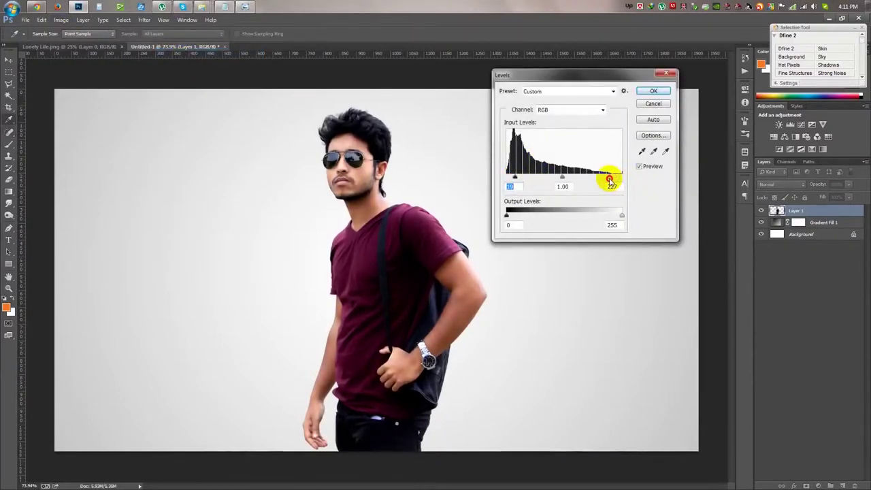
pyautogui.click(653, 90)
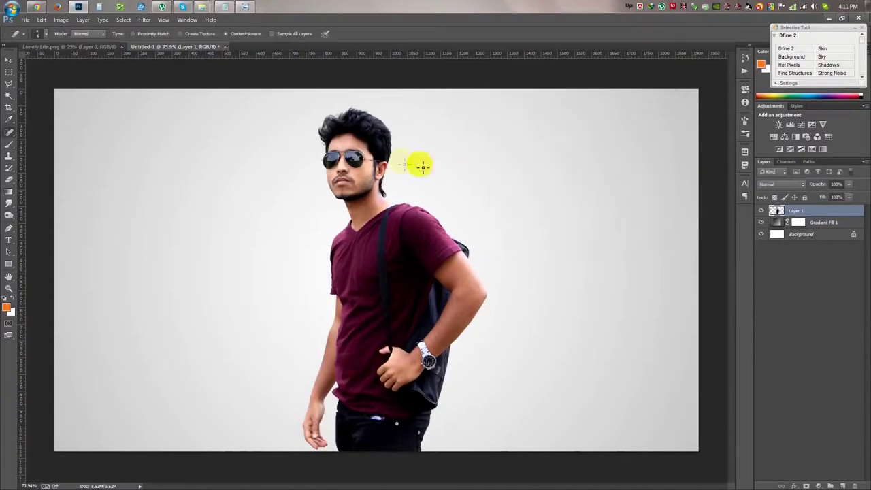
# Boost the photo's saturation and vibrance with a Vibrance adjustment
pyautogui.click(62, 20)
pyautogui.moveTo(75, 44)
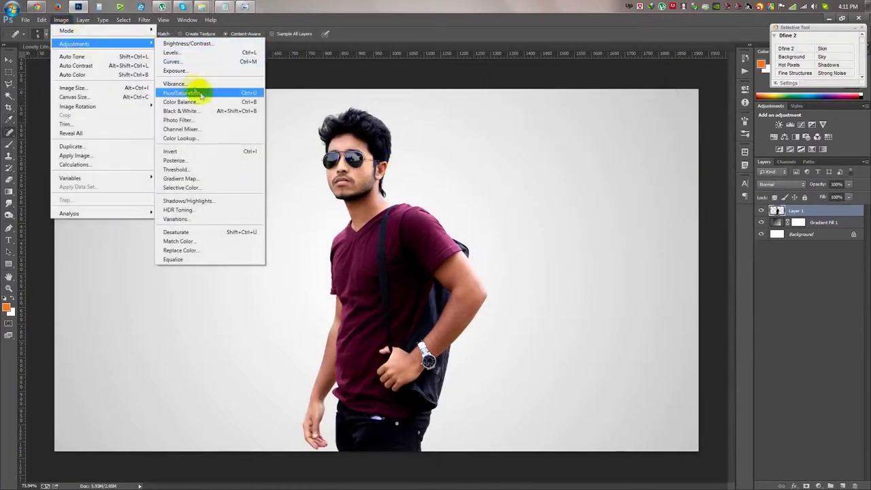
pyautogui.click(178, 85)
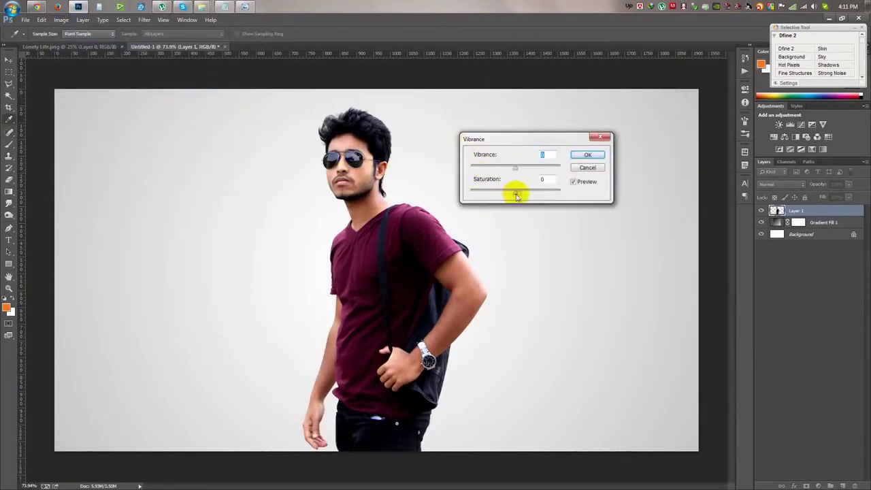
pyautogui.moveTo(516, 196); pyautogui.dragTo(532, 196)
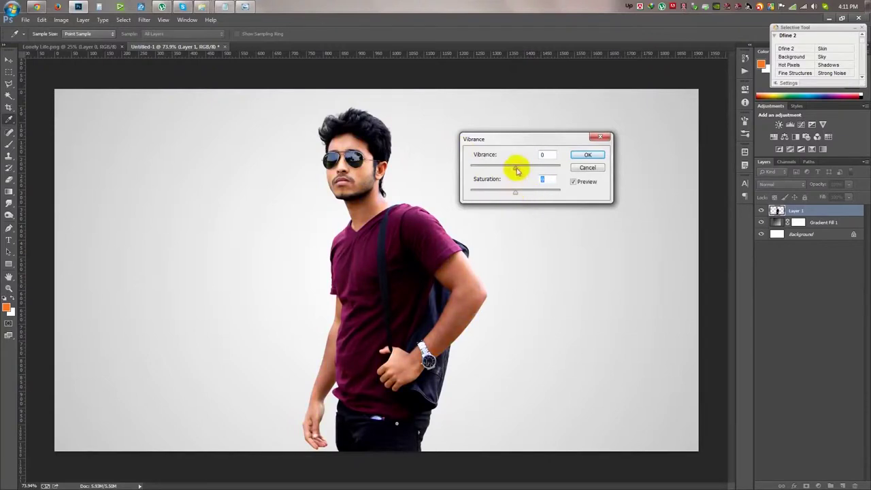
pyautogui.moveTo(521, 169); pyautogui.dragTo(564, 170)
# Confirm the Vibrance boost, then add a Vibrance layer clipped to the man at +38 saturation
pyautogui.click(588, 156)
pyautogui.press('j')
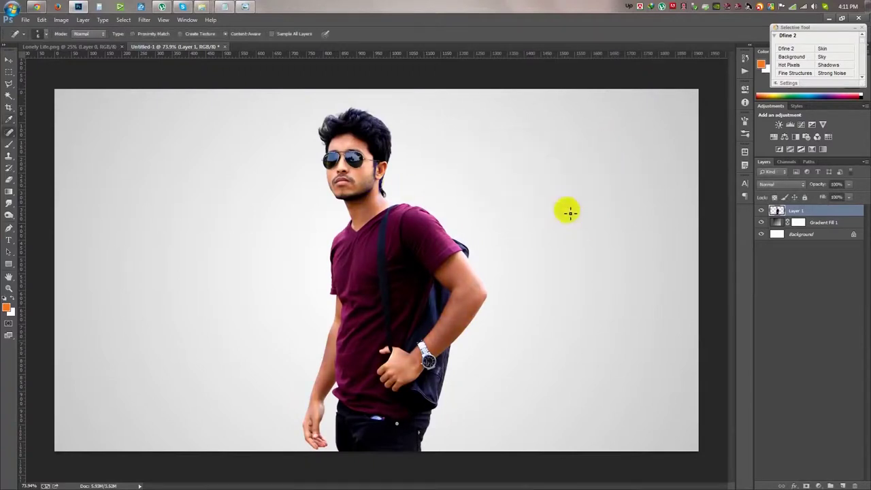
pyautogui.click(818, 486)
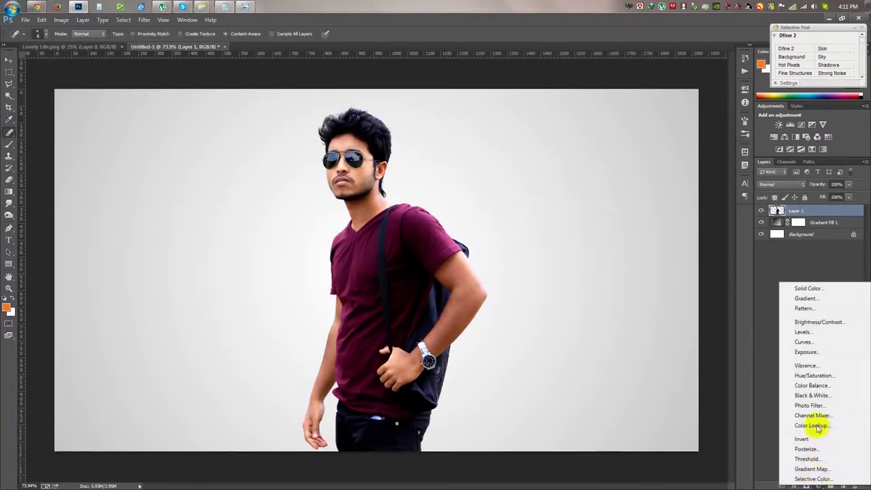
pyautogui.click(805, 366)
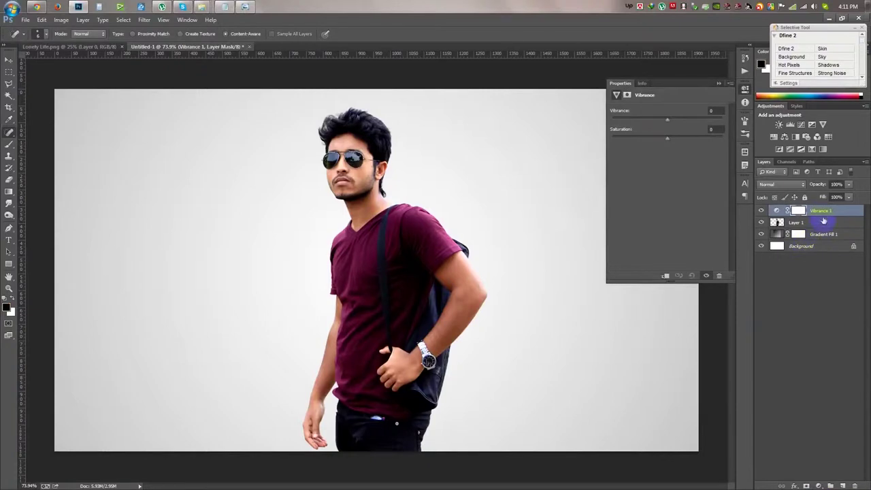
pyautogui.rightClick(828, 214)
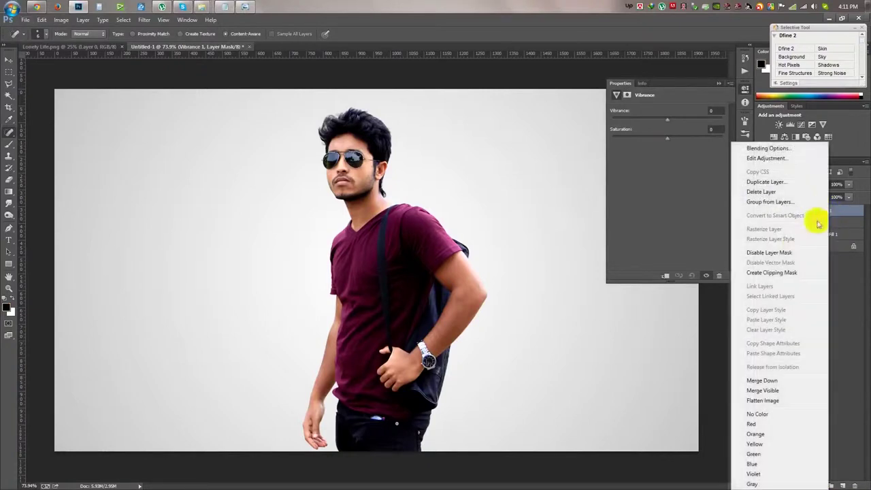
pyautogui.click(783, 273)
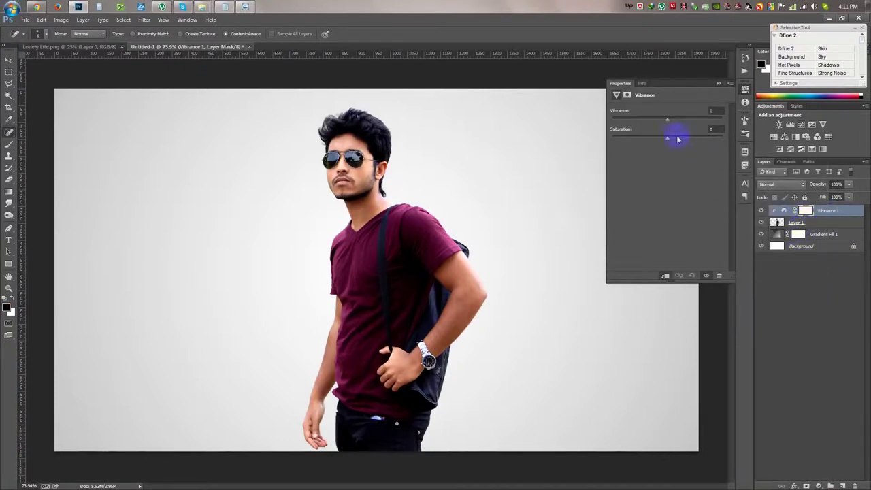
pyautogui.moveTo(672, 142); pyautogui.dragTo(687, 141)
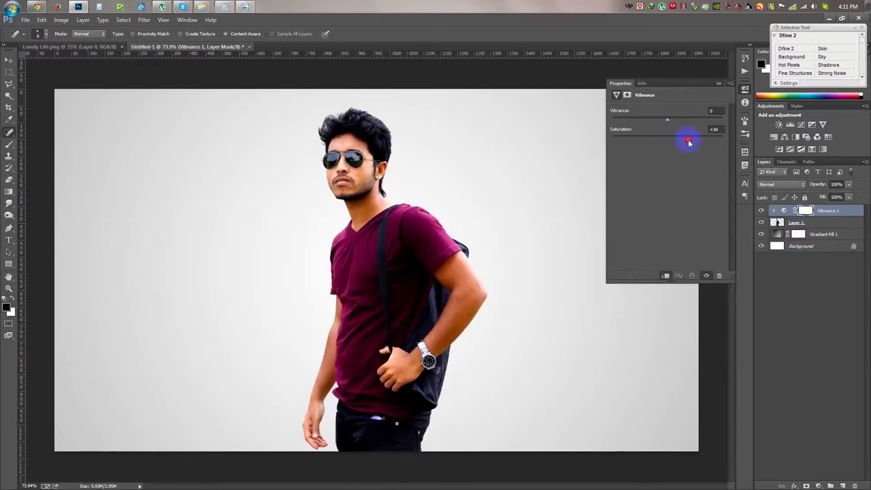
pyautogui.click(721, 83)
# Mask the Vibrance layer off the face, neck and arms with a 132 px soft brush
pyautogui.scroll(3, 307, 140)
pyautogui.click(9, 145)
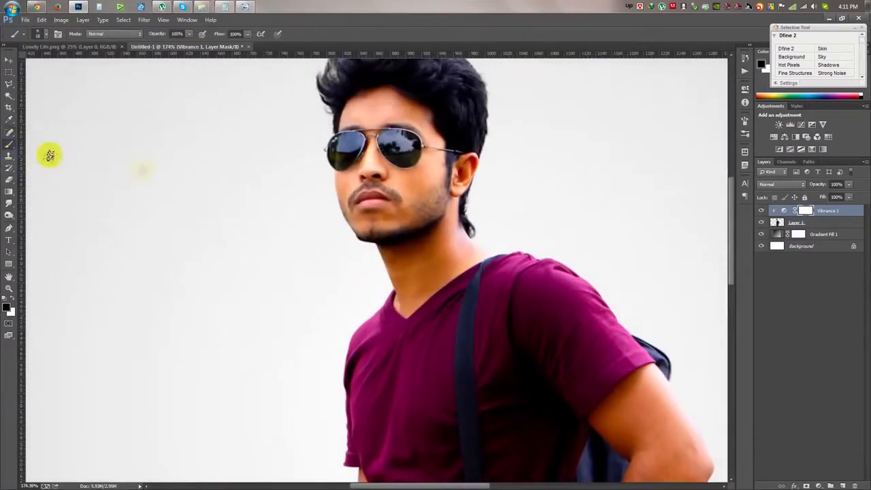
pyautogui.rightClick(148, 171)
pyautogui.moveTo(222, 195); pyautogui.dragTo(223, 195)
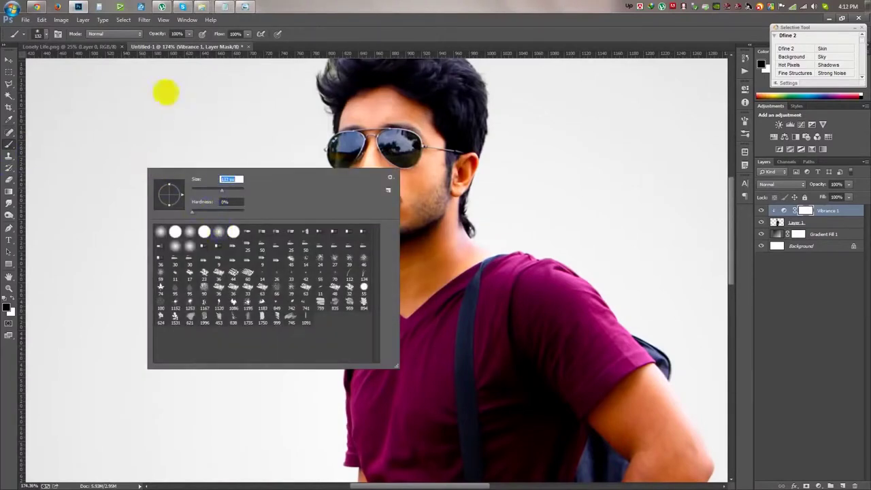
pyautogui.click(360, 113)
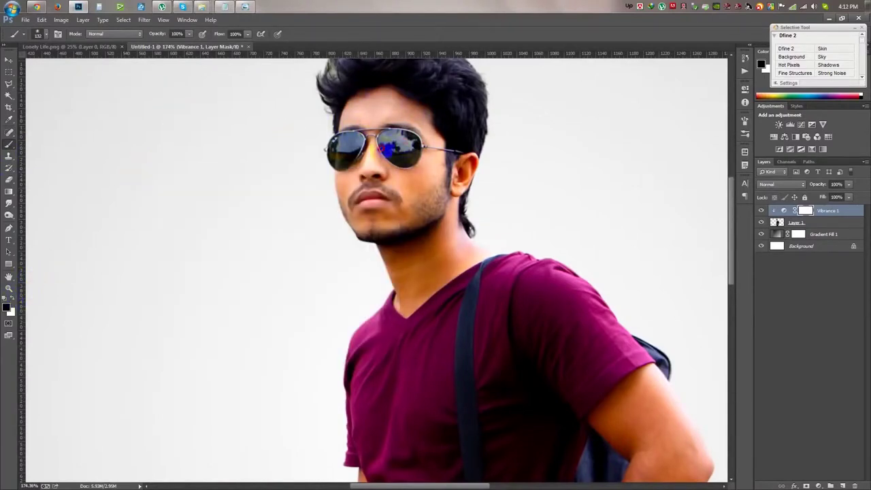
pyautogui.moveTo(381, 198)
pyautogui.mouseDown()
pyautogui.moveTo(418, 229)
pyautogui.moveTo(402, 258)
pyautogui.moveTo(469, 216)
pyautogui.mouseUp()
pyautogui.moveTo(555, 218); pyautogui.dragTo(543, 186)
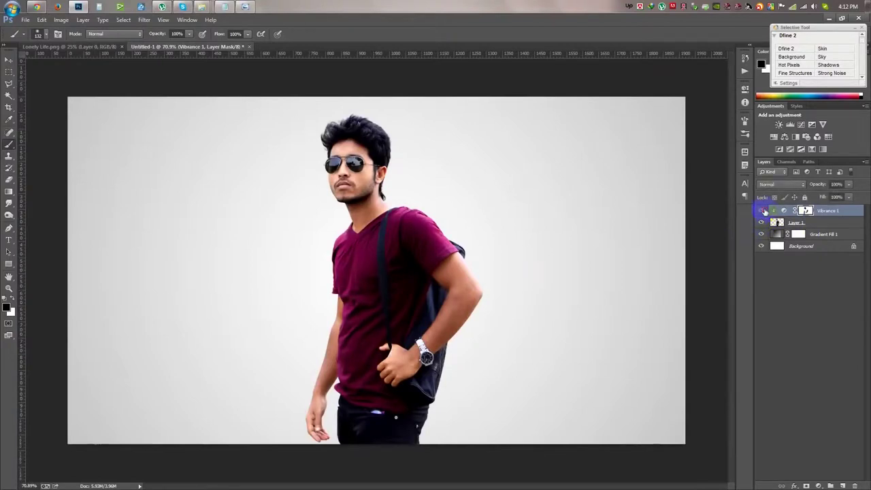
# Group Layer 1 and Vibrance 1 into Group 1 and zoom in on the hair
pyautogui.click(8, 60)
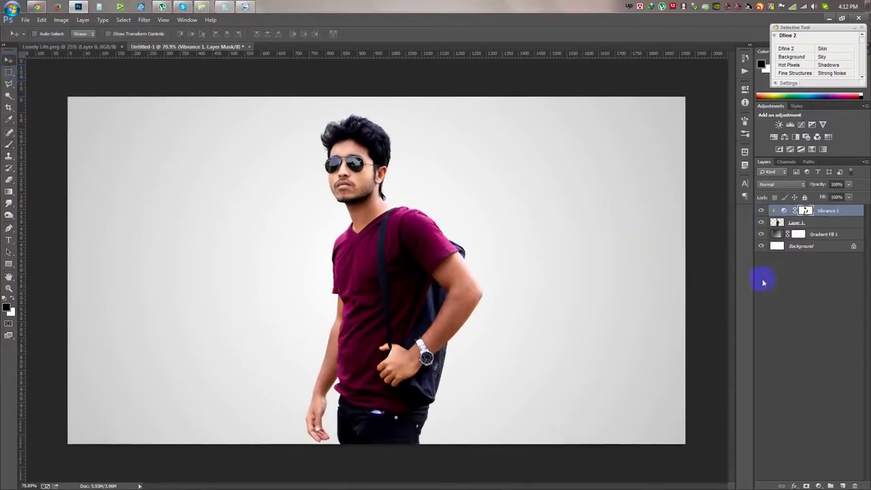
pyautogui.click(824, 225)
pyautogui.keyDown('shift'); pyautogui.click(835, 213); pyautogui.keyUp('shift')
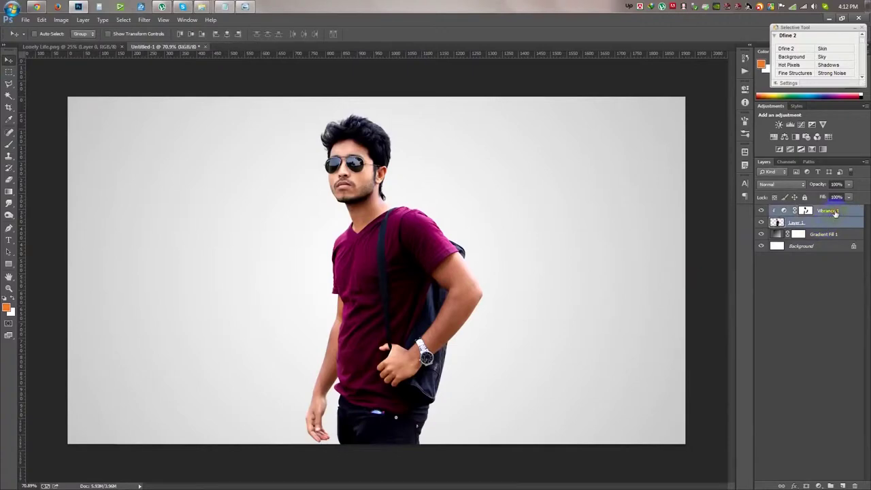
pyautogui.hotkey('ctrl', 'g')
pyautogui.click(341, 130)
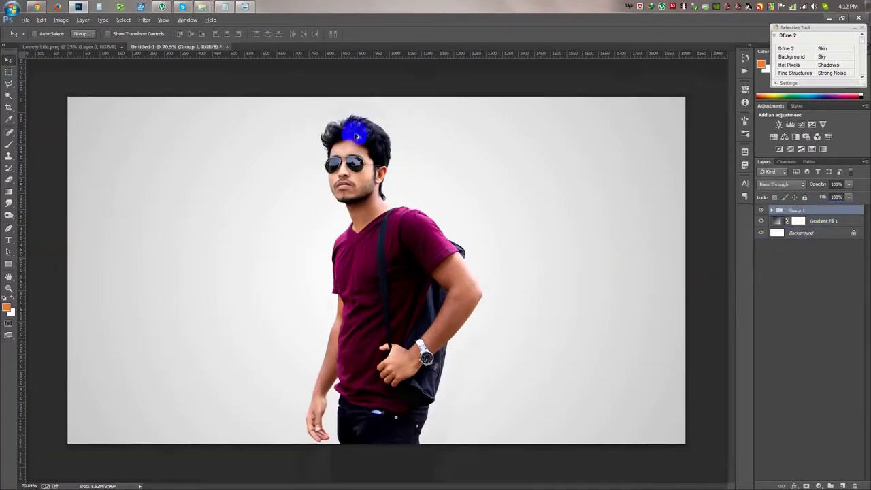
pyautogui.moveTo(325, 119); pyautogui.dragTo(392, 322)
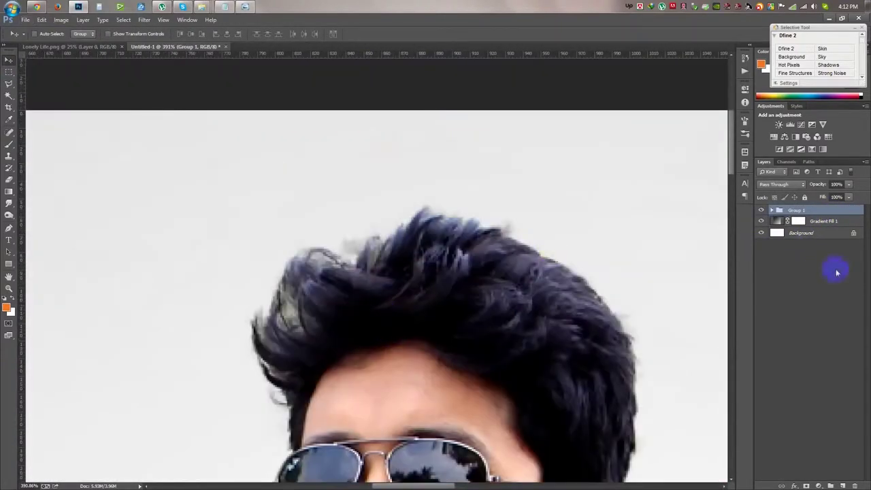
# Erase stray wisps at the top of the hair on Layer 1 with a 45 px eraser at 68% opacity
pyautogui.click(771, 211)
pyautogui.click(805, 233)
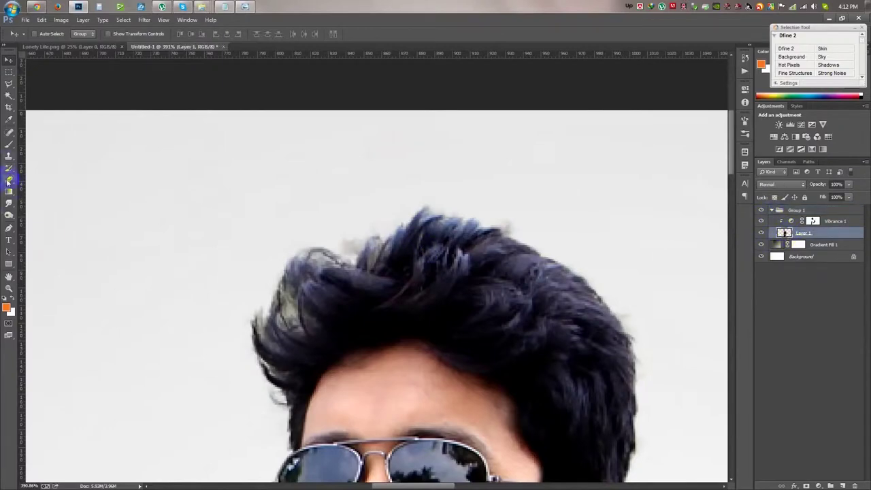
pyautogui.click(9, 181)
pyautogui.rightClick(404, 227)
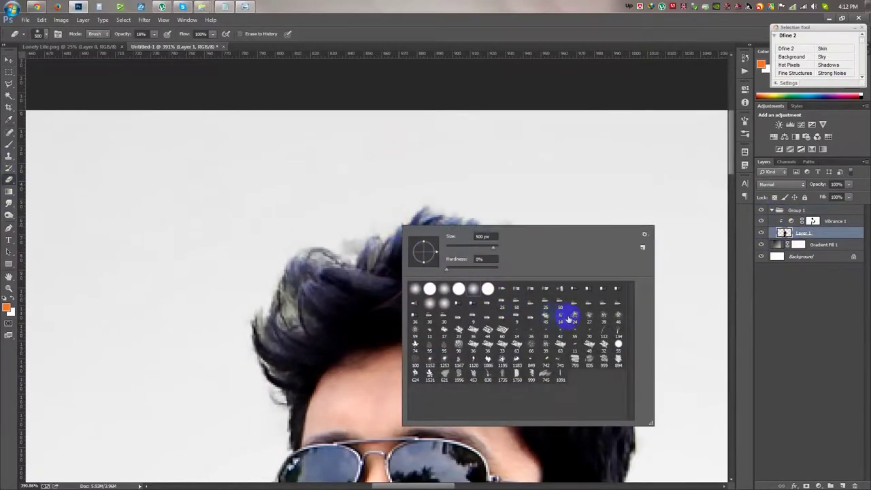
pyautogui.click(546, 316)
pyautogui.click(344, 236)
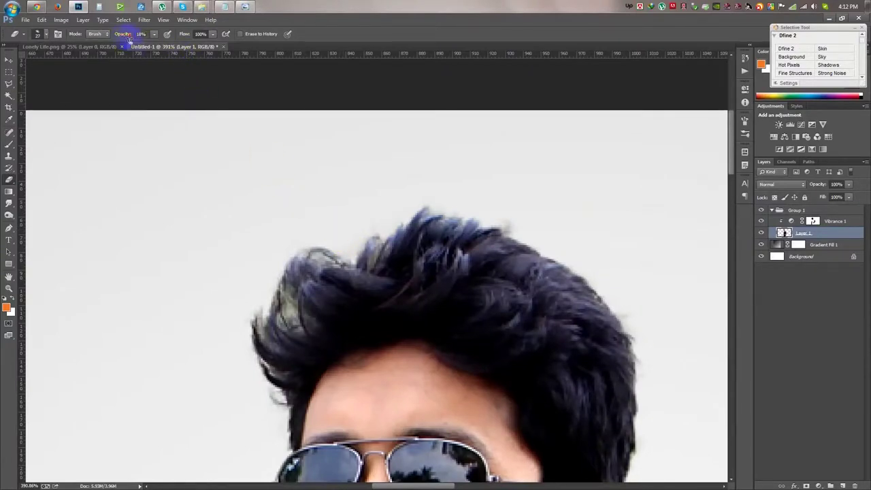
pyautogui.moveTo(129, 39); pyautogui.dragTo(164, 38)
pyautogui.click(287, 303)
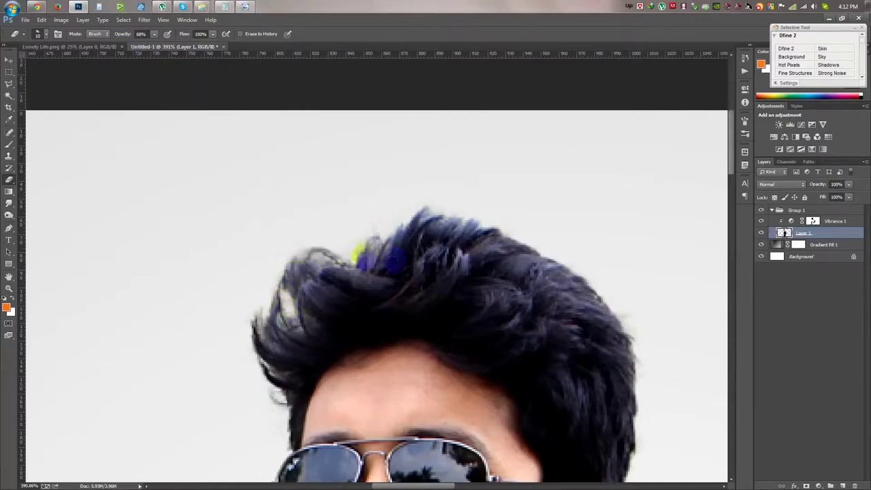
pyautogui.scroll(-3, 417, 266)
pyautogui.scroll(-3, 418, 267)
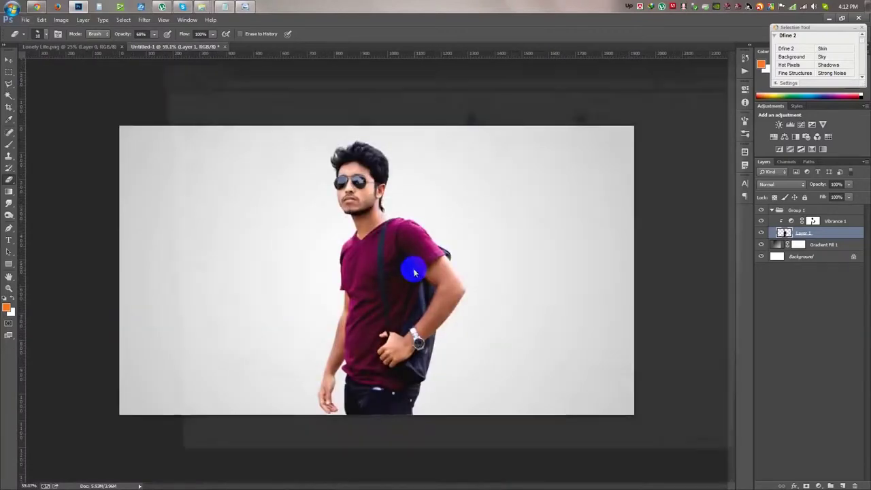
# Save the document as PSD.psd
pyautogui.hotkey('ctrl', 'shift', 's')
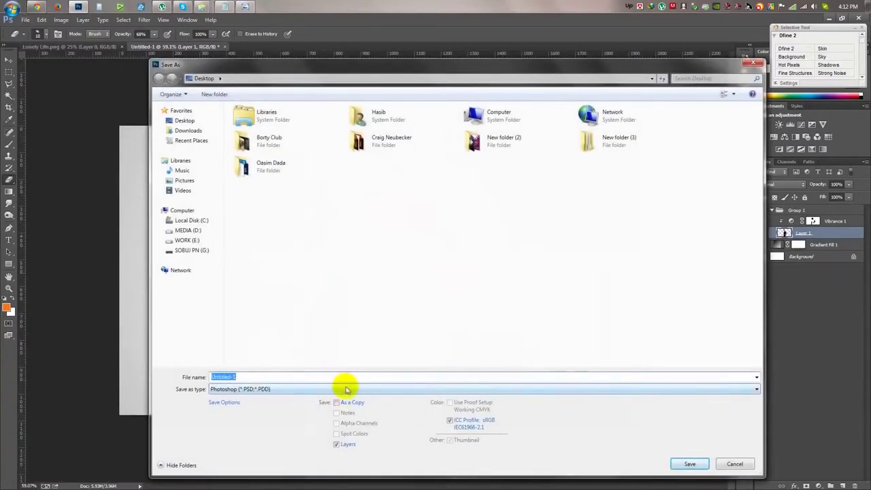
pyautogui.click(686, 463)
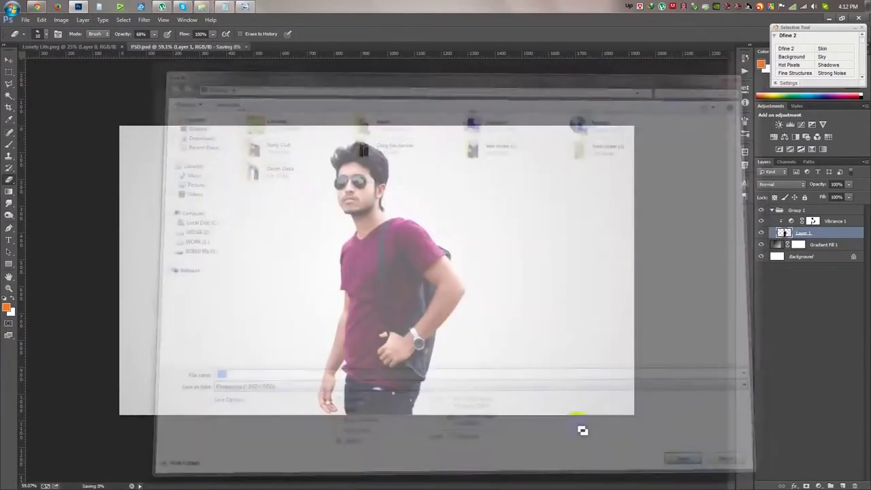
pyautogui.click(9, 60)
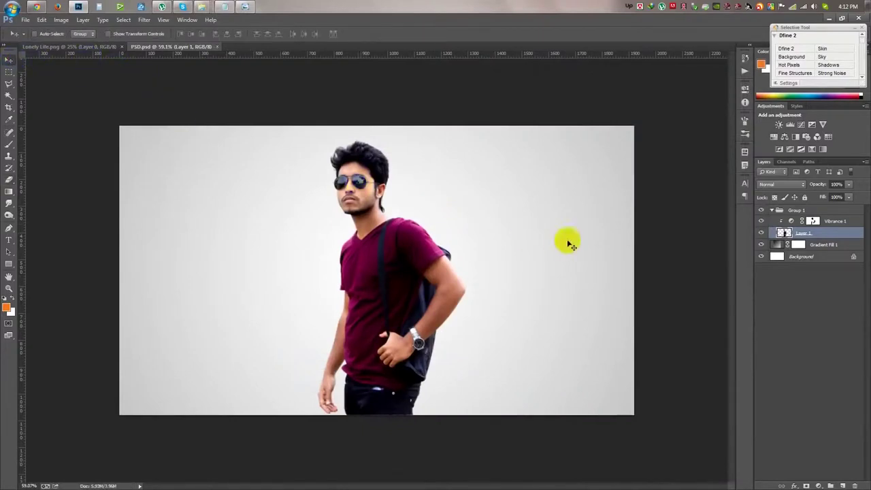
# Rename Group 1 to MAn and add an empty Layer 2 above Gradient Fill 1
pyautogui.scroll(2, 416, 226)
pyautogui.click(814, 245)
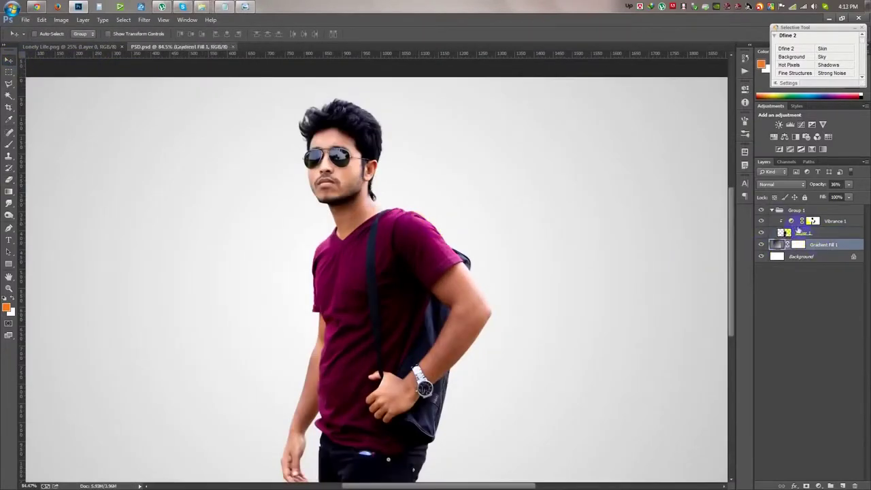
pyautogui.click(771, 211)
pyautogui.click(800, 211)
pyautogui.write('Man')
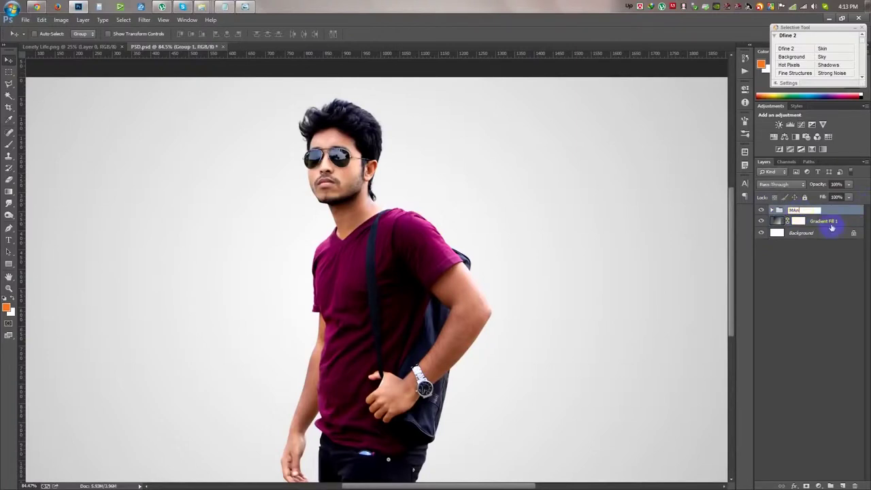
pyautogui.click(831, 226)
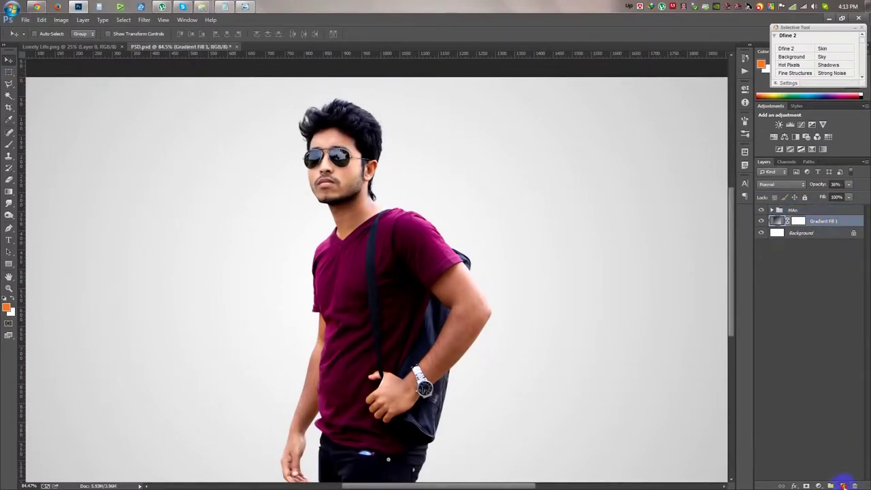
pyautogui.click(843, 486)
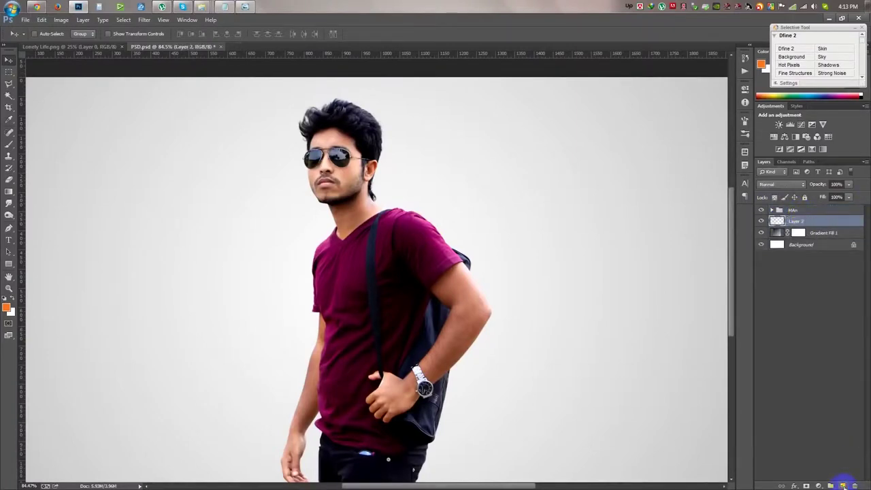
# Load the 1152 px splatter brush, test-stamp an orange splatter, then undo it
pyautogui.click(9, 144)
pyautogui.rightClick(213, 150)
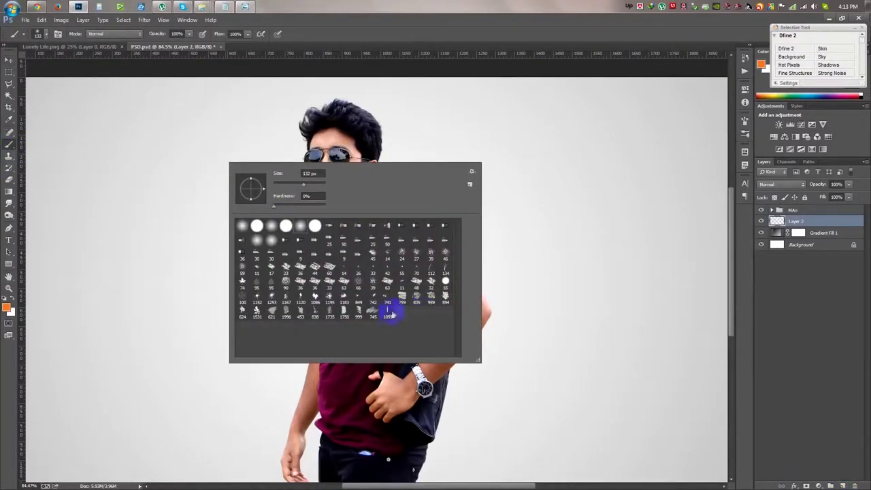
pyautogui.click(256, 302)
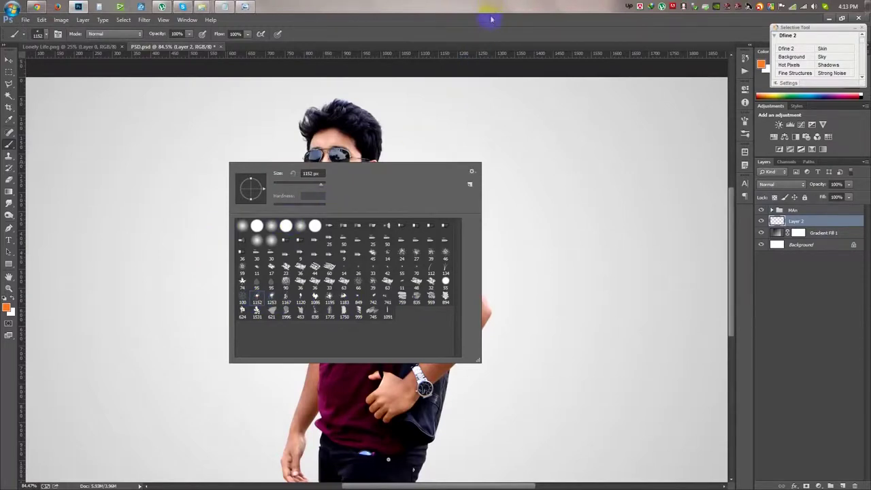
pyautogui.press('Return')
pyautogui.click(409, 247)
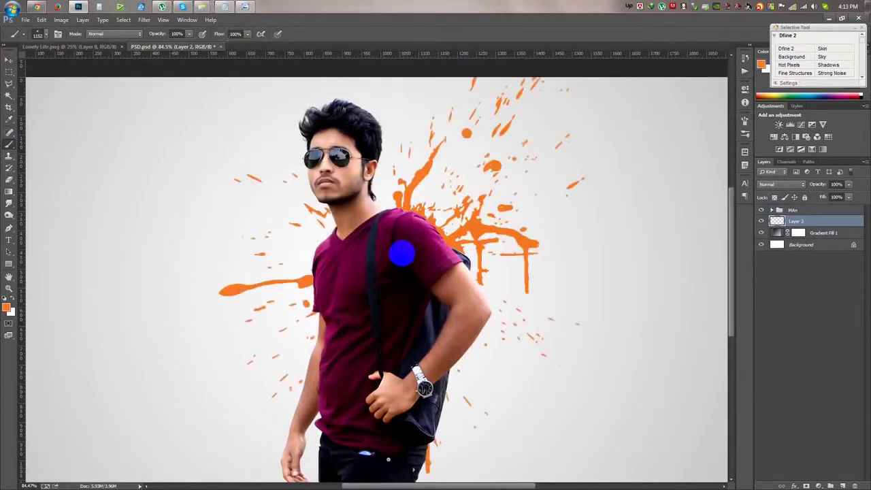
pyautogui.hotkey('ctrl', 'z')
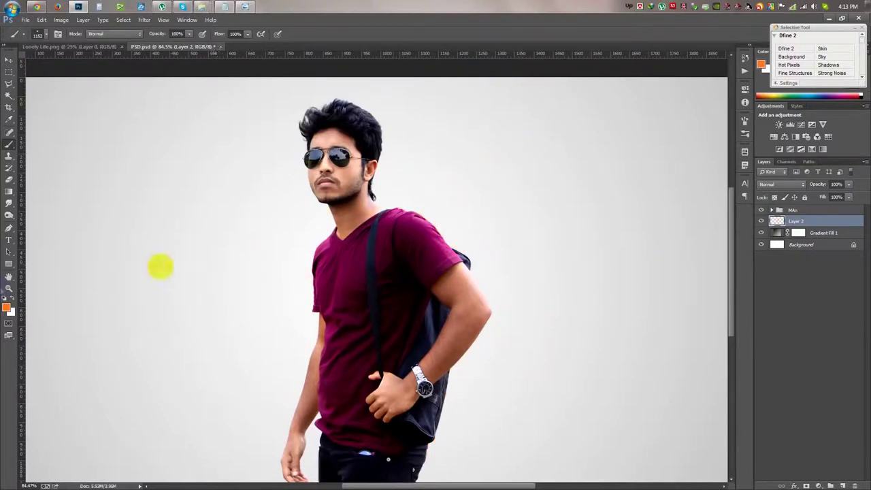
# Switch the brush to a different splatter preset
pyautogui.rightClick(288, 235)
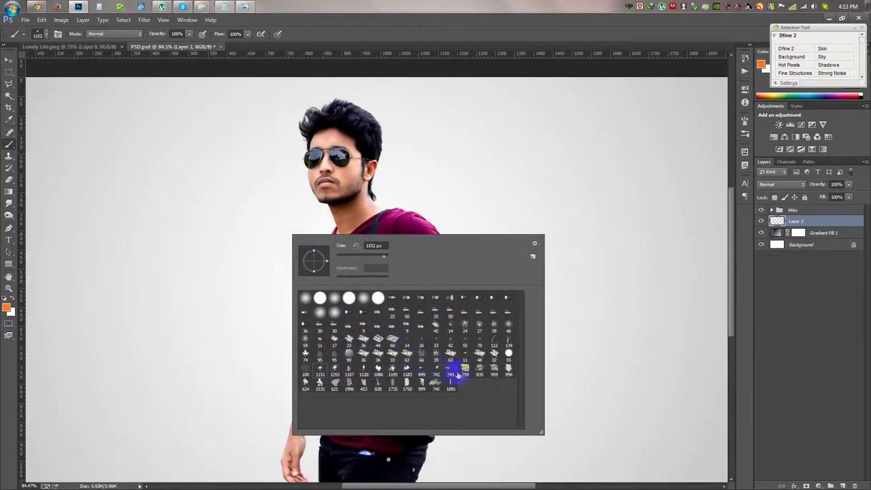
pyautogui.click(334, 339)
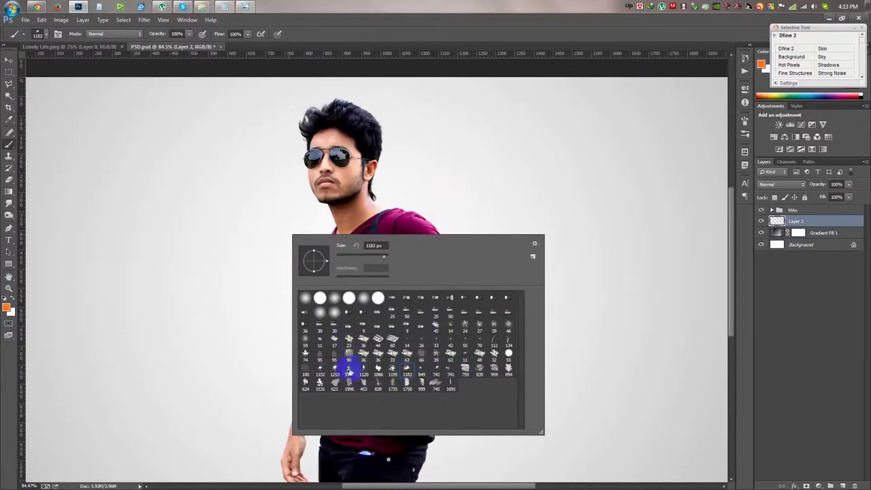
pyautogui.click(356, 25)
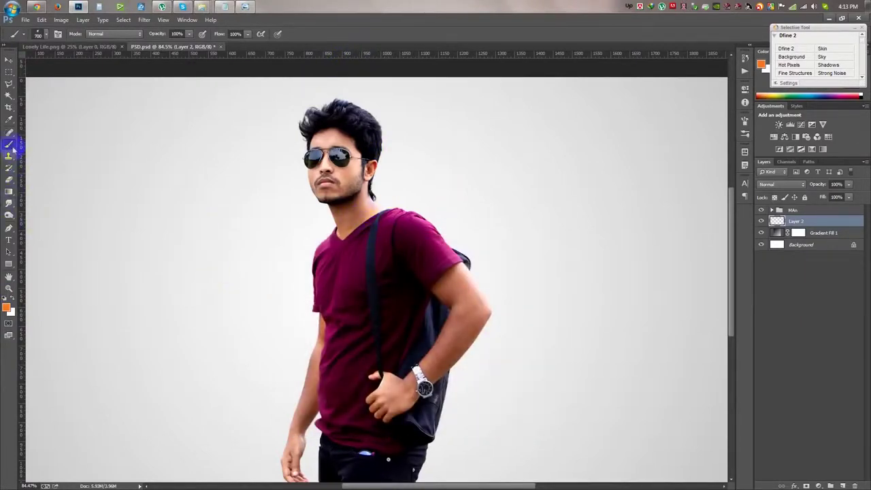
# Sample pink and spray splatter particles off the man's shoulder toward the upper right
pyautogui.click(10, 120)
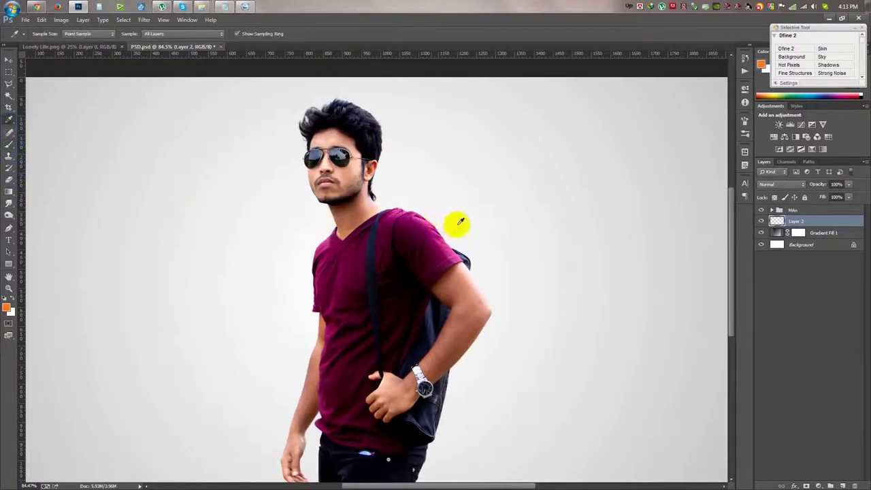
pyautogui.click(431, 218)
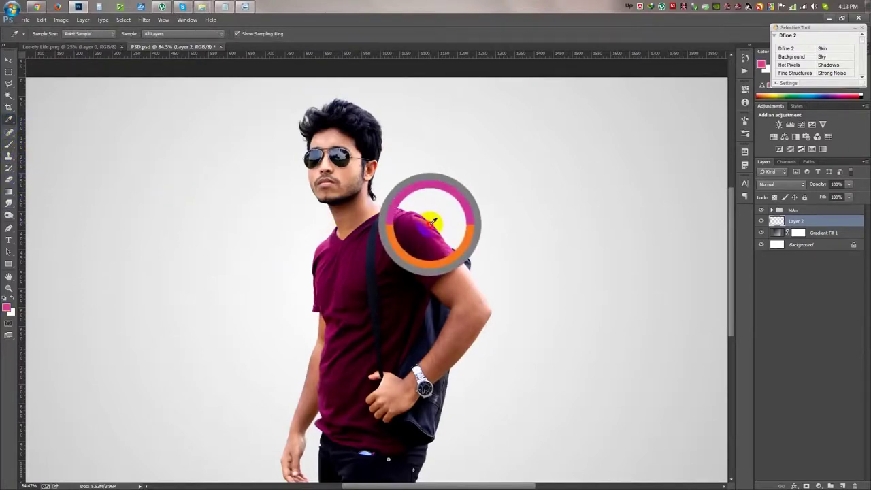
pyautogui.click(9, 144)
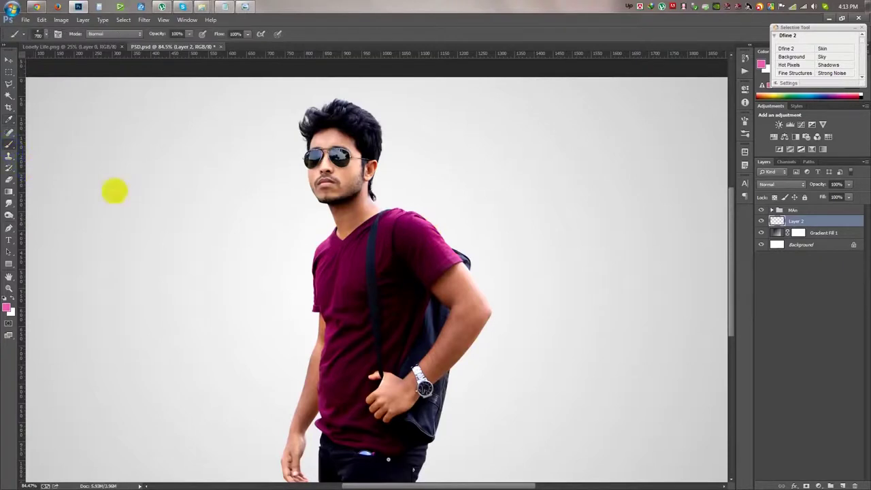
pyautogui.click(408, 239)
pyautogui.moveTo(407, 252); pyautogui.dragTo(507, 191)
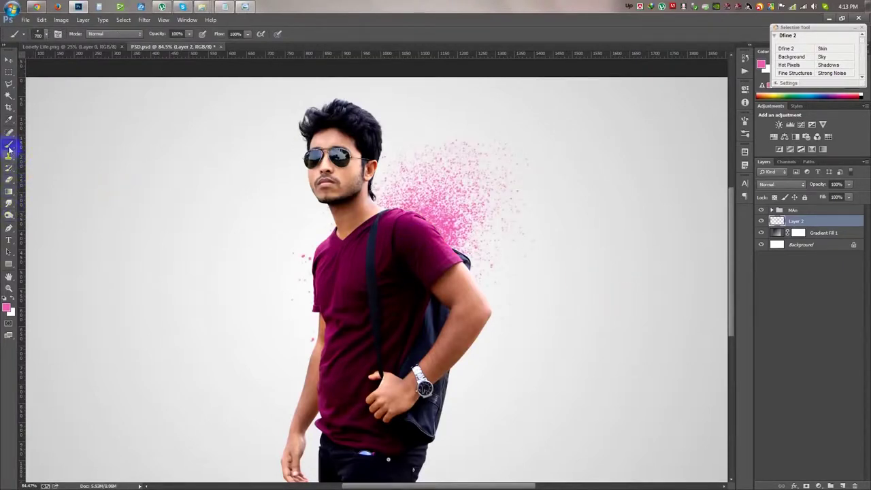
# Sample the shirt's magenta and paint splatter with drips to the man's left
pyautogui.click(9, 120)
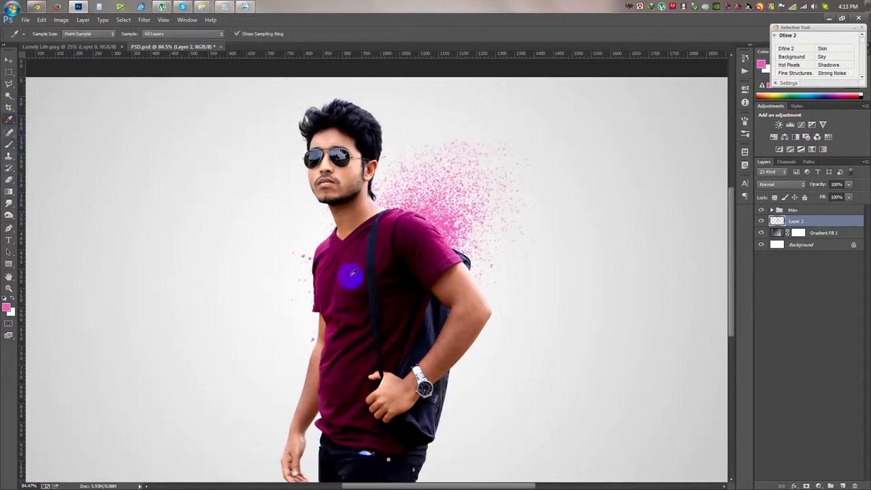
pyautogui.click(318, 277)
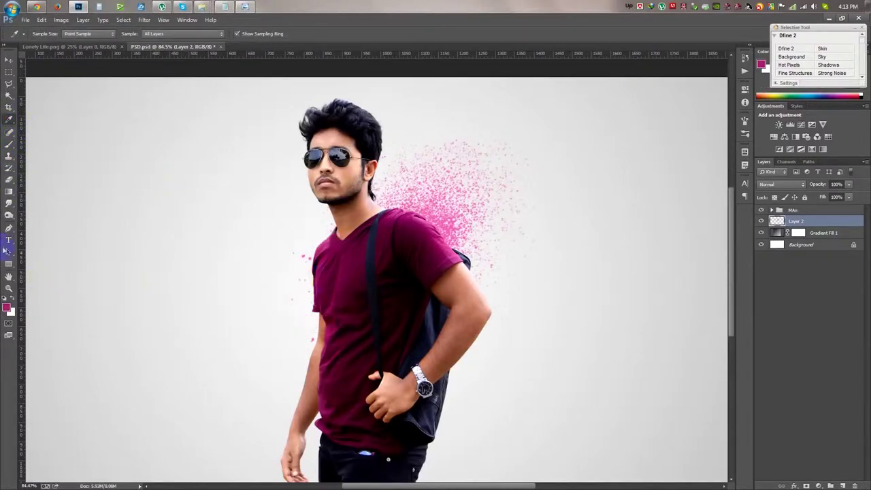
pyautogui.click(8, 144)
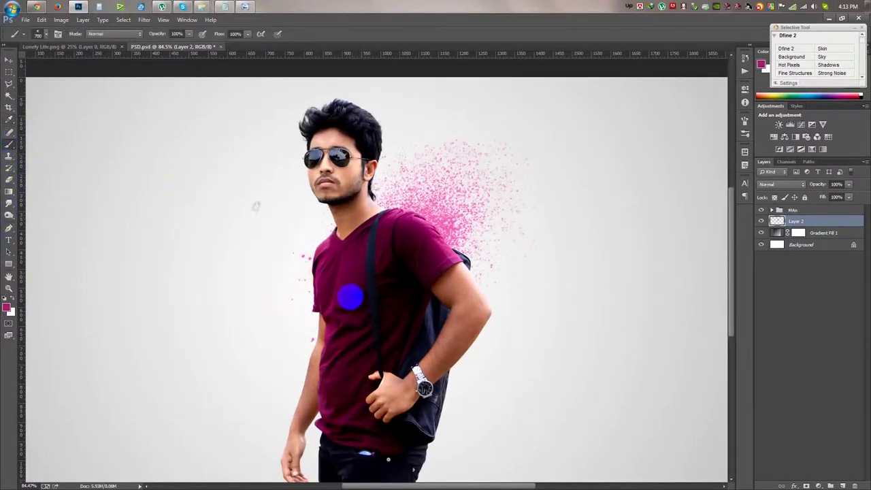
pyautogui.moveTo(262, 212); pyautogui.dragTo(323, 353)
pyautogui.scroll(-3, 291, 339)
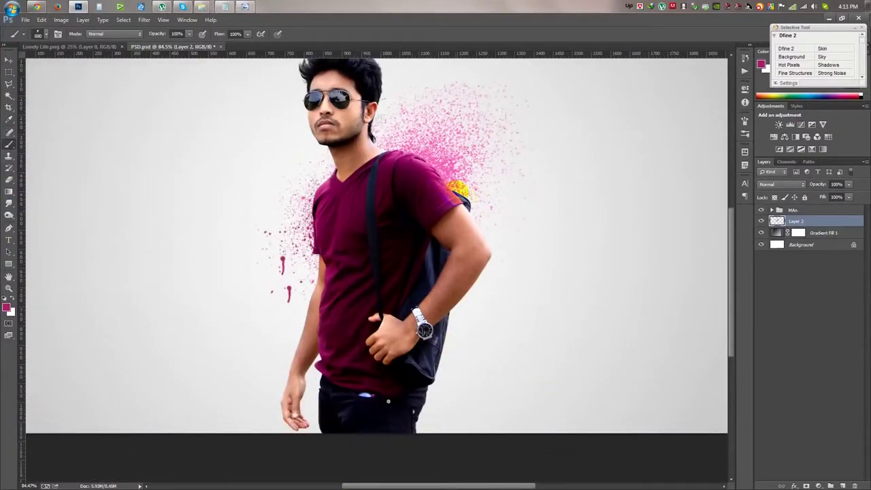
pyautogui.scroll(3, 479, 148)
pyautogui.scroll(2, 478, 148)
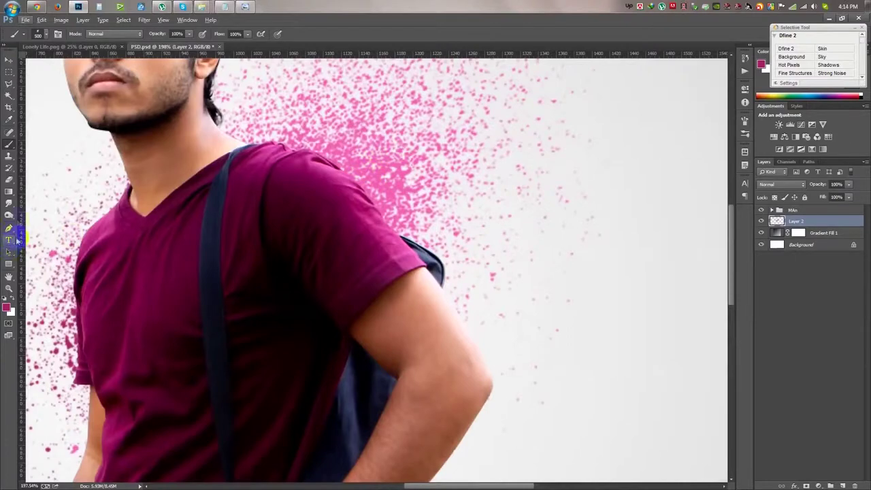
# Sample the shirt colour at the shoulder and add darker magenta speckles to the shoulder spray
pyautogui.click(9, 119)
pyautogui.moveTo(278, 181); pyautogui.dragTo(302, 163)
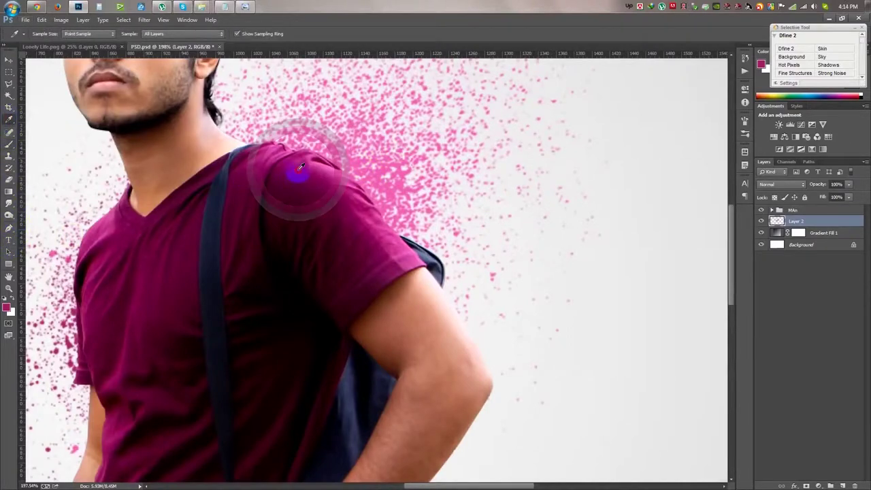
pyautogui.click(9, 143)
pyautogui.rightClick(304, 252)
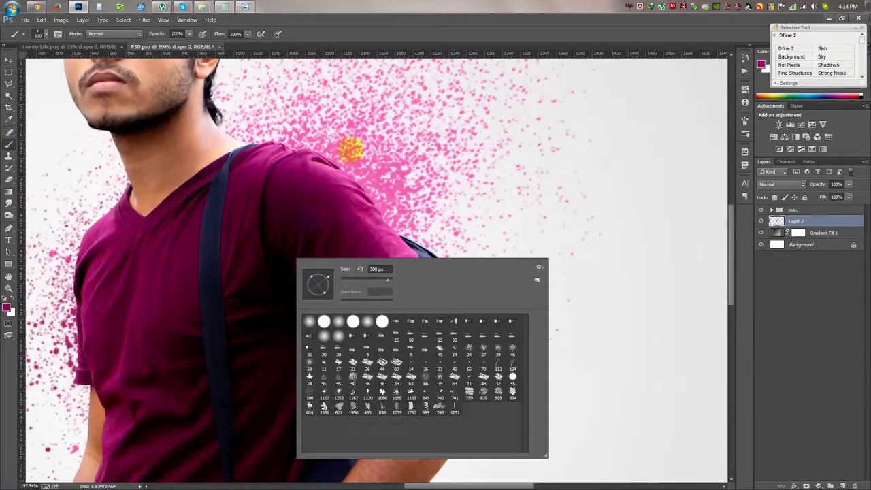
pyautogui.click(381, 66)
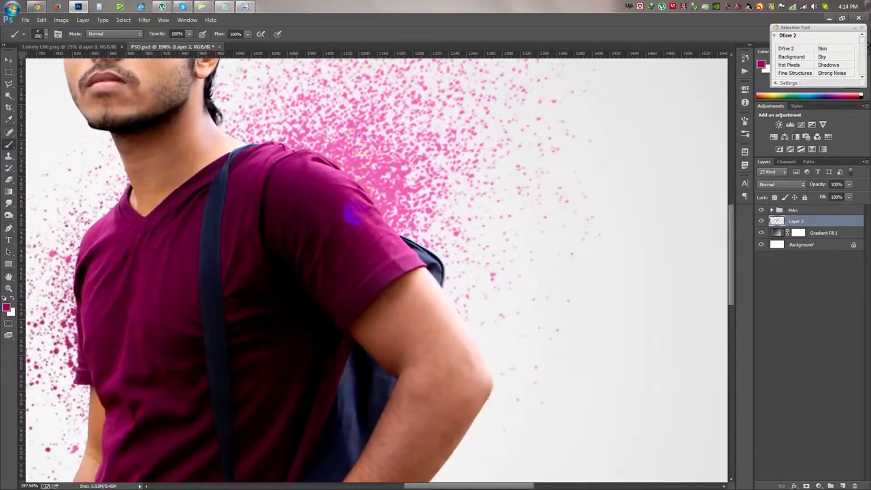
pyautogui.click(507, 394)
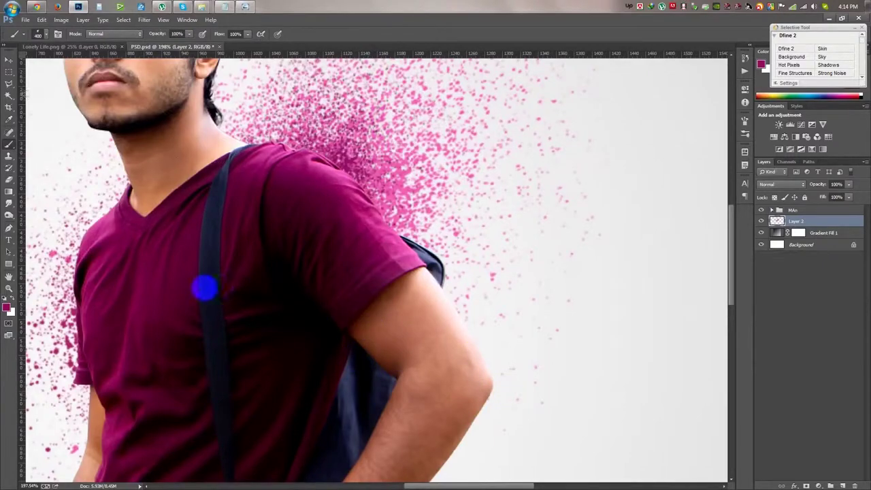
# Bring the lower torso into view and select the 1152 splatter brush preset
pyautogui.scroll(-2, 224, 353)
pyautogui.moveTo(214, 362); pyautogui.dragTo(263, 216)
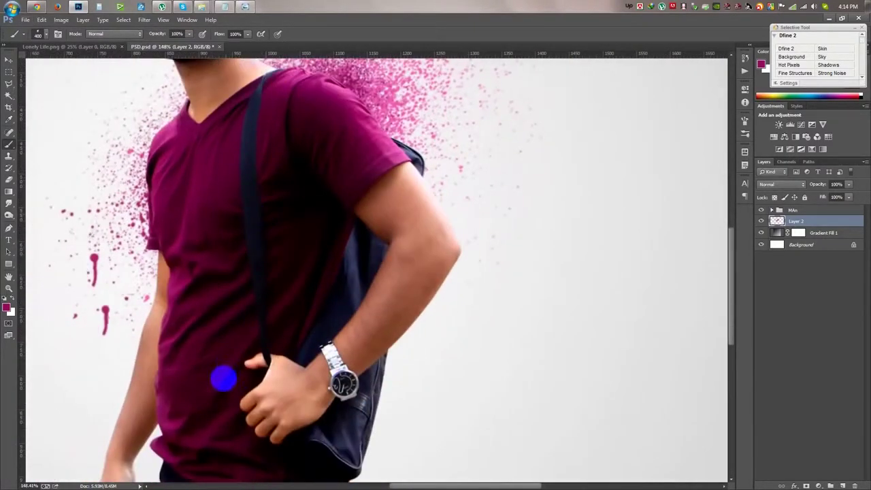
pyautogui.scroll(-3, 228, 361)
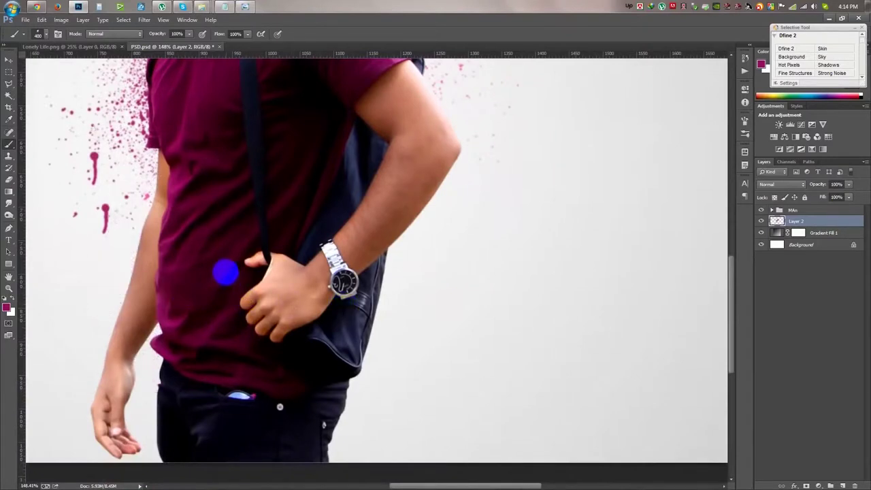
pyautogui.rightClick(228, 272)
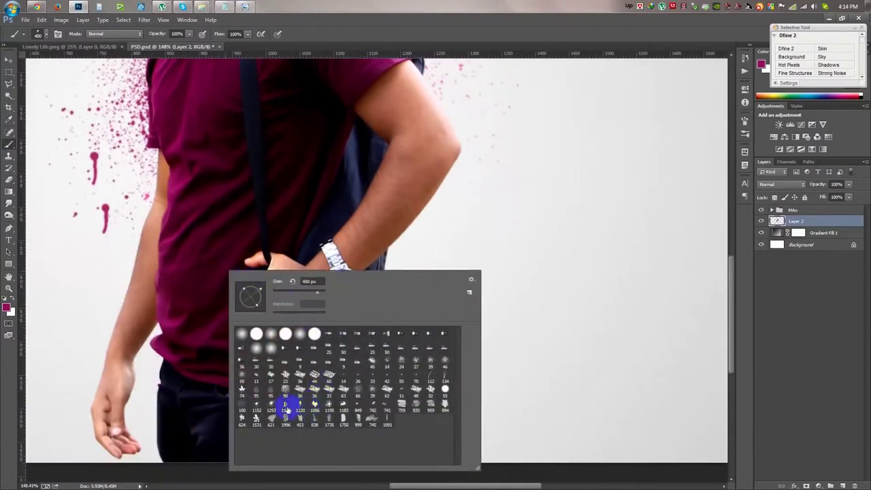
pyautogui.click(257, 407)
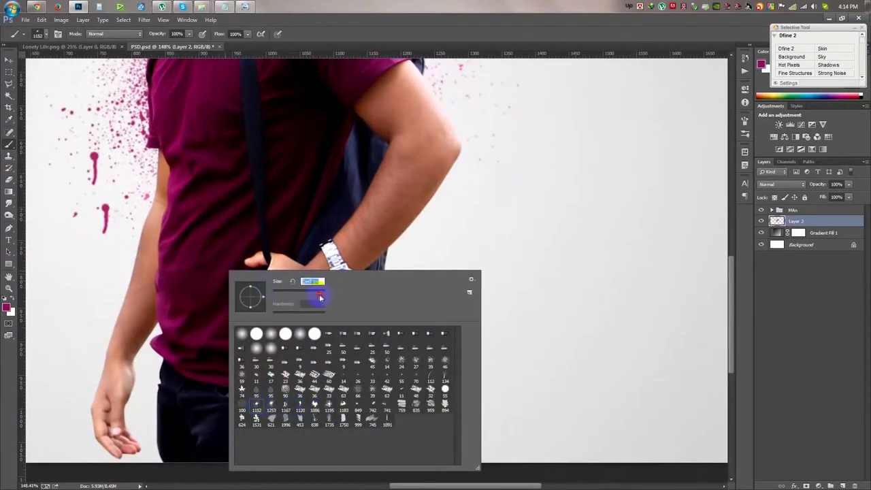
pyautogui.press('Return')
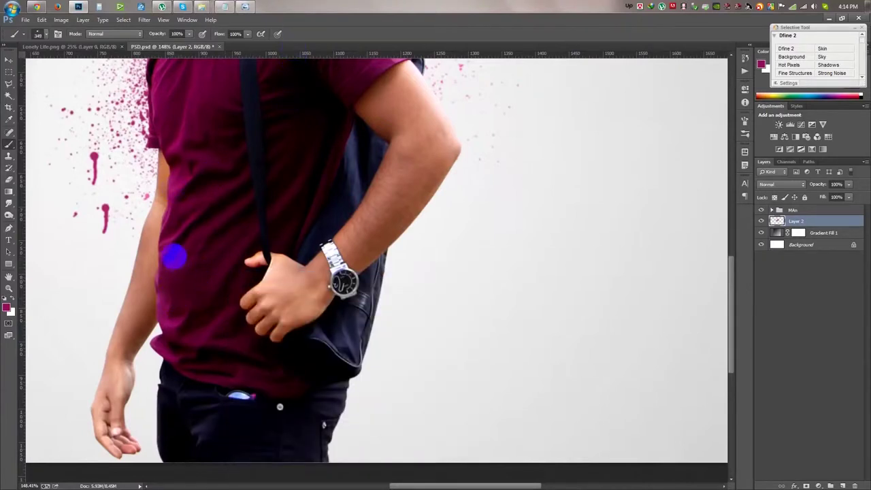
# Stamp magenta splatters left of the torso and shoulder, redoing the shoulder one with resampled magenta
pyautogui.click(189, 148)
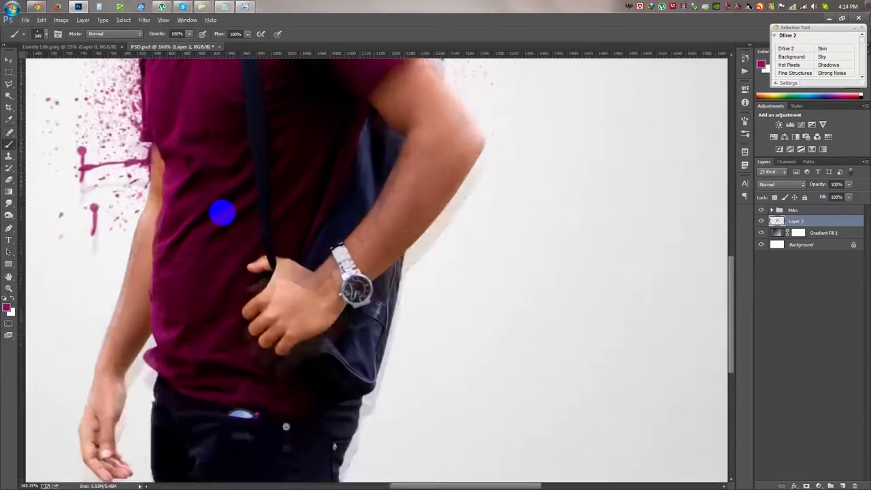
pyautogui.scroll(3, 193, 185)
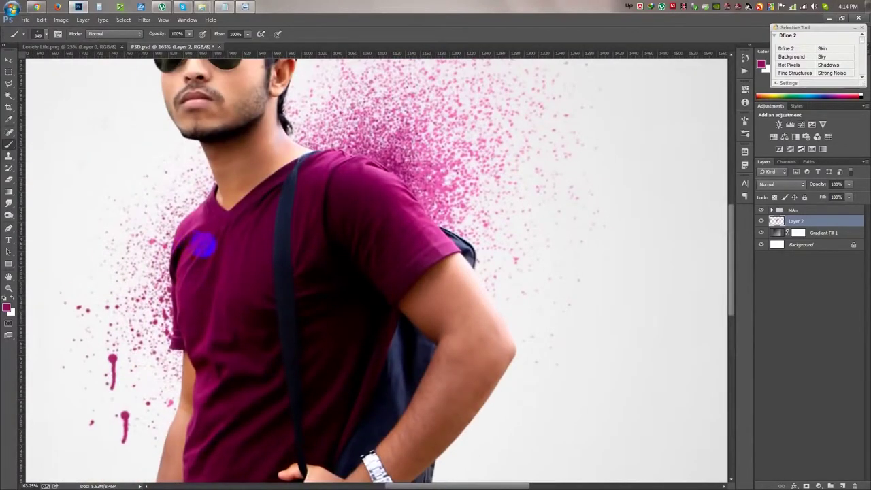
pyautogui.click(204, 243)
pyautogui.hotkey('ctrl', 'z')
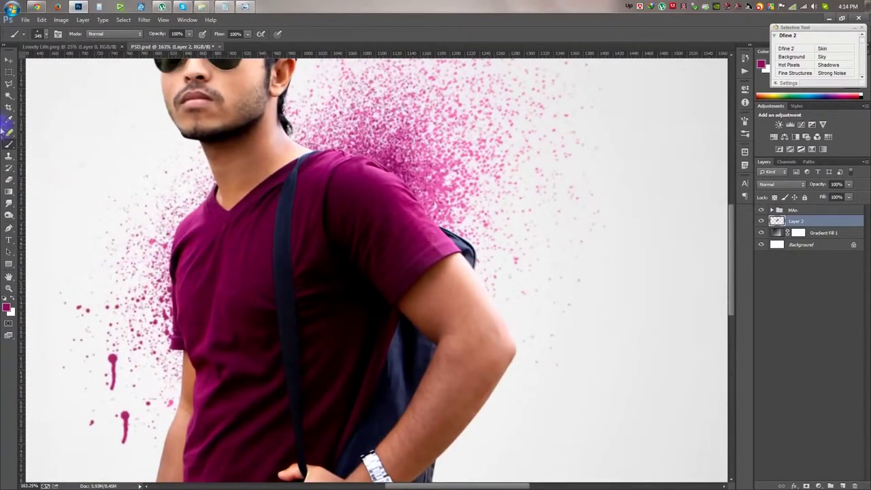
pyautogui.click(9, 121)
pyautogui.click(176, 230)
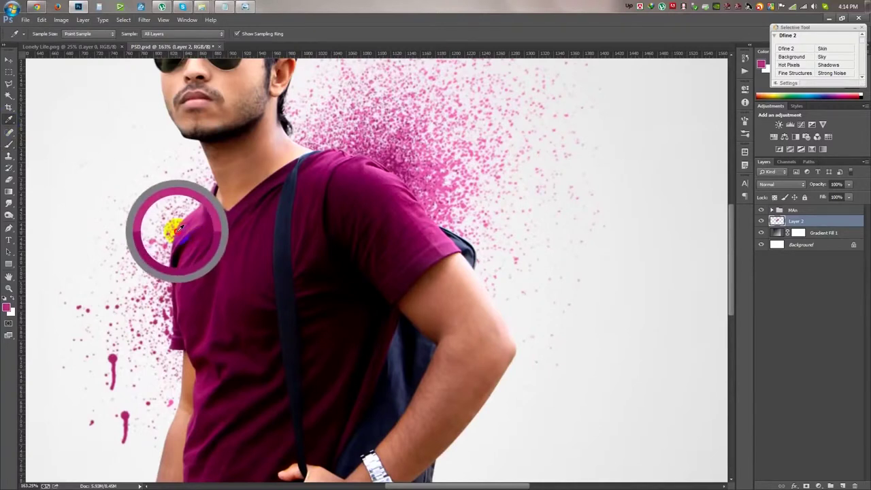
pyautogui.click(9, 143)
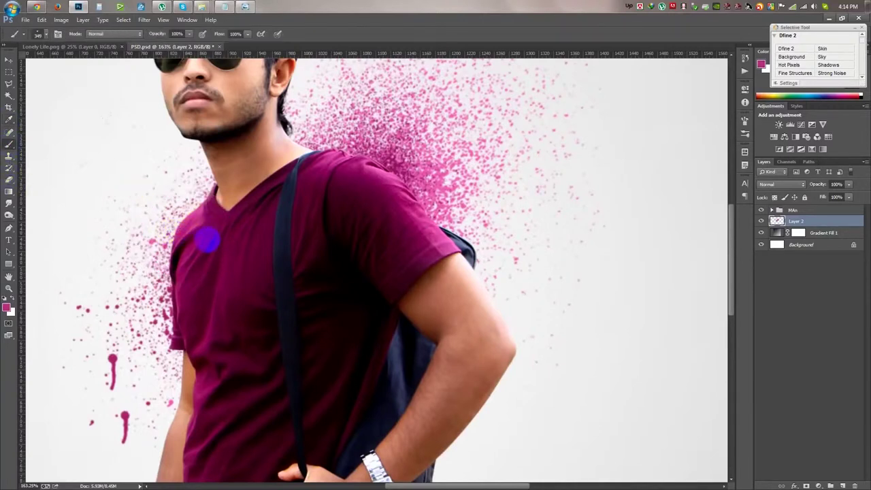
pyautogui.click(201, 241)
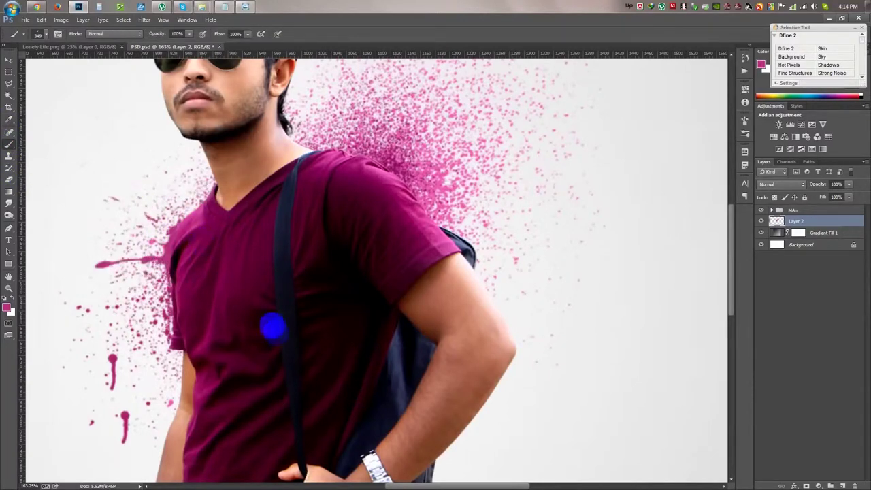
# Sample a dark colour from the jeans with the eyedropper
pyautogui.scroll(-3, 276, 333)
pyautogui.scroll(2, 377, 317)
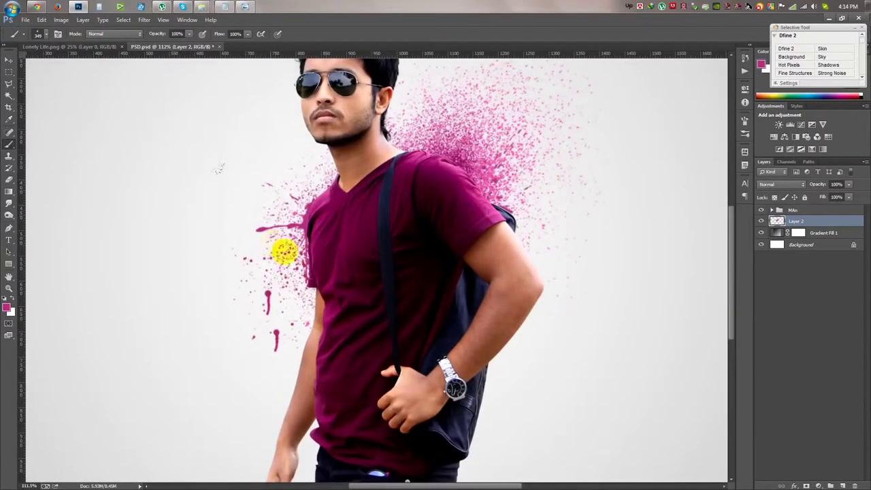
pyautogui.scroll(-3, 306, 272)
pyautogui.press('i')
pyautogui.moveTo(280, 253); pyautogui.dragTo(154, 210)
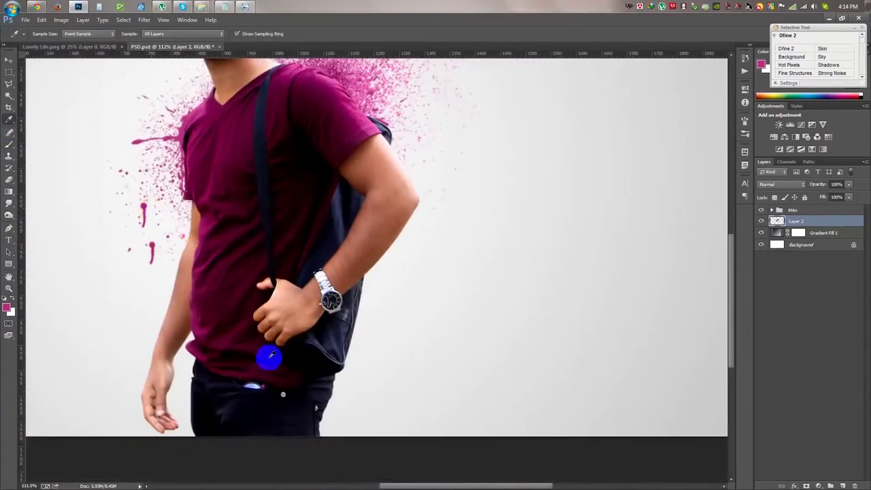
# On a new Layer 3, stamp dark jeans-coloured splatter near the jeans, left hand, bag and shoulder
pyautogui.click(332, 392)
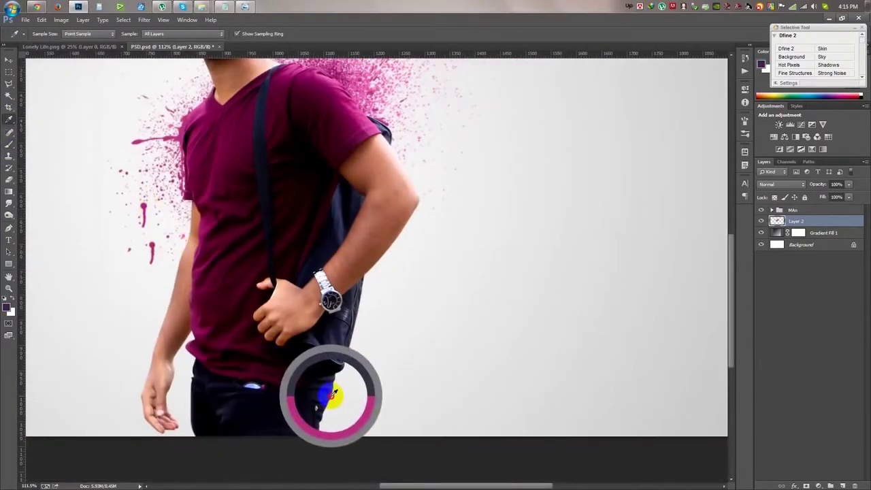
pyautogui.click(820, 482)
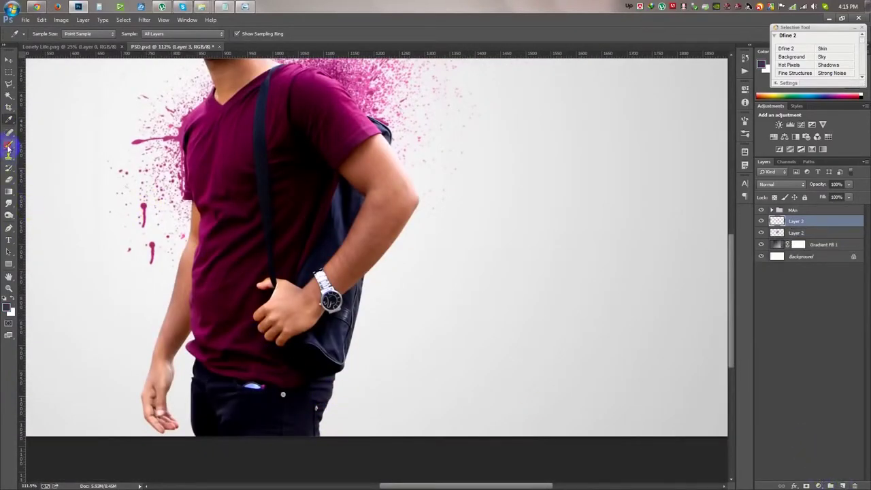
pyautogui.click(8, 145)
pyautogui.click(323, 427)
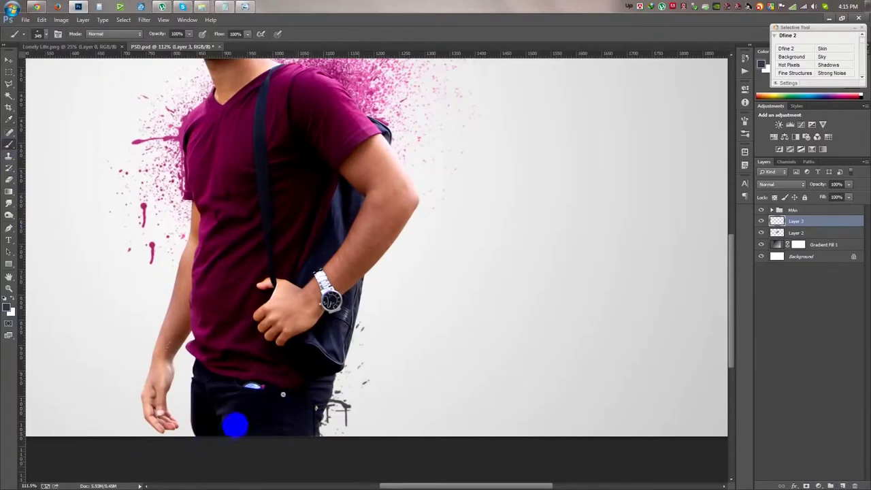
pyautogui.click(214, 399)
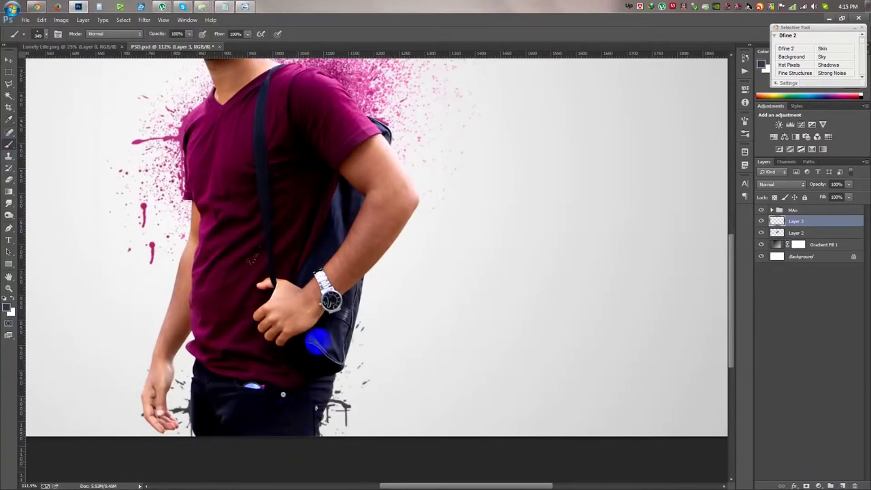
pyautogui.click(350, 168)
pyautogui.click(276, 234)
pyautogui.click(345, 193)
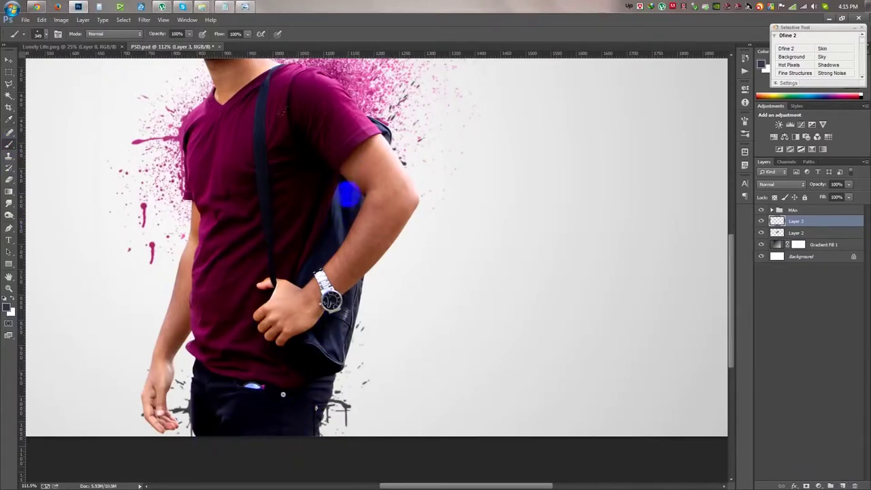
pyautogui.click(328, 305)
# Change the splatter brush shape and stamp dark splatter beside the bag's right edge, undoing the hand stamp
pyautogui.rightClick(388, 310)
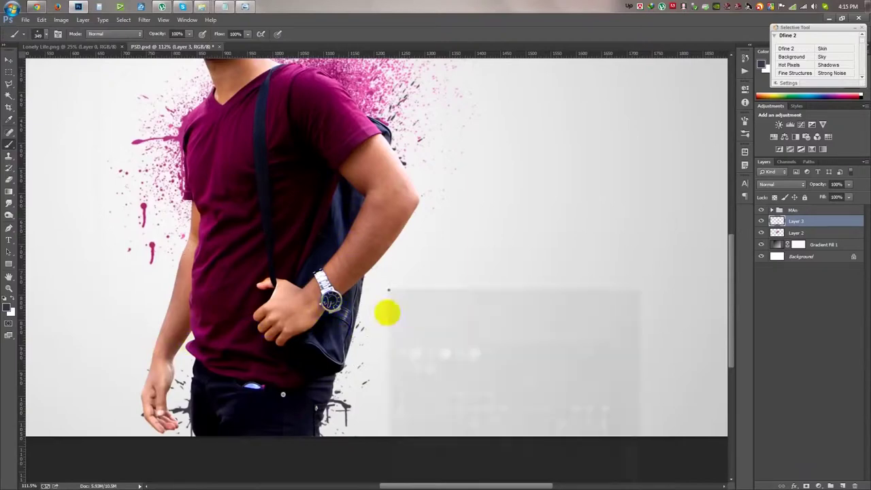
pyautogui.click(310, 354)
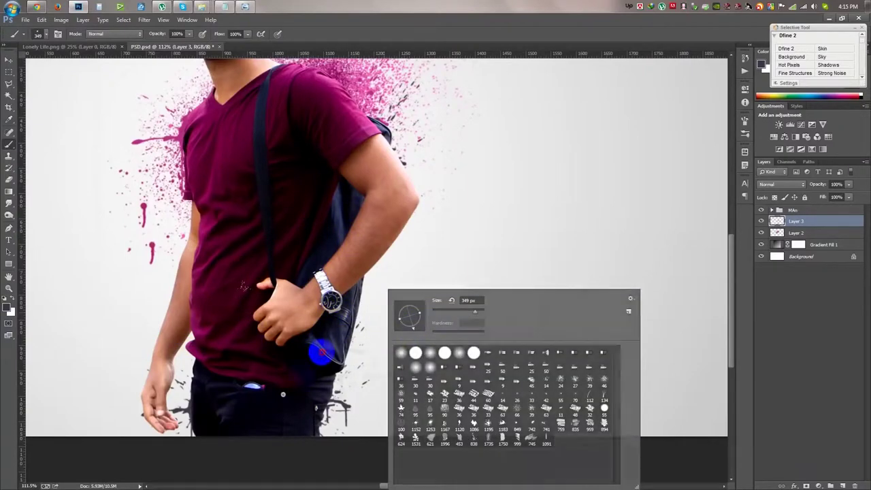
pyautogui.rightClick(400, 326)
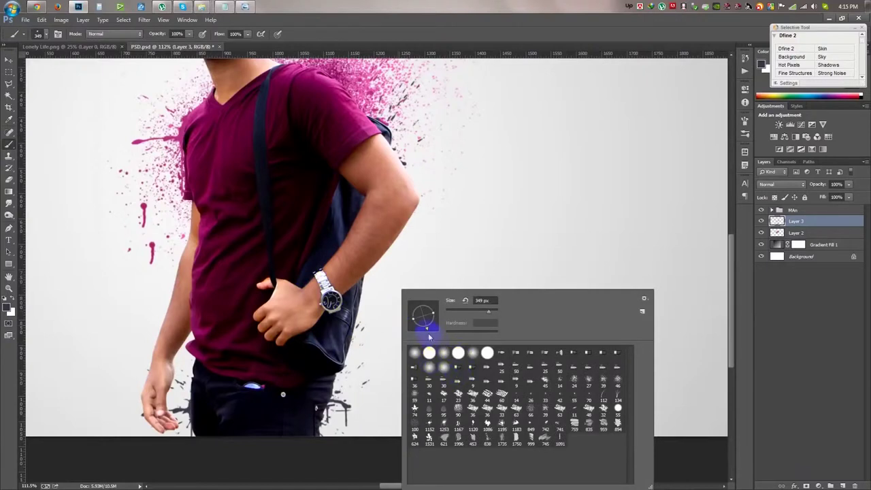
pyautogui.click(319, 323)
pyautogui.click(296, 407)
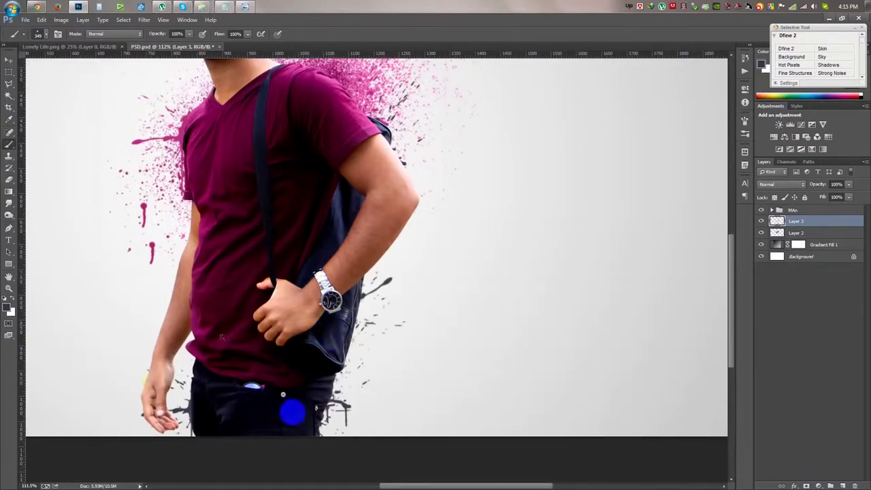
pyautogui.click(213, 384)
pyautogui.hotkey('ctrl', 'z')
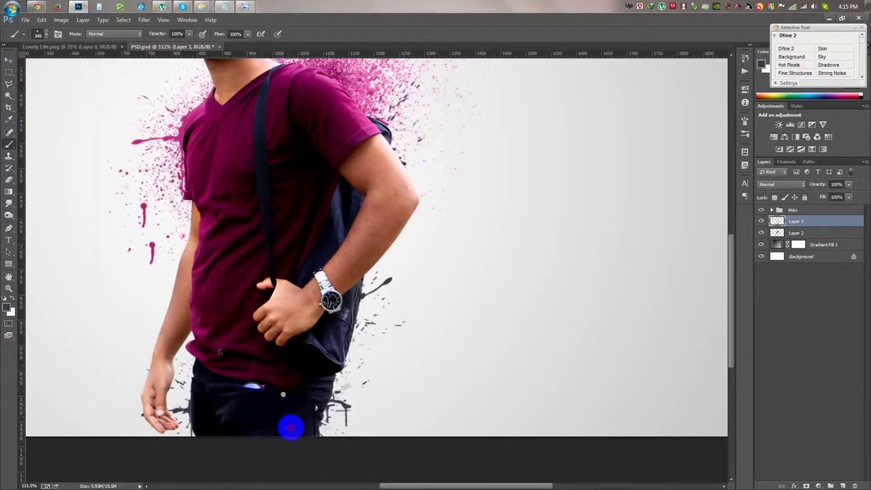
pyautogui.click(174, 402)
pyautogui.click(284, 453)
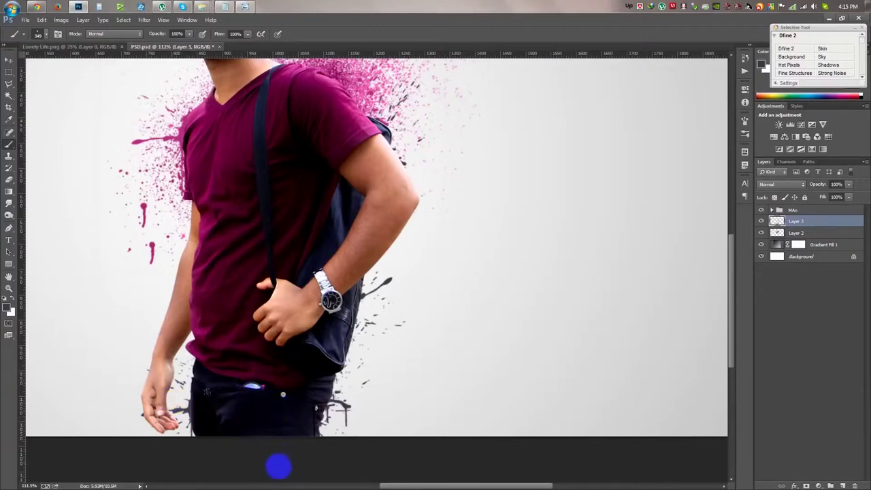
pyautogui.click(110, 390)
pyautogui.click(78, 330)
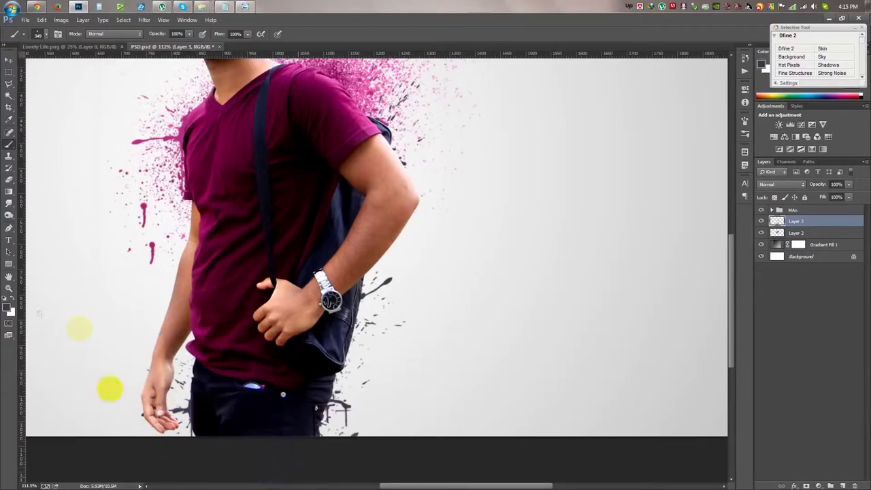
pyautogui.click(21, 167)
# Sample a dark colour near the watch and stamp black splatter around the bag and arm
pyautogui.click(9, 117)
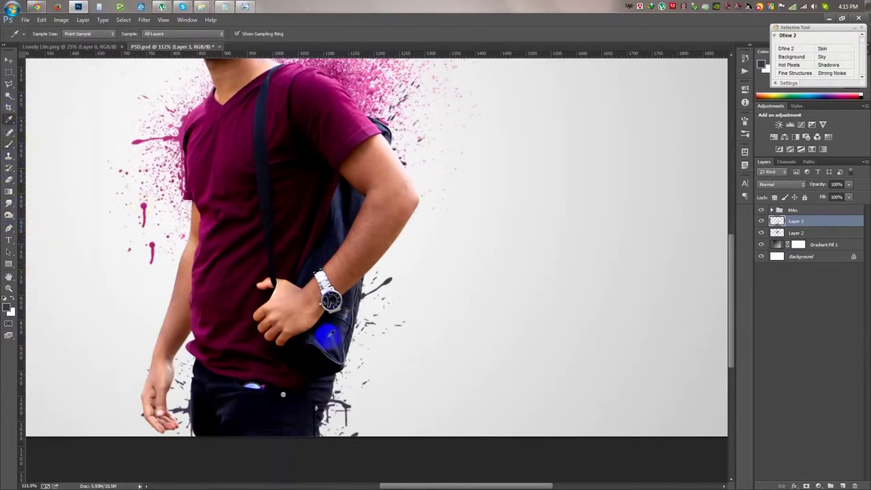
pyautogui.moveTo(343, 334); pyautogui.dragTo(350, 335)
pyautogui.click(10, 144)
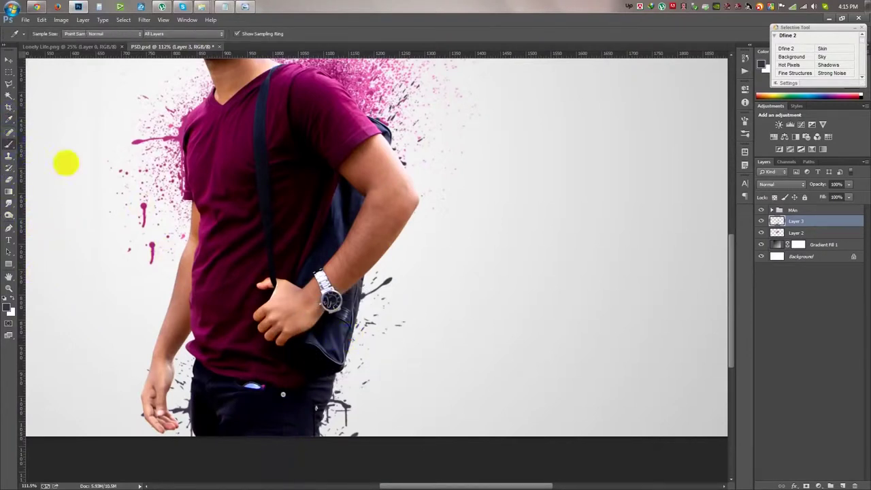
pyautogui.rightClick(320, 276)
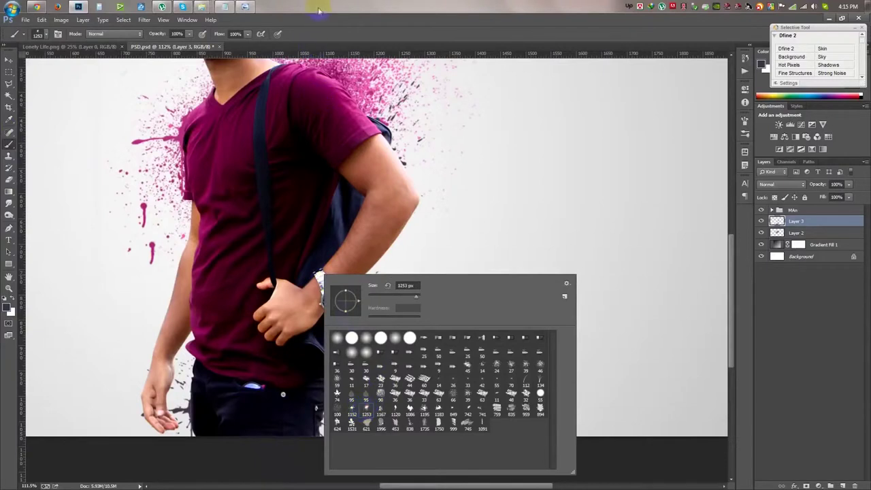
pyautogui.press('Return')
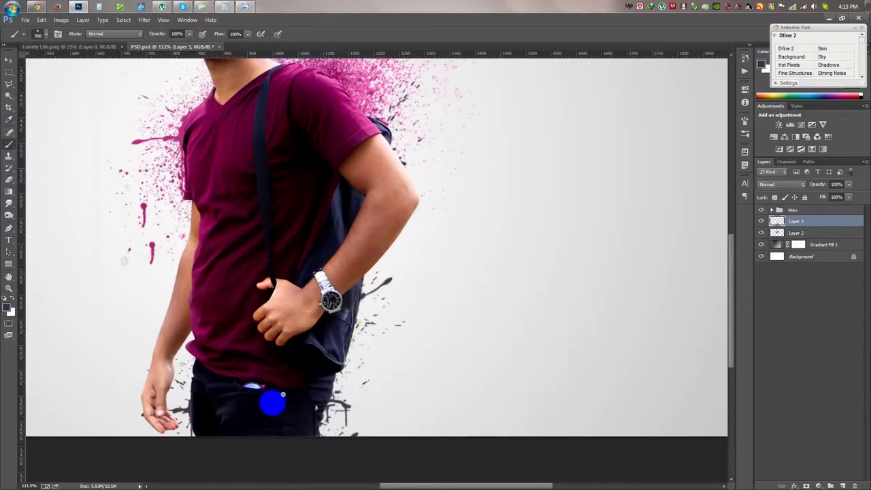
pyautogui.click(258, 398)
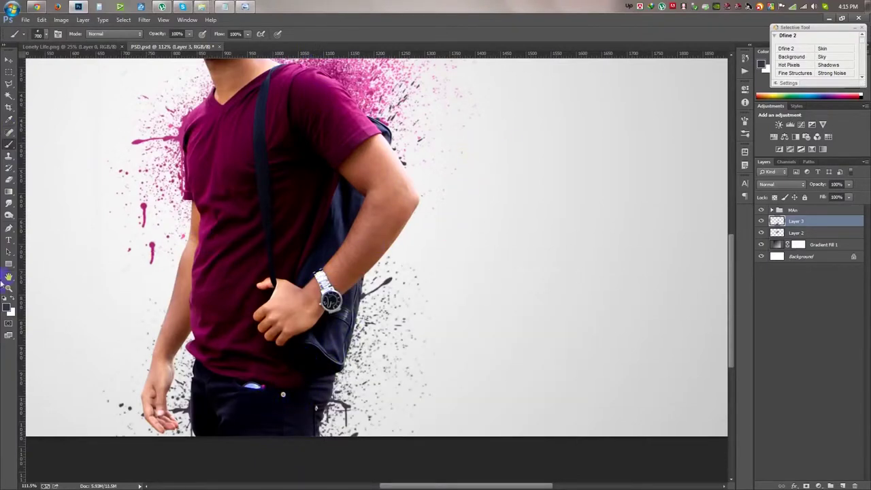
pyautogui.click(131, 263)
# Sample black from the trousers and stamp black splatter near the legs and beside the left hand
pyautogui.click(8, 118)
pyautogui.click(292, 405)
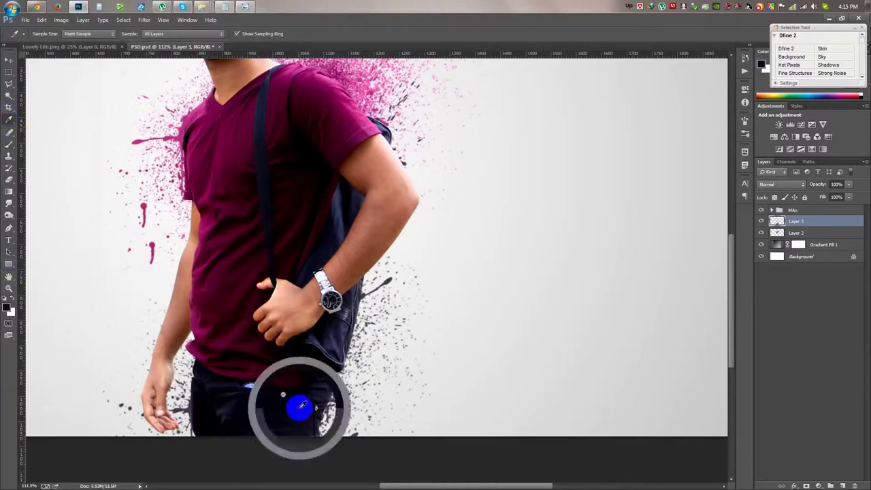
pyautogui.click(9, 143)
pyautogui.click(360, 399)
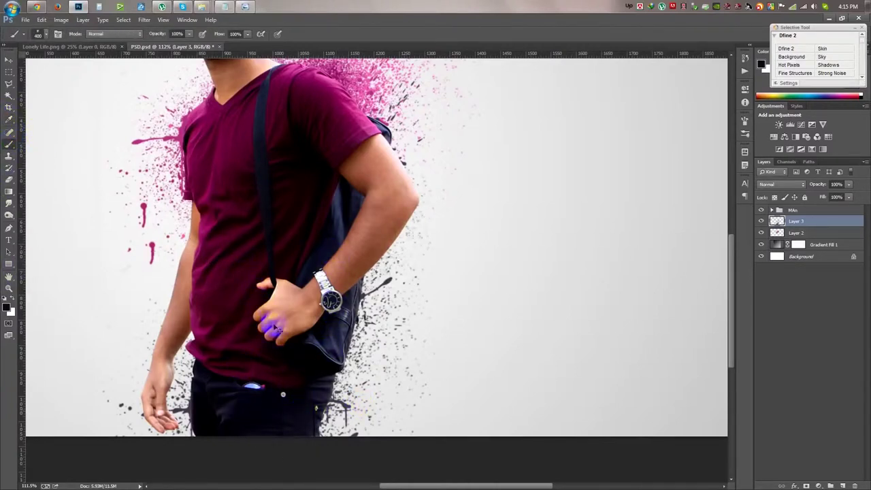
pyautogui.click(130, 393)
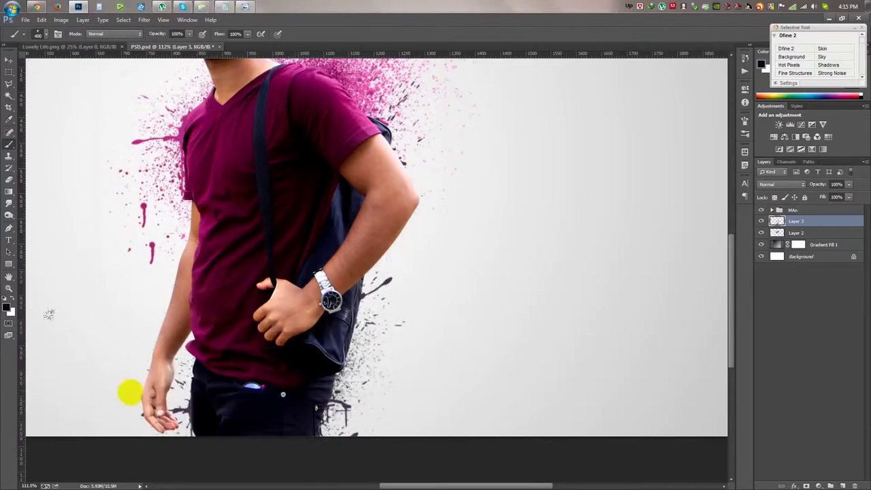
pyautogui.click(92, 324)
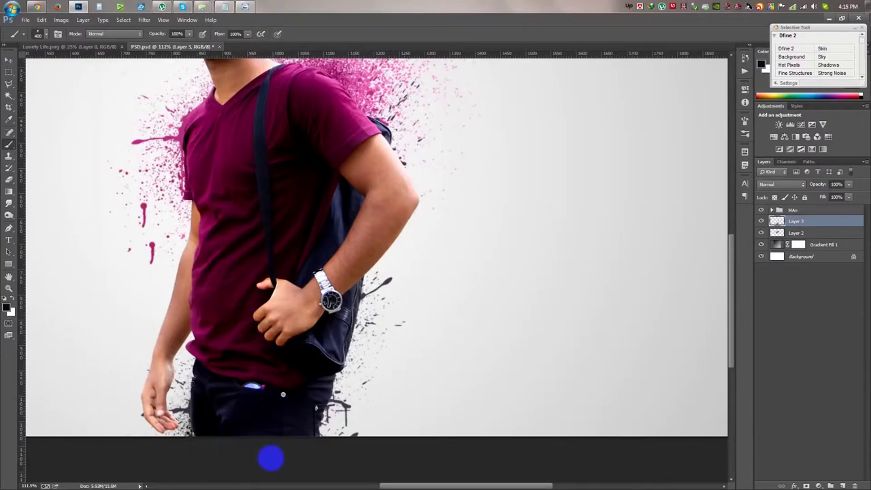
# Shrink the brush and stamp dark splatter near the backpack shoulder
pyautogui.scroll(2, 253, 399)
pyautogui.press('[')
pyautogui.press('[')
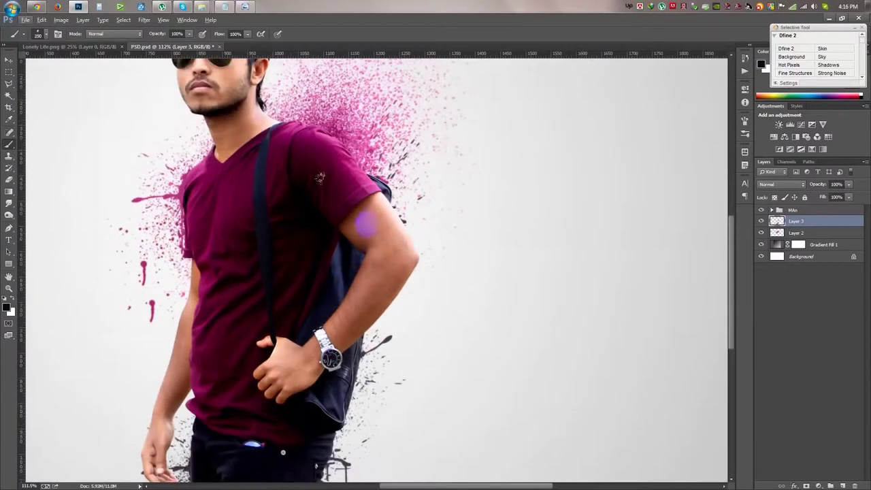
pyautogui.click(367, 208)
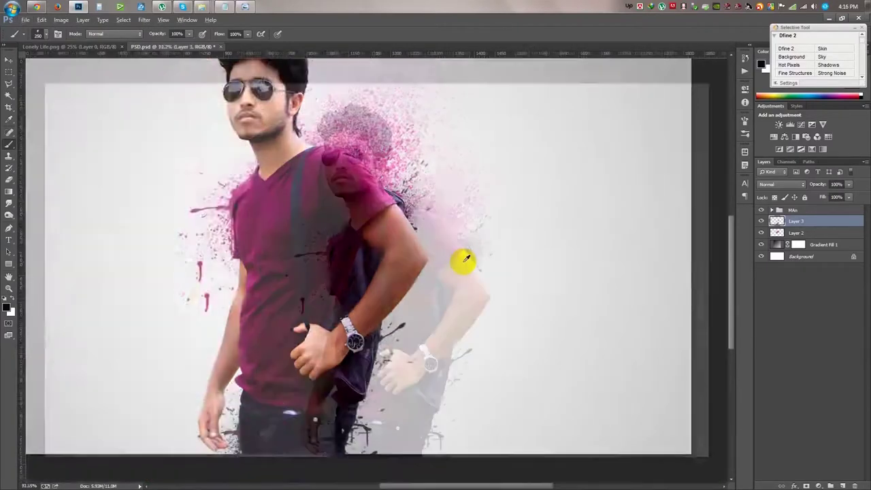
pyautogui.scroll(-3, 463, 262)
pyautogui.scroll(2, 477, 299)
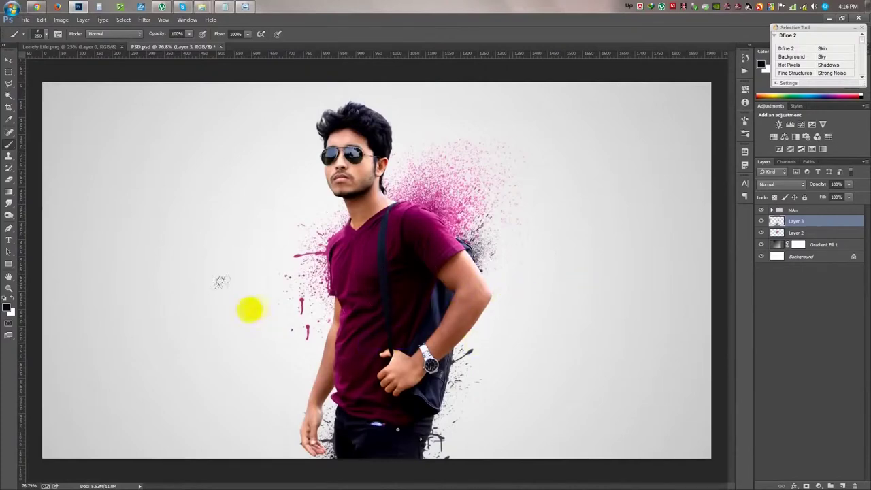
pyautogui.scroll(3, 538, 278)
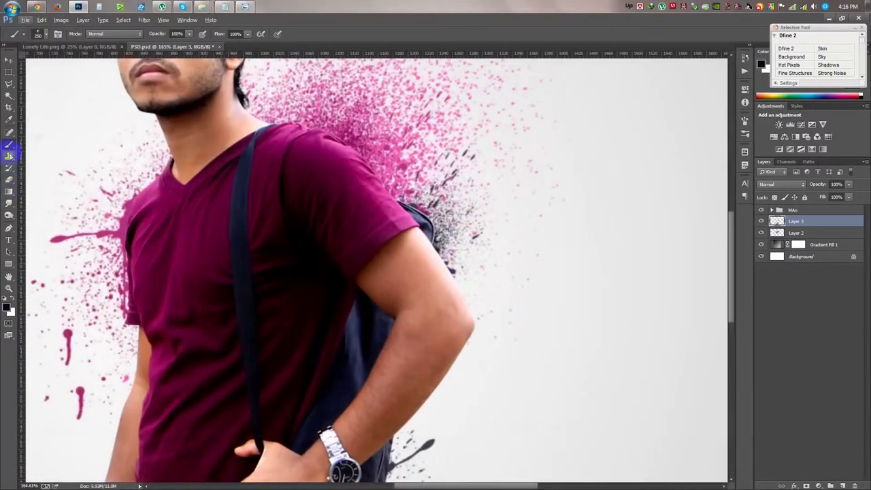
# Sample the arm's skin tone, choose the 849 px splatter brush, and stamp skin-coloured splatter beside the arm
pyautogui.click(9, 118)
pyautogui.moveTo(438, 258); pyautogui.dragTo(441, 266)
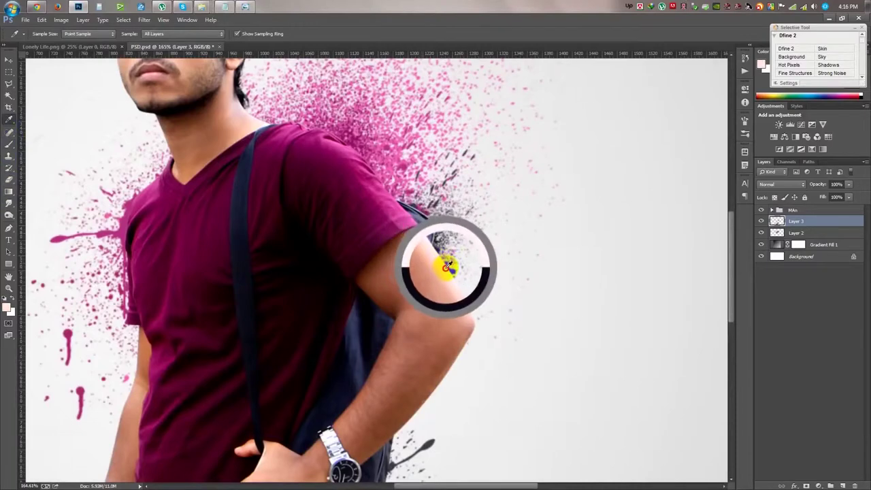
pyautogui.click(9, 144)
pyautogui.rightClick(303, 233)
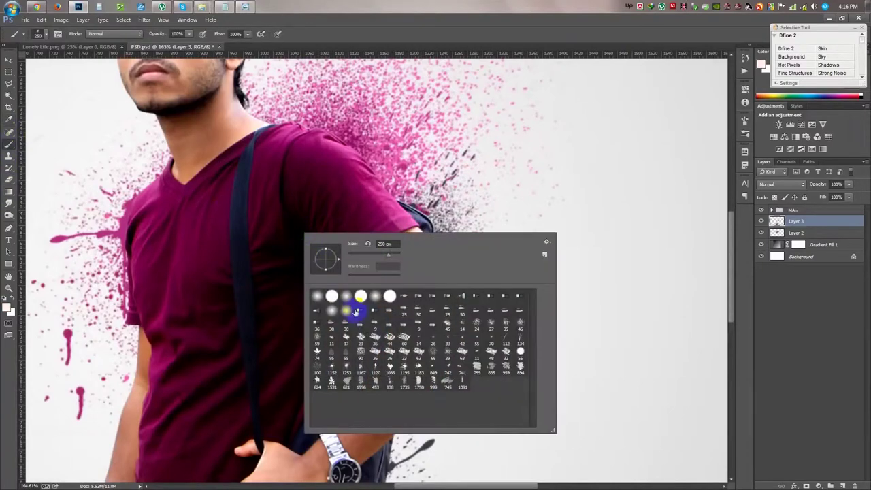
pyautogui.click(433, 370)
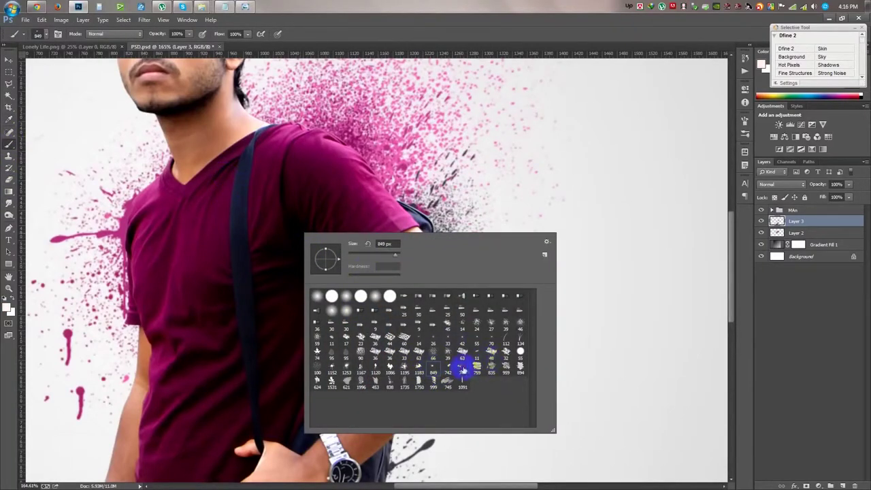
pyautogui.press('Return')
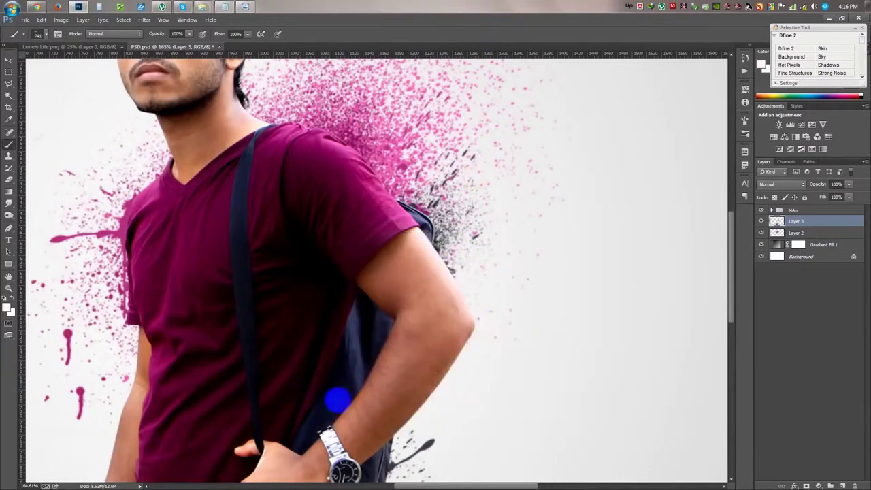
pyautogui.press('i')
pyautogui.click(428, 370)
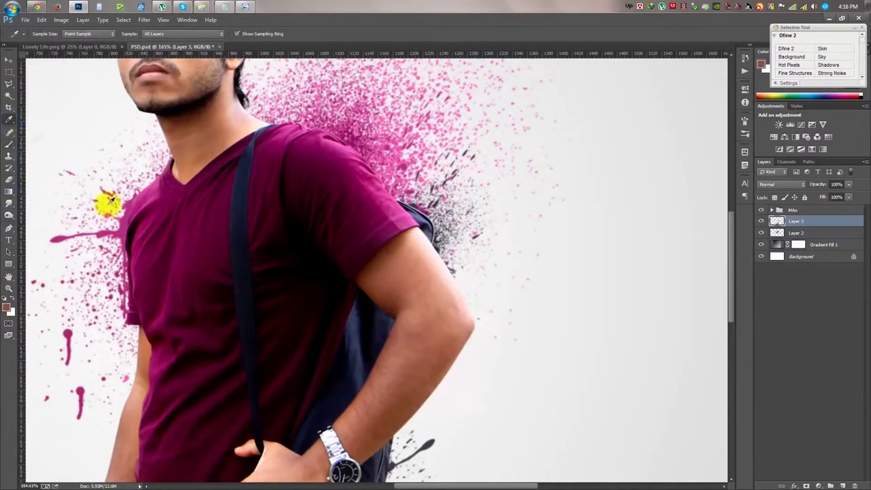
pyautogui.click(9, 144)
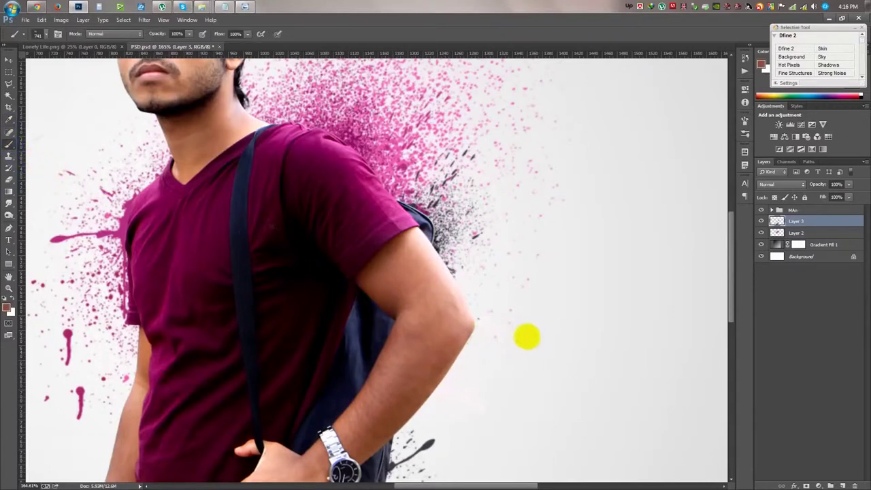
pyautogui.click(505, 355)
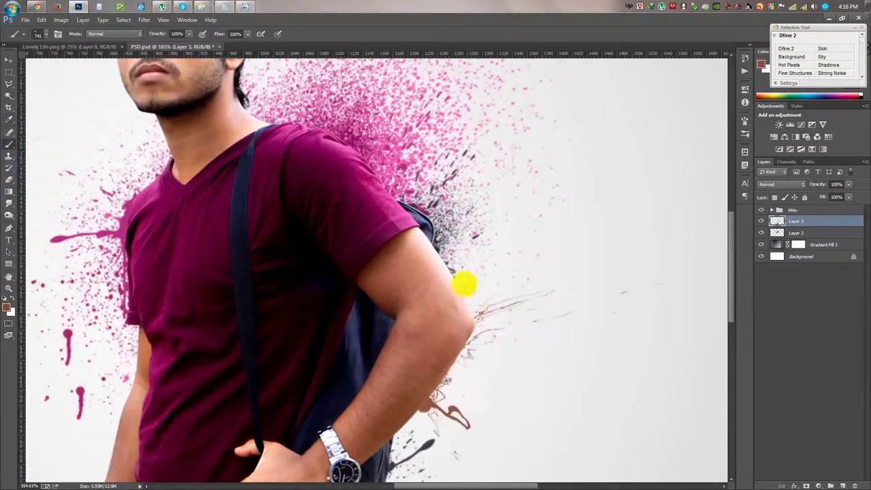
# Rotate the splatter brush tip toward the top-right in the brush presets
pyautogui.scroll(3, 296, 247)
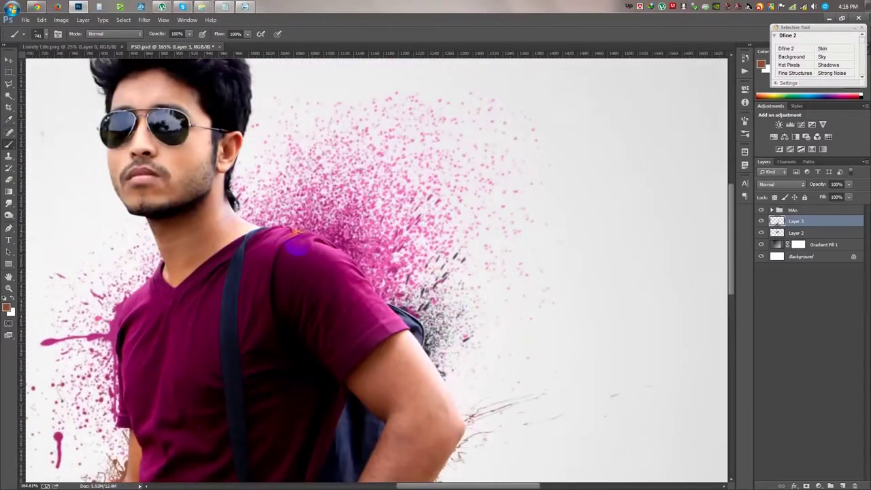
pyautogui.scroll(-3, 340, 306)
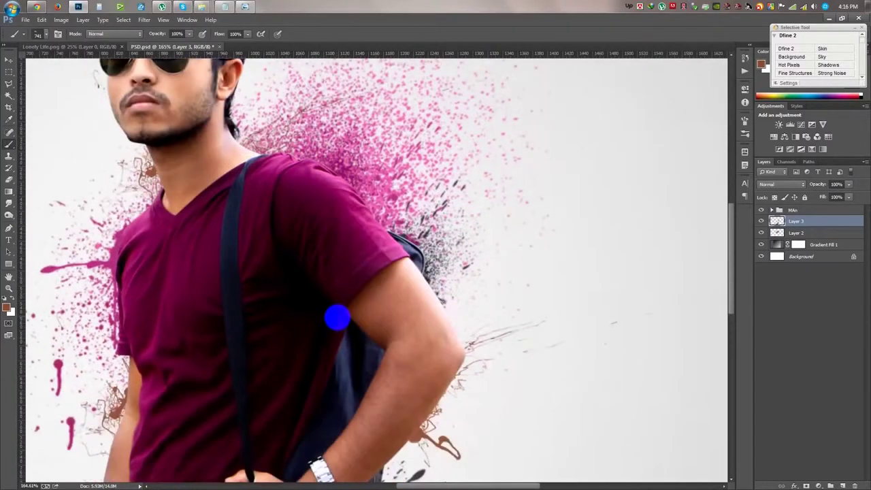
pyautogui.scroll(-2, 334, 332)
pyautogui.scroll(-1, 249, 420)
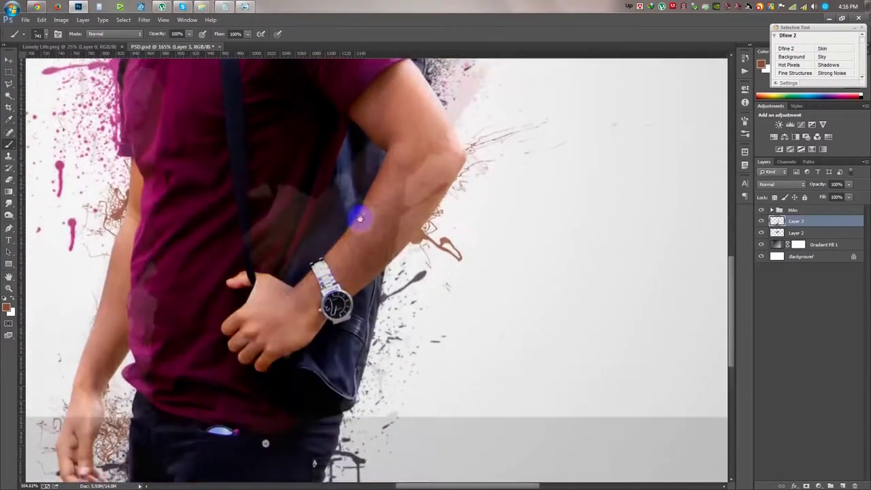
pyautogui.scroll(-3, 356, 208)
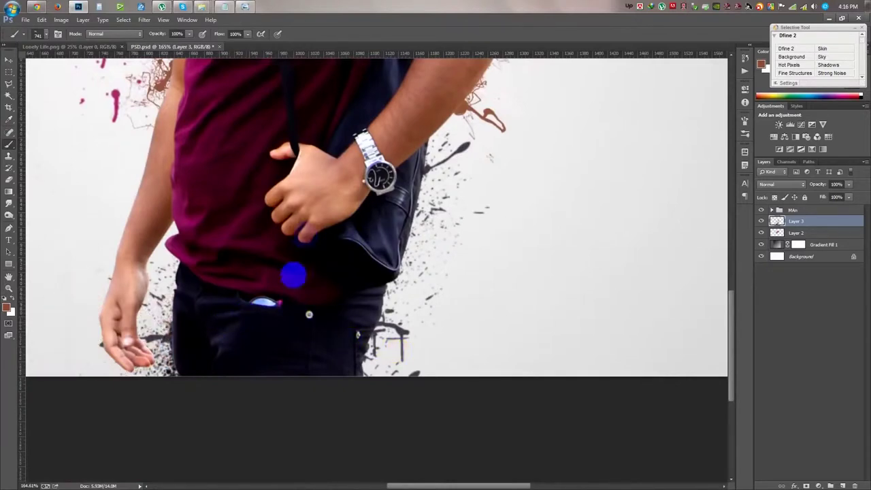
pyautogui.rightClick(306, 235)
pyautogui.moveTo(343, 248); pyautogui.dragTo(178, 246)
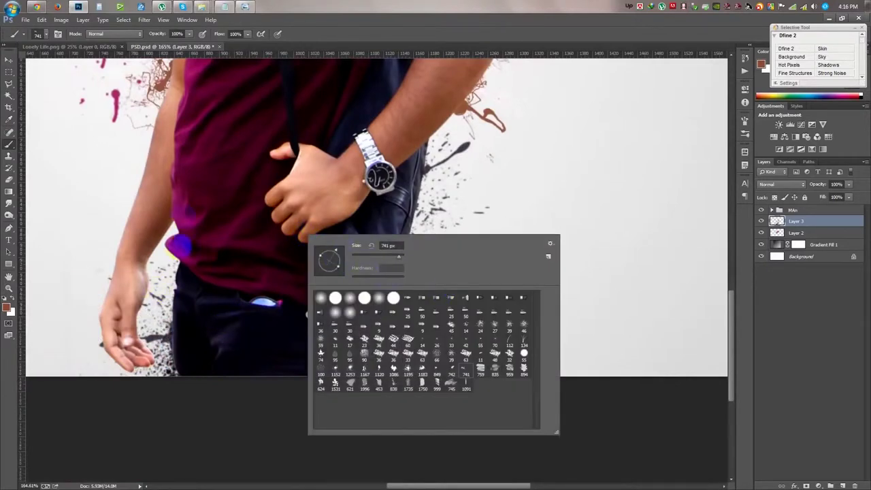
pyautogui.click(180, 197)
# Resample a skin tone from the arm and adjust the brush preset
pyautogui.scroll(1, 303, 296)
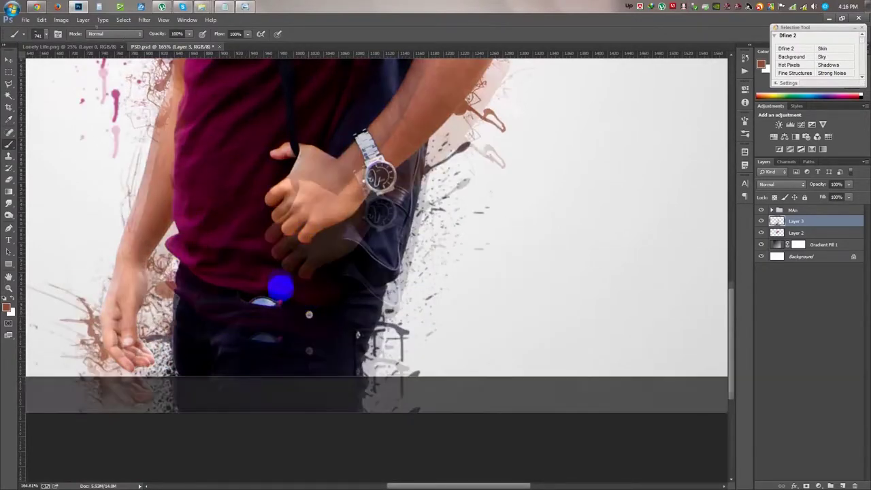
pyautogui.scroll(2, 279, 286)
pyautogui.click(9, 119)
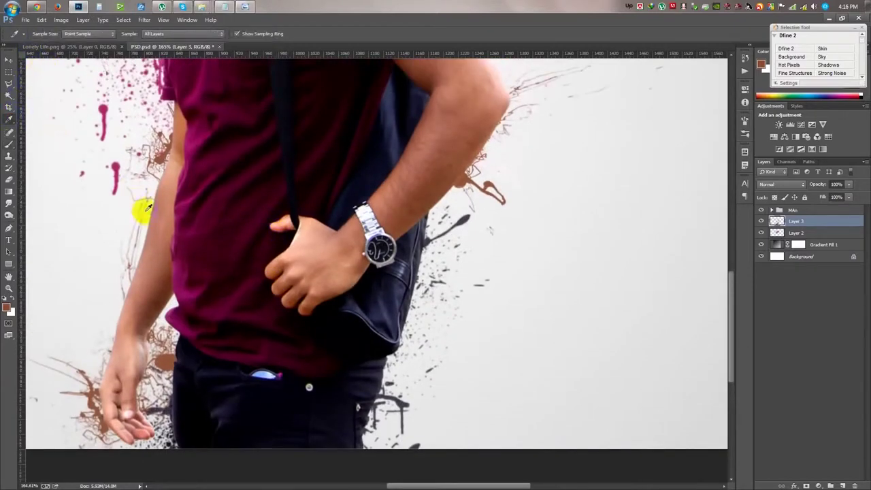
pyautogui.click(154, 217)
pyautogui.click(9, 144)
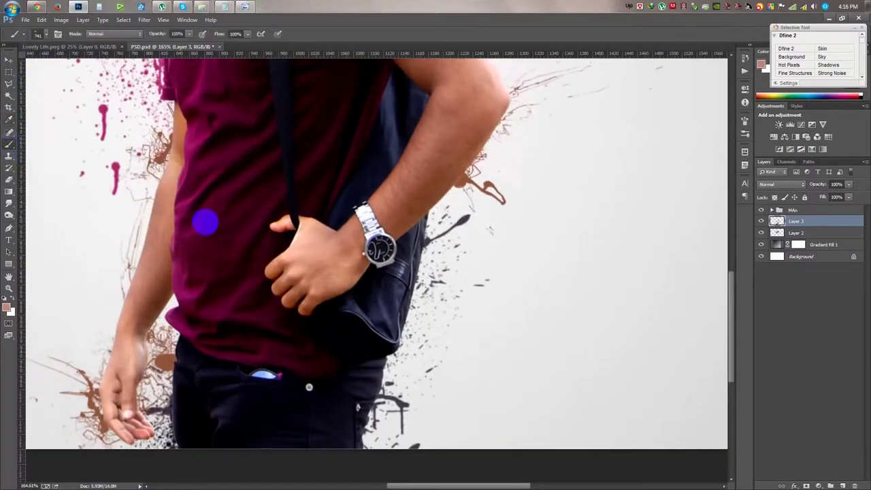
pyautogui.rightClick(255, 226)
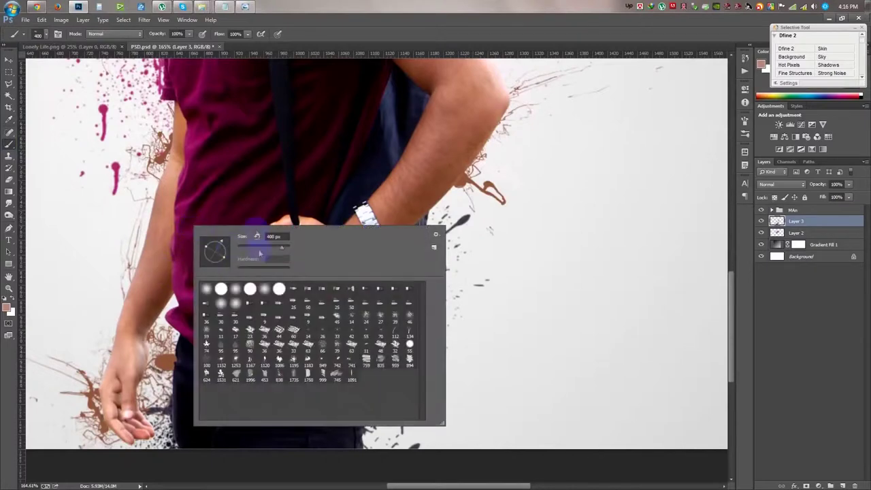
pyautogui.click(77, 241)
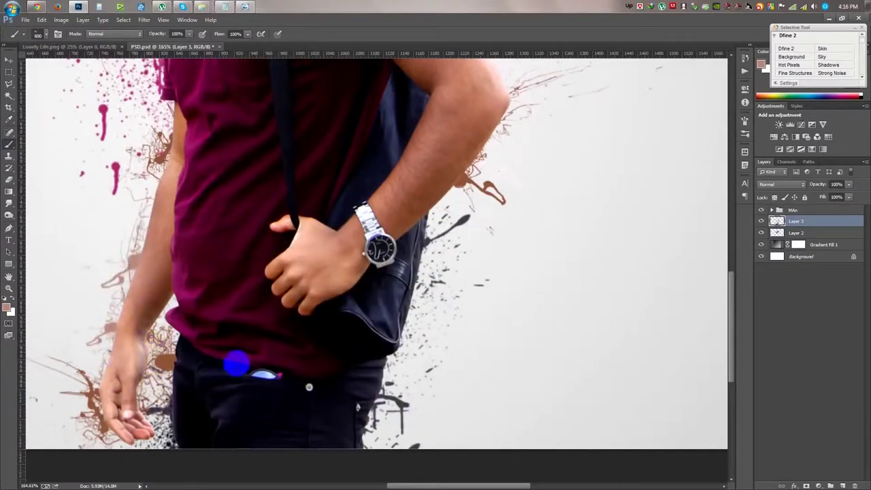
pyautogui.scroll(2, 386, 378)
pyautogui.scroll(2, 387, 379)
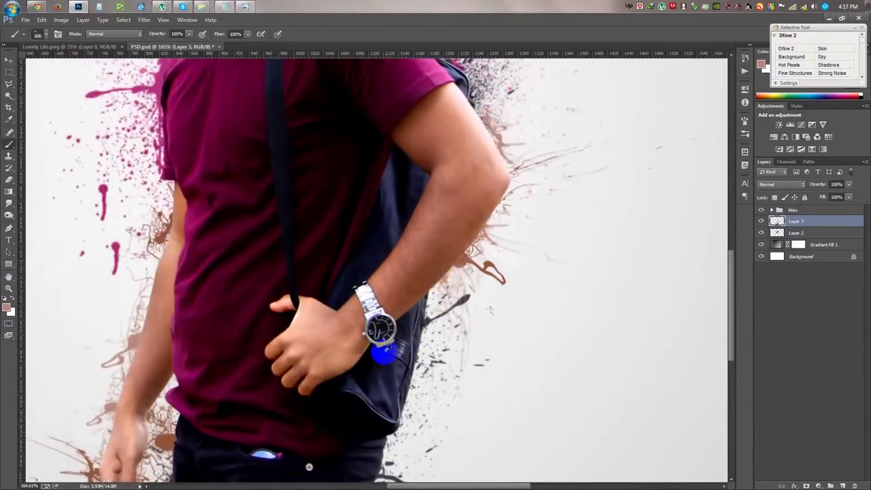
pyautogui.scroll(-5, 383, 352)
pyautogui.scroll(2, 379, 363)
# Sample the dark hair colour and add a new empty Layer 4 above Layer 3
pyautogui.scroll(1, 379, 363)
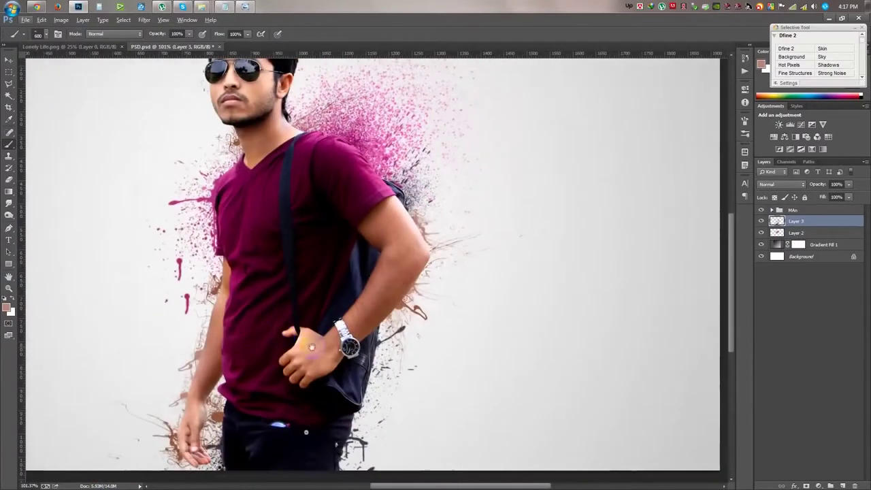
pyautogui.scroll(3, 279, 325)
pyautogui.scroll(2, 280, 324)
pyautogui.scroll(4, 280, 325)
pyautogui.scroll(5, 302, 293)
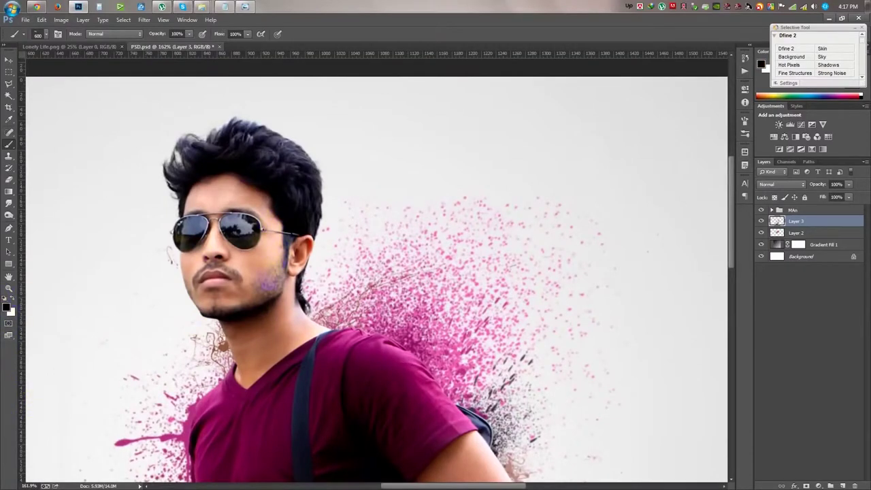
pyautogui.click(9, 139)
pyautogui.click(9, 117)
pyautogui.click(284, 176)
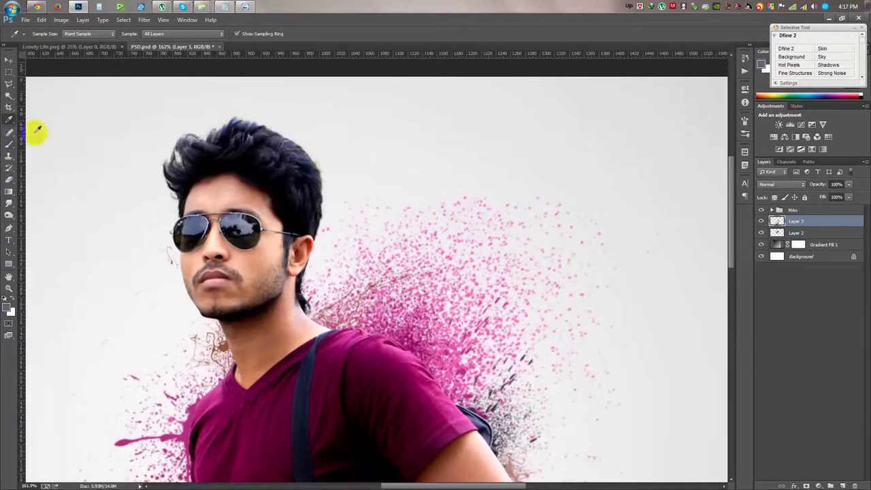
pyautogui.click(10, 144)
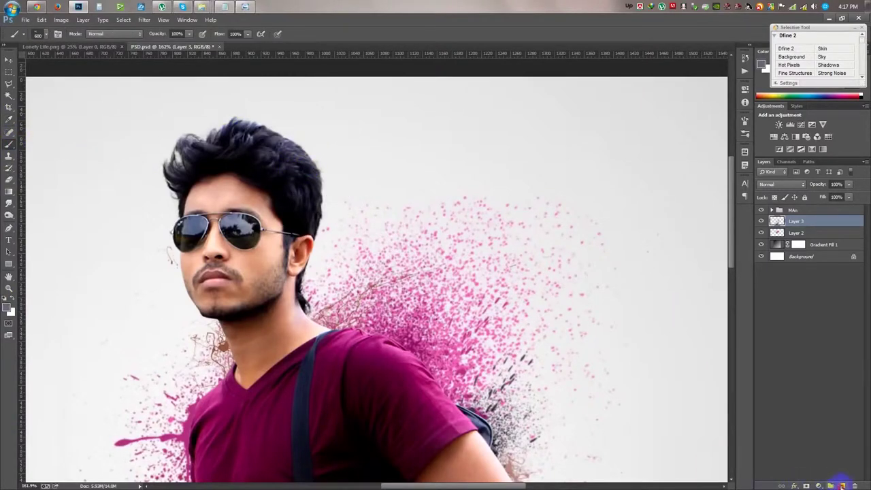
pyautogui.click(843, 485)
# Stamp dark wispy strands above and beside the head, then a dark ink splash on the hair
pyautogui.click(150, 62)
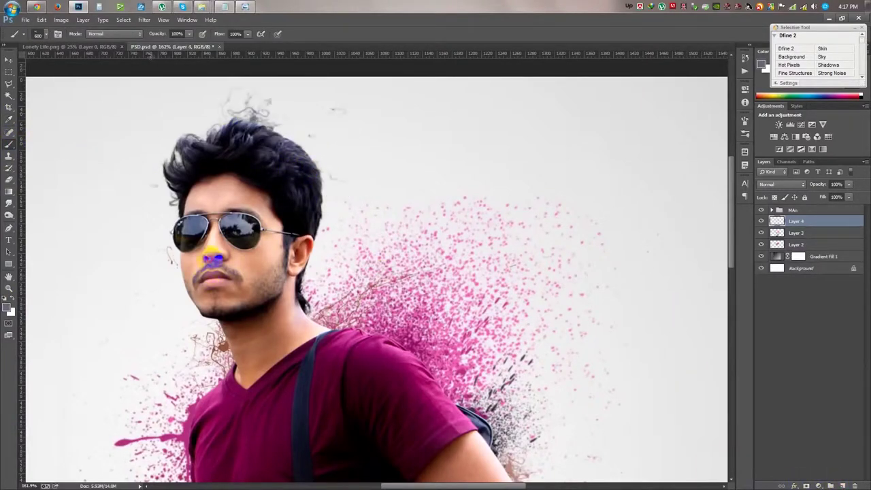
pyautogui.click(272, 307)
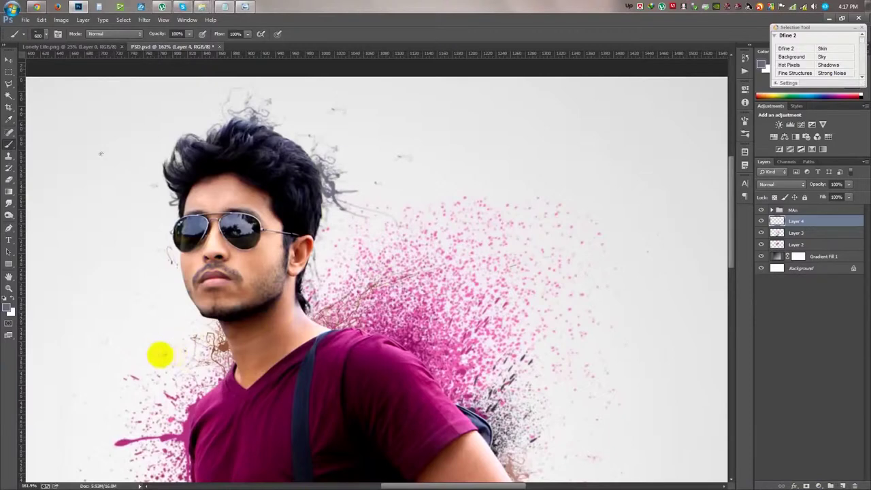
pyautogui.click(9, 119)
pyautogui.click(300, 172)
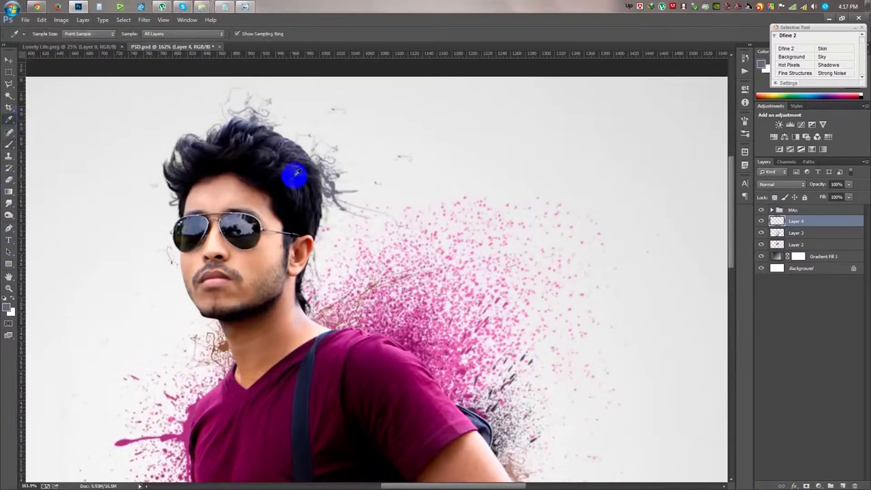
pyautogui.click(10, 143)
pyautogui.rightClick(321, 383)
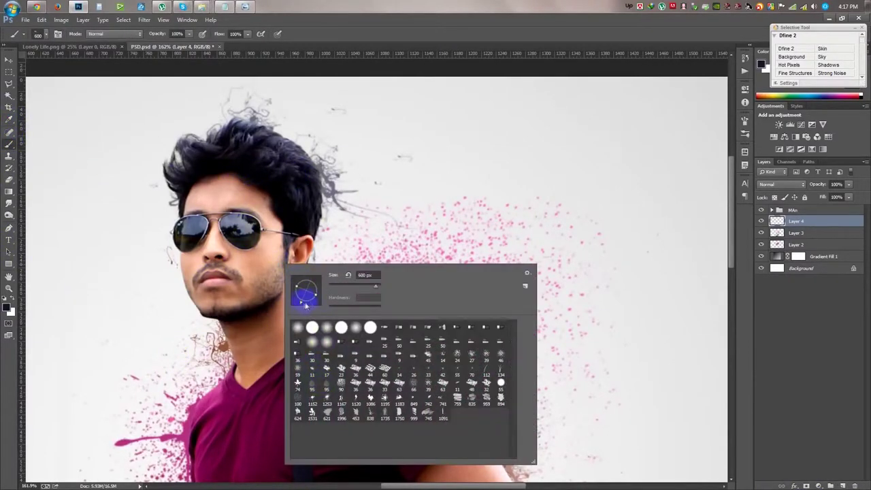
pyautogui.click(124, 173)
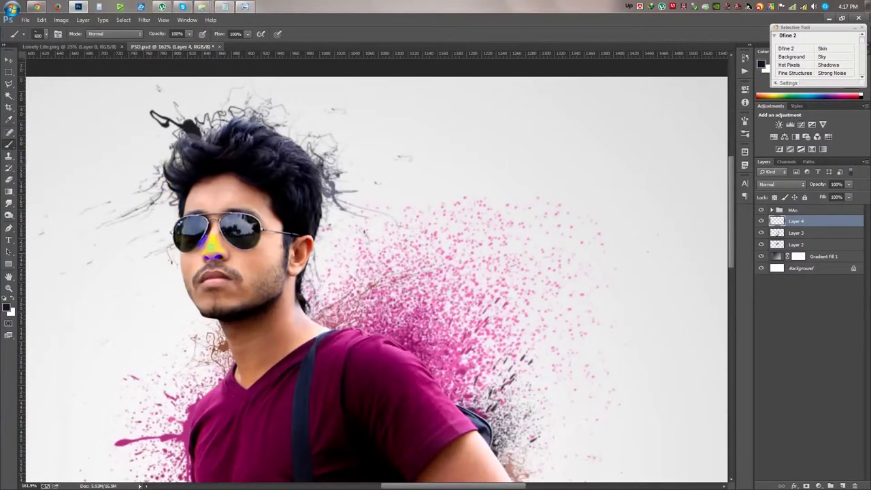
# Pick another splatter brush preset and paint dark ink strands up into the hair
pyautogui.rightClick(212, 246)
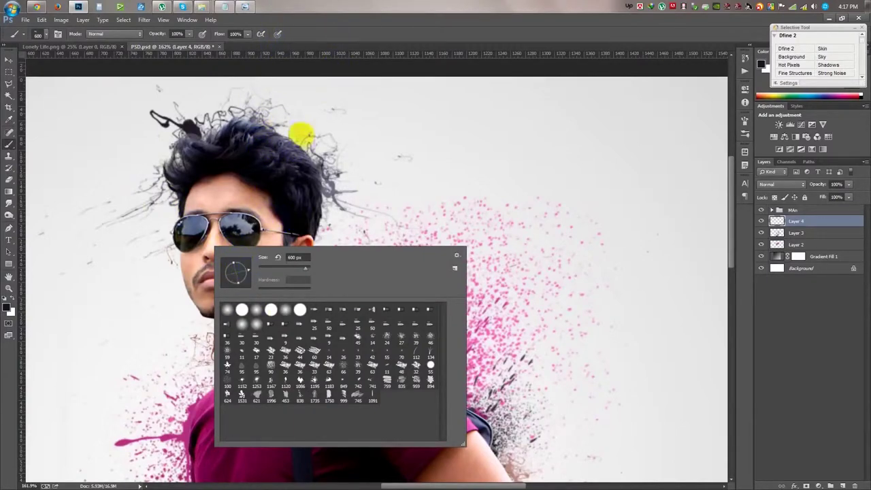
pyautogui.click(312, 184)
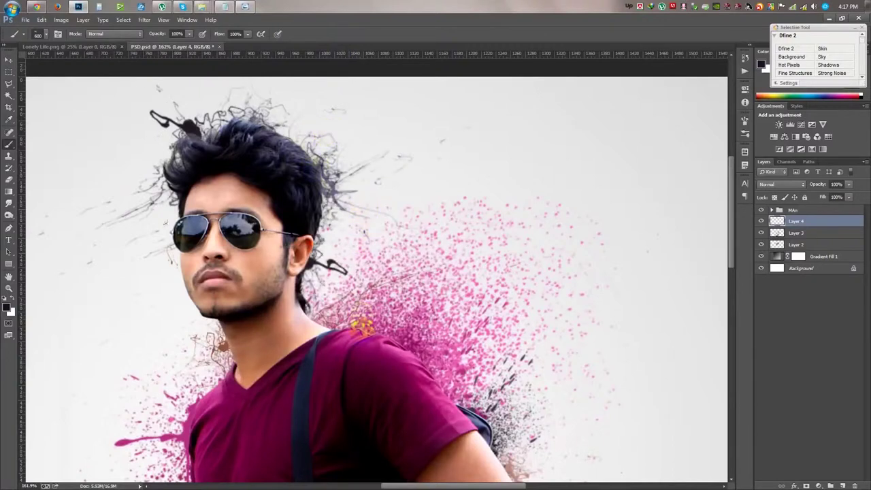
pyautogui.click(363, 384)
pyautogui.moveTo(363, 244); pyautogui.dragTo(317, 130)
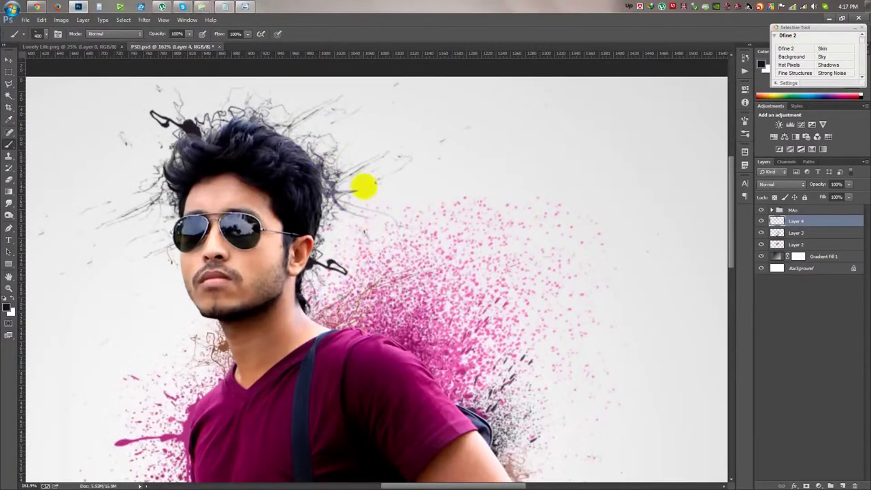
pyautogui.click(335, 231)
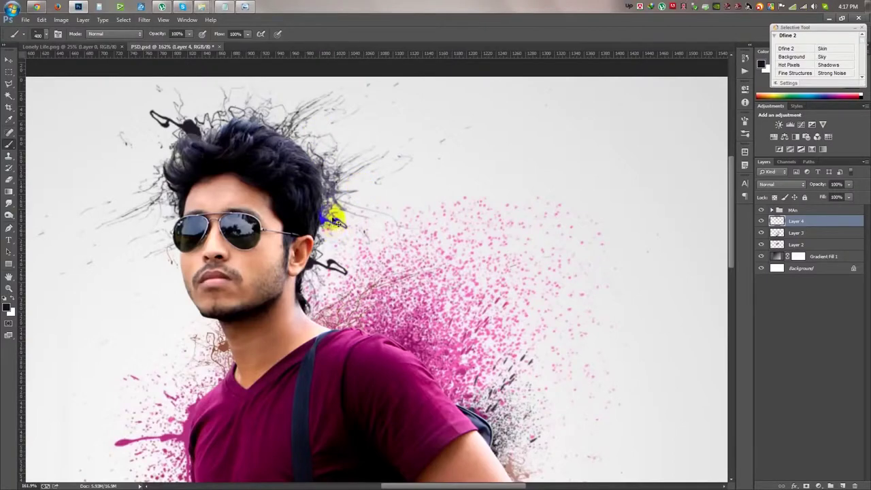
pyautogui.moveTo(333, 221); pyautogui.dragTo(453, 407)
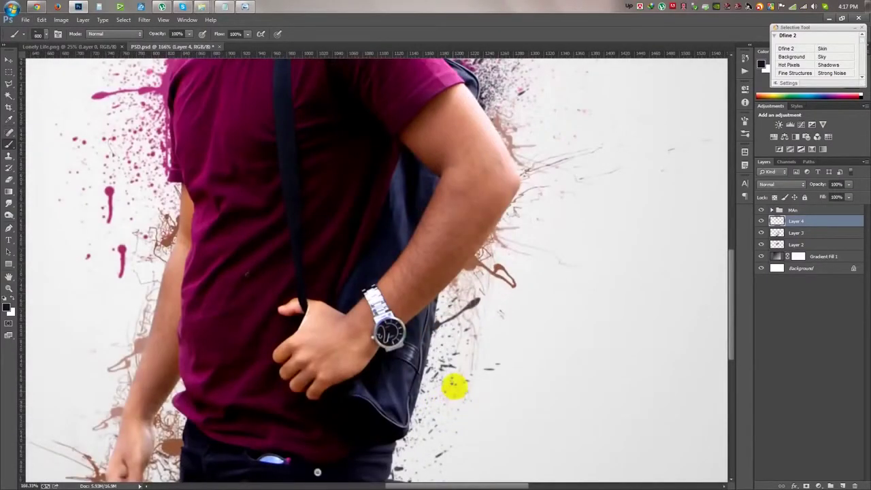
# Enlarge the brush to 700 px and stamp dark splatter beside the bag
pyautogui.press(']')
pyautogui.press(']')
pyautogui.press(']')
pyautogui.click(472, 356)
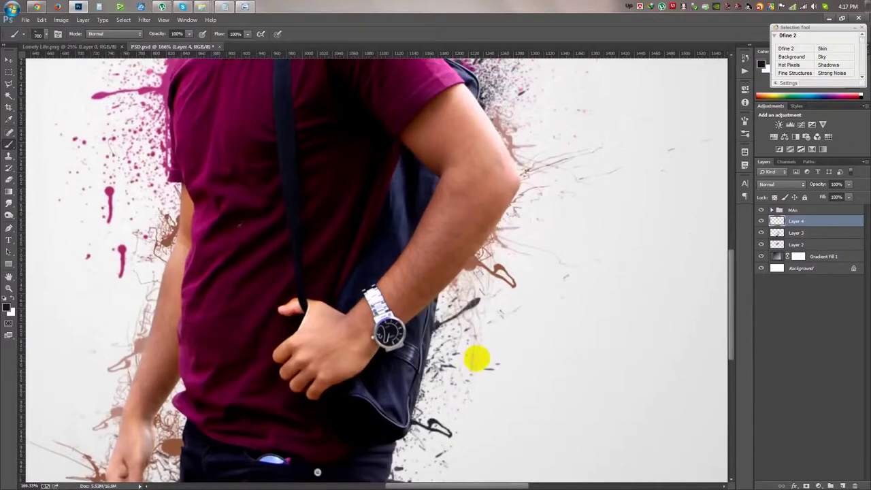
pyautogui.click(453, 373)
pyautogui.scroll(3, 453, 373)
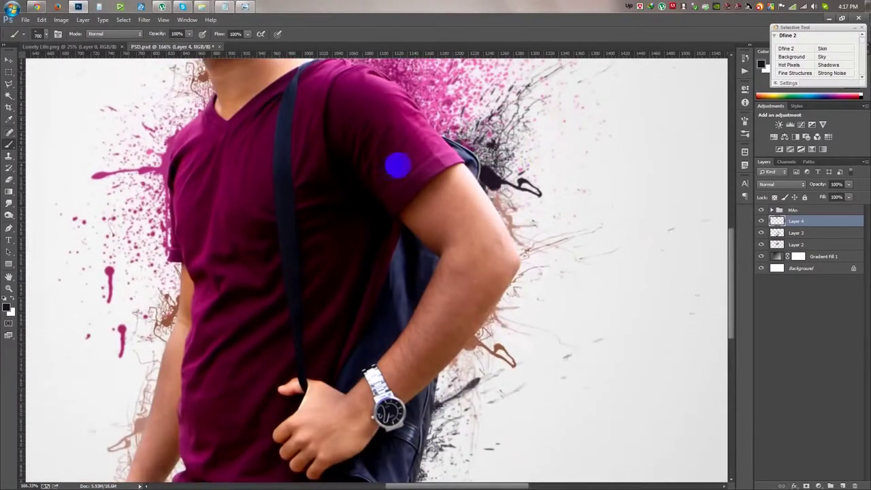
pyautogui.scroll(-2, 399, 166)
pyautogui.scroll(-3, 395, 173)
pyautogui.scroll(2, 418, 262)
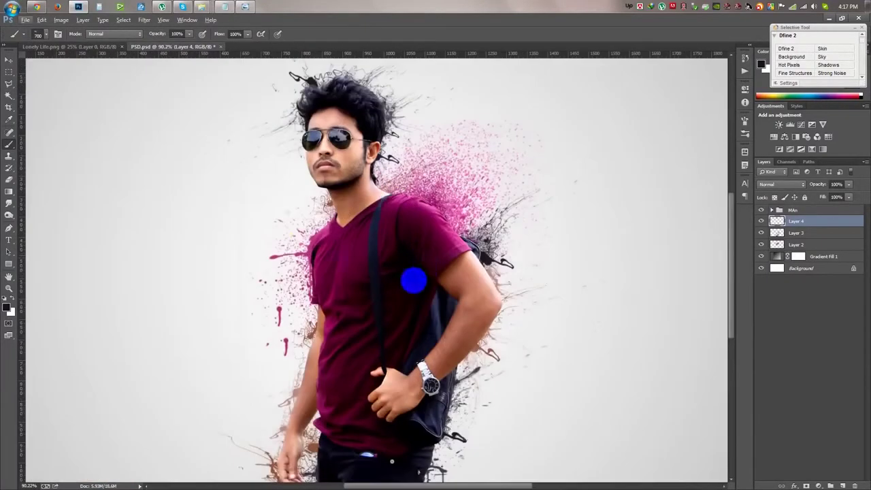
# Sample the maroon shirt colour and stamp 1300 px splatters left of the shirt, undoing misplaced ones
pyautogui.click(8, 120)
pyautogui.click(320, 284)
pyautogui.press('b')
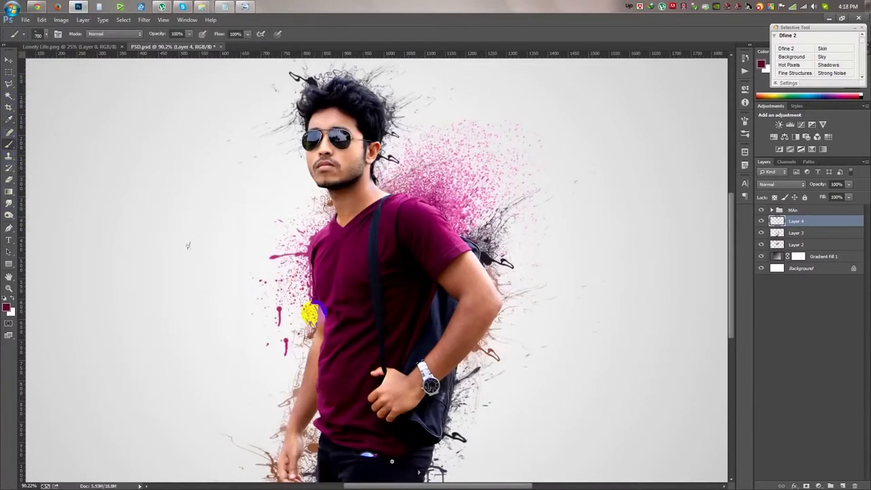
pyautogui.press(']')
pyautogui.press(']')
pyautogui.press(']')
pyautogui.click(436, 299)
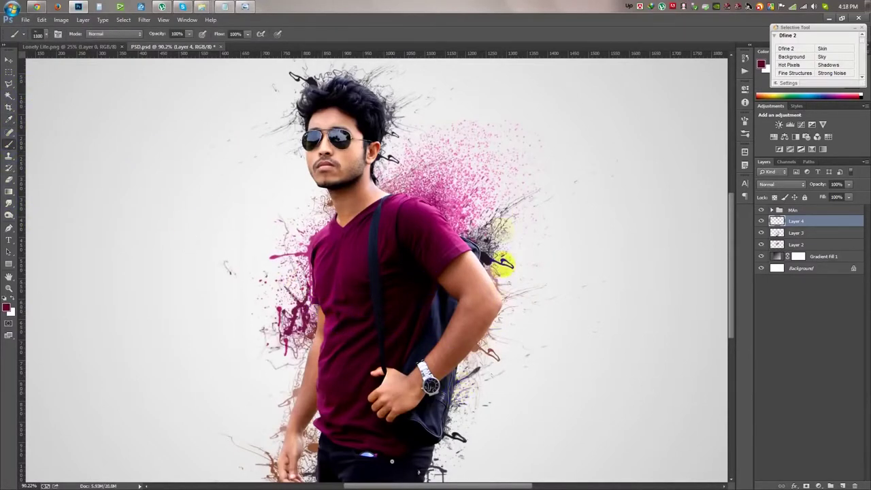
pyautogui.click(492, 189)
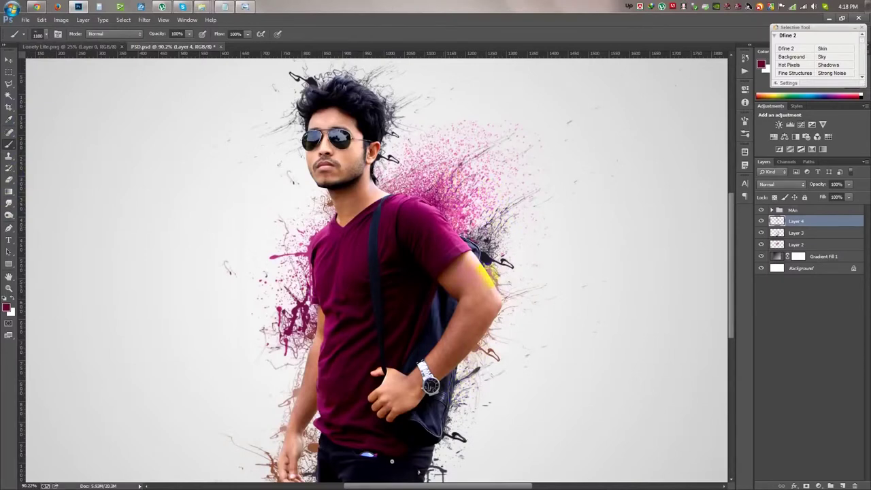
pyautogui.click(438, 237)
pyautogui.hotkey('ctrl', 'z')
pyautogui.click(429, 221)
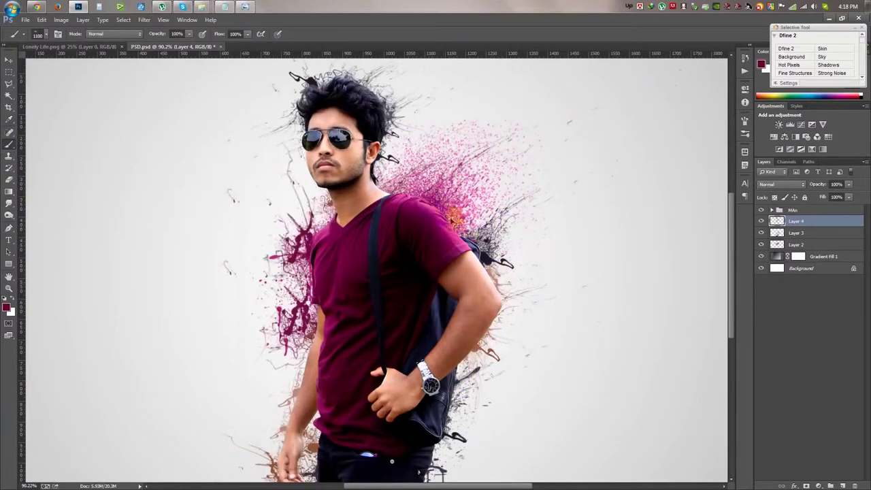
pyautogui.hotkey('ctrl', 'z')
pyautogui.click(449, 212)
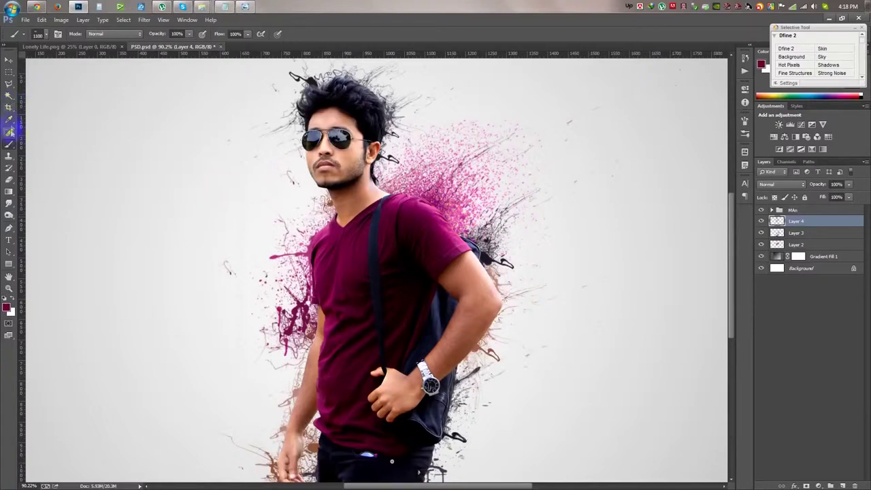
# Sample a pink colour from the image and paint pink splatter around the shirt
pyautogui.click(9, 119)
pyautogui.click(336, 238)
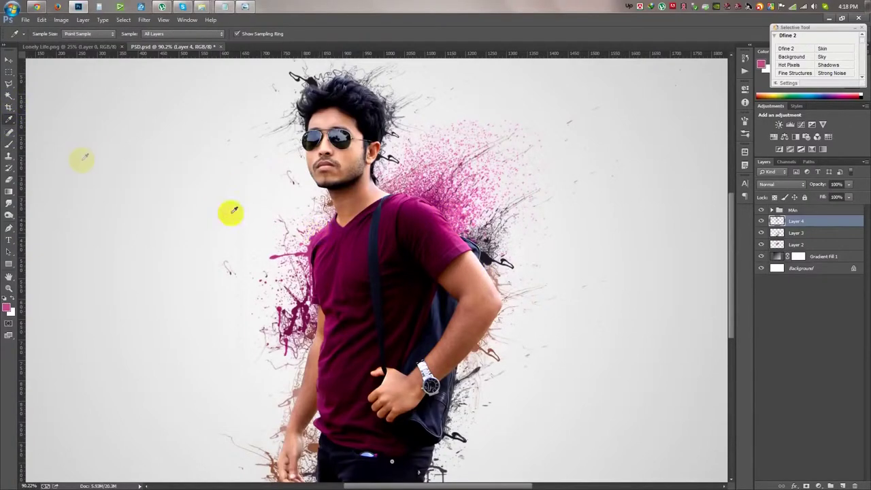
pyautogui.click(9, 143)
pyautogui.click(429, 221)
pyautogui.click(310, 228)
pyautogui.click(504, 313)
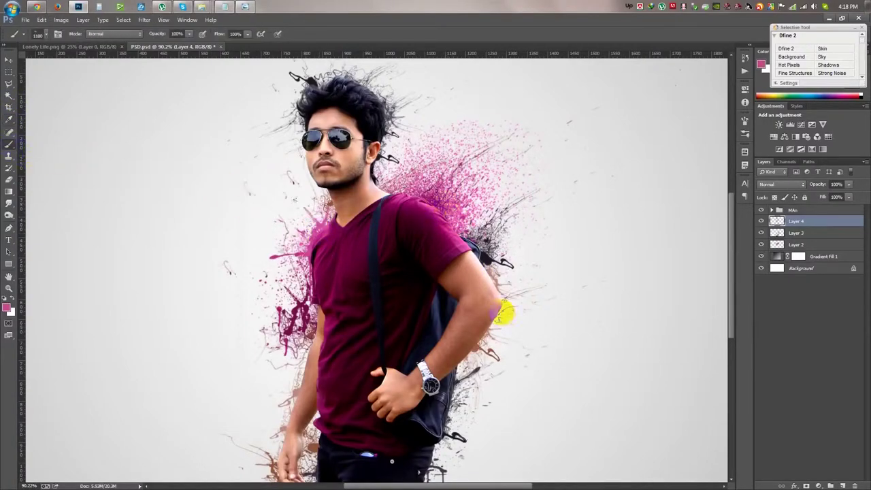
pyautogui.scroll(-3, 502, 325)
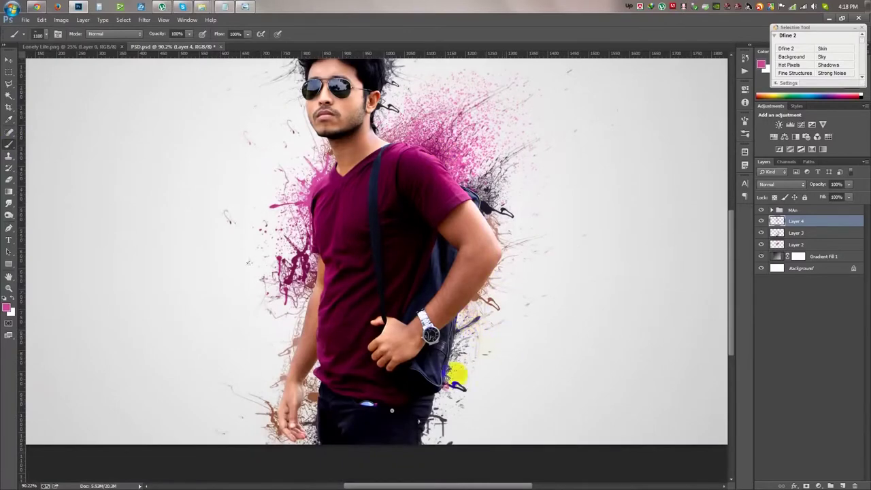
pyautogui.rightClick(422, 261)
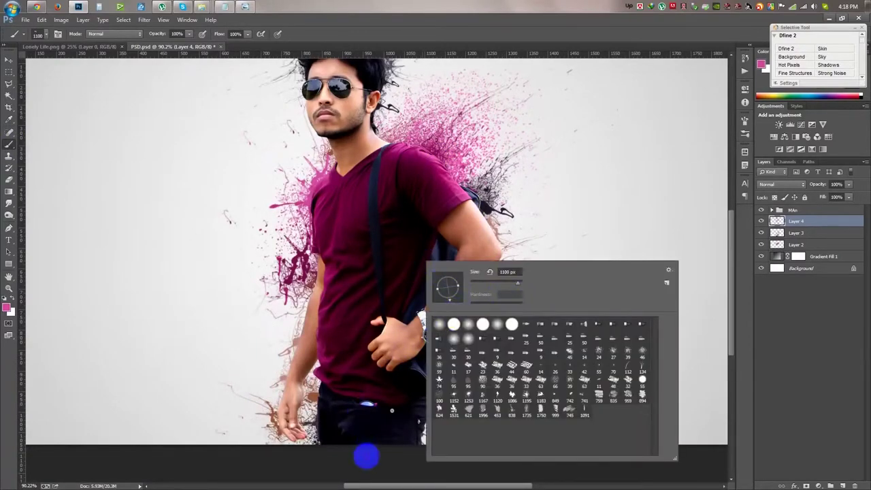
pyautogui.click(365, 457)
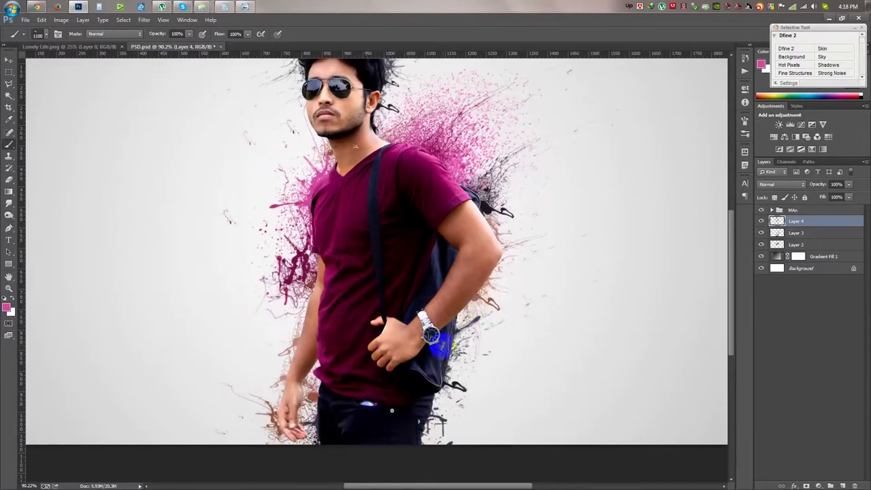
pyautogui.scroll(-3, 325, 267)
# With the Move tool active, select the MAn group in the Layers panel
pyautogui.scroll(2, 437, 361)
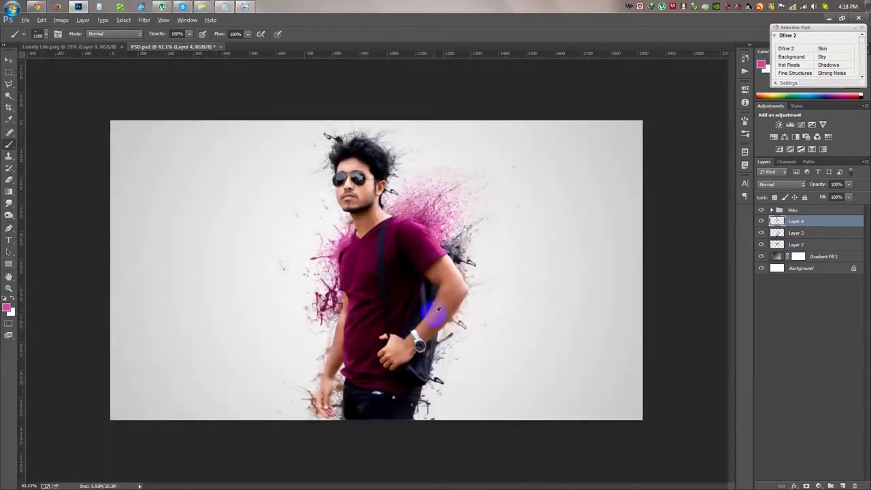
pyautogui.click(9, 61)
pyautogui.scroll(-2, 399, 243)
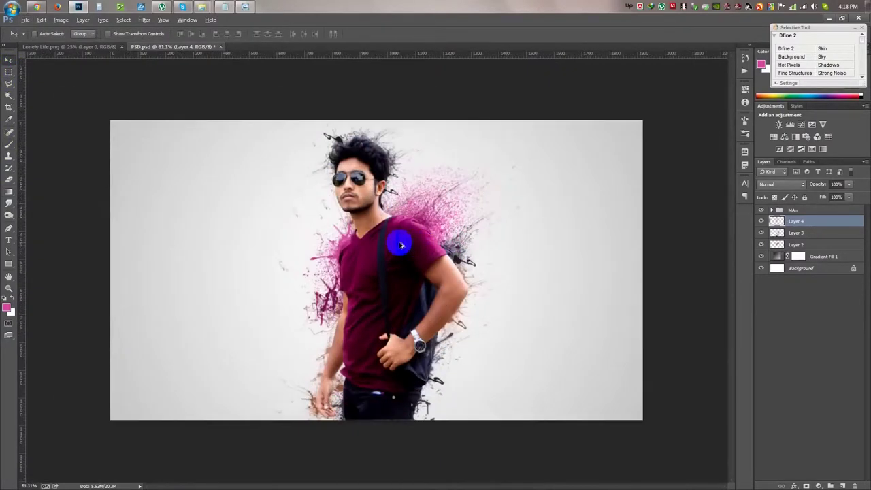
pyautogui.scroll(2, 399, 243)
pyautogui.scroll(1, 400, 241)
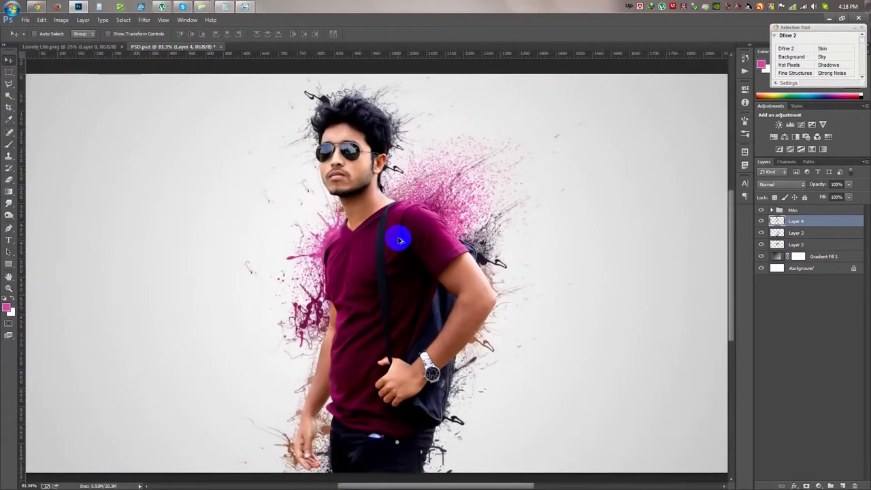
pyautogui.scroll(2, 399, 240)
pyautogui.click(816, 211)
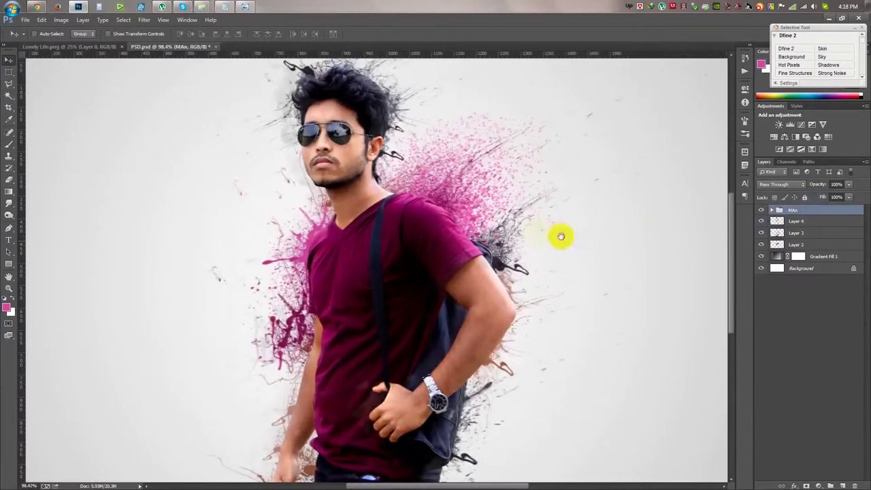
pyautogui.hscroll(3, 613, 258)
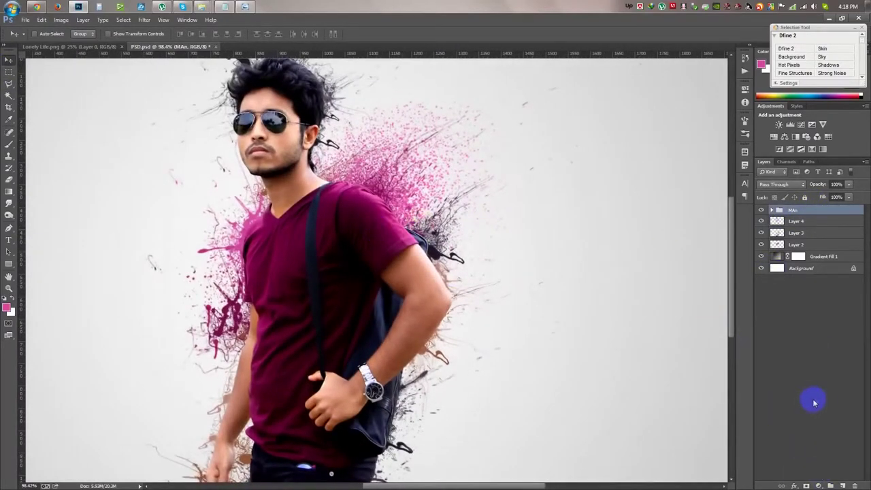
# Add a layer mask to the MAn group and set the splatter brush to 700 px
pyautogui.click(806, 487)
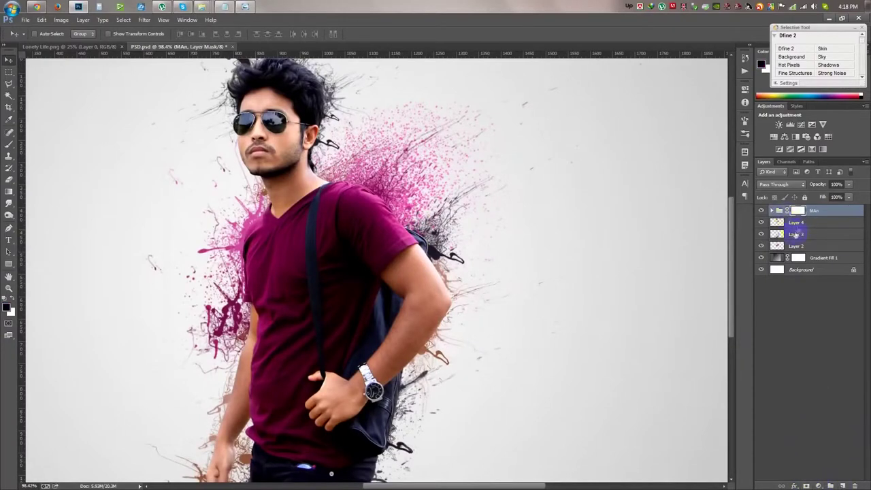
pyautogui.click(9, 144)
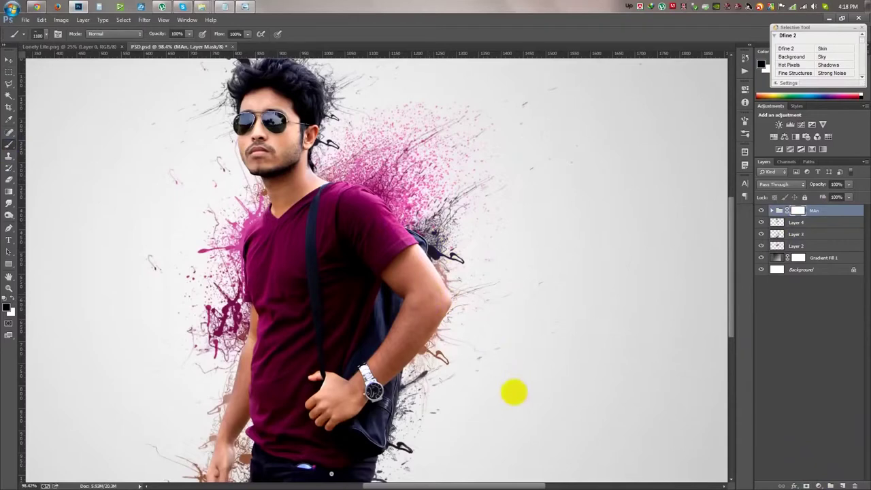
pyautogui.press('[')
pyautogui.press('[')
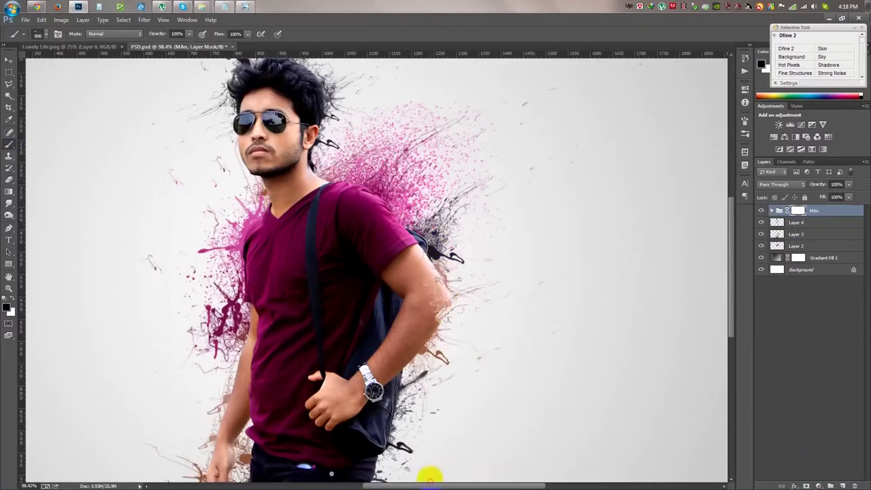
pyautogui.scroll(2, 394, 194)
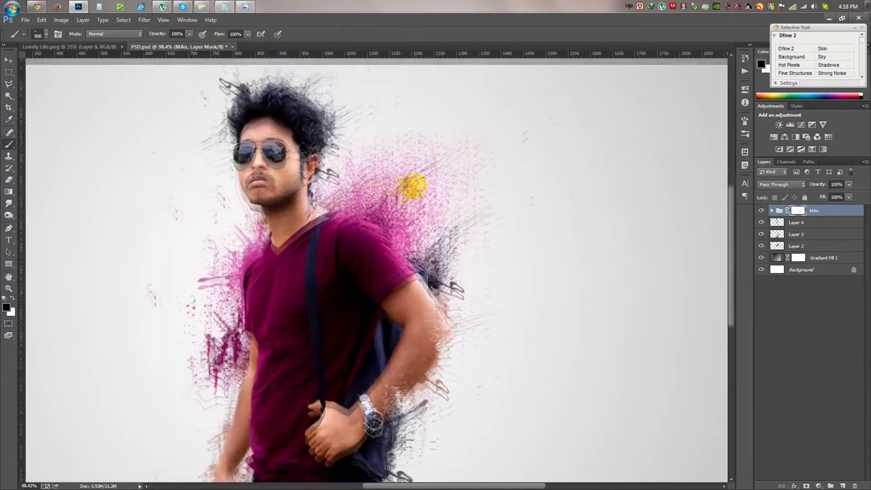
pyautogui.press('[')
pyautogui.press('[')
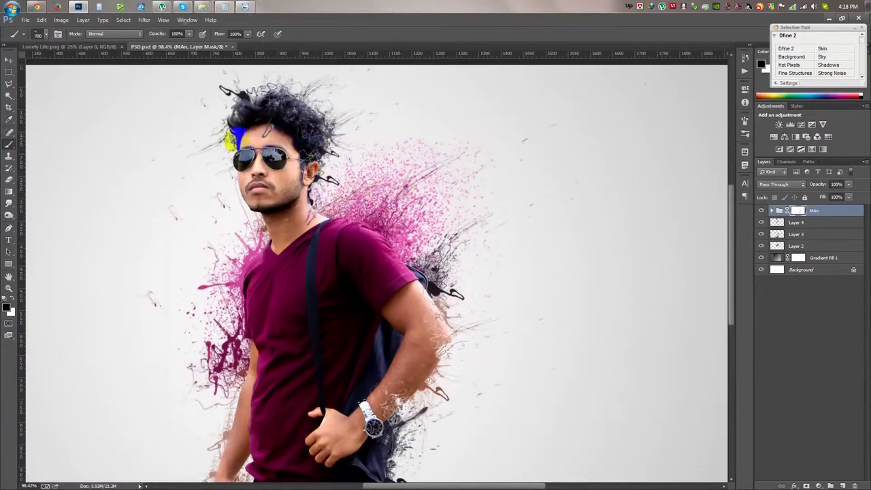
pyautogui.scroll(-2, 249, 204)
pyautogui.press(']')
pyautogui.press(']')
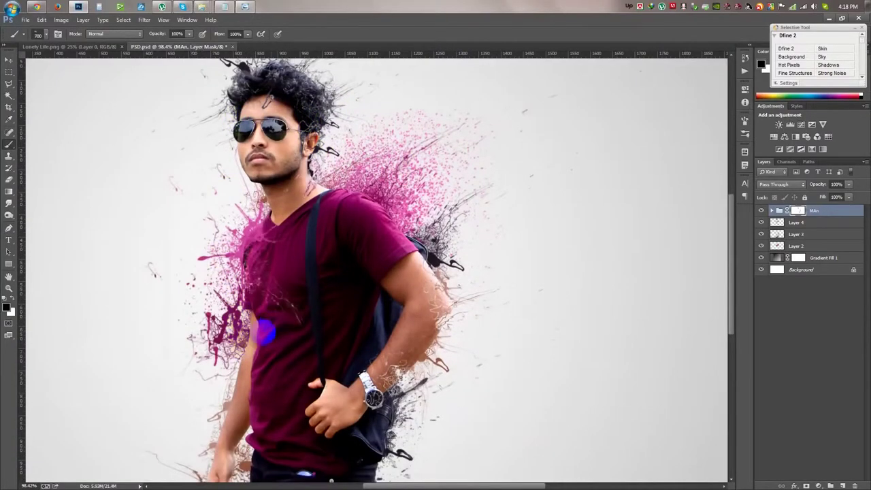
pyautogui.scroll(-3, 177, 354)
pyautogui.scroll(-2, 167, 367)
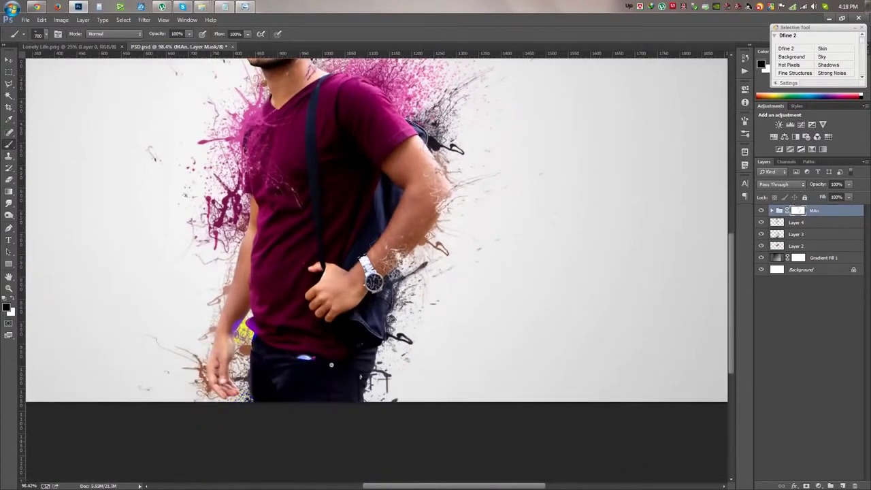
# Paint splatter into the mask near the jeans and up over the bag
pyautogui.click(409, 462)
pyautogui.click(371, 480)
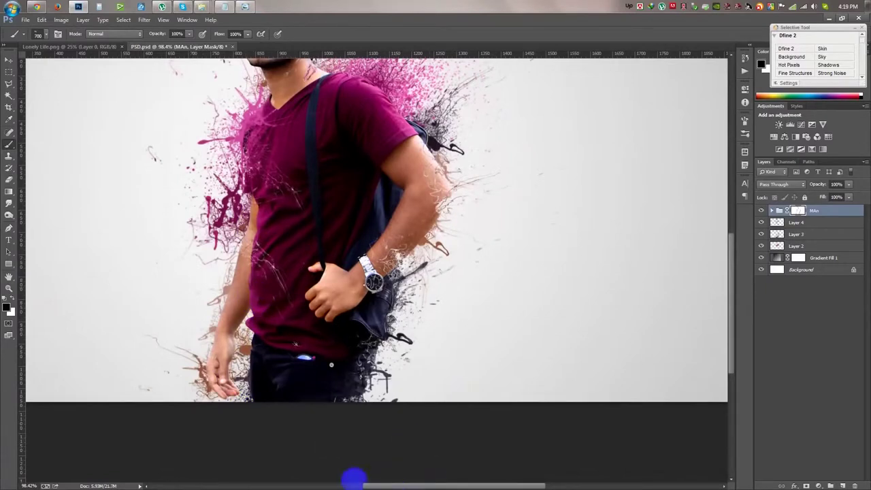
pyautogui.press(']')
pyautogui.press(']')
pyautogui.moveTo(374, 390); pyautogui.dragTo(409, 265)
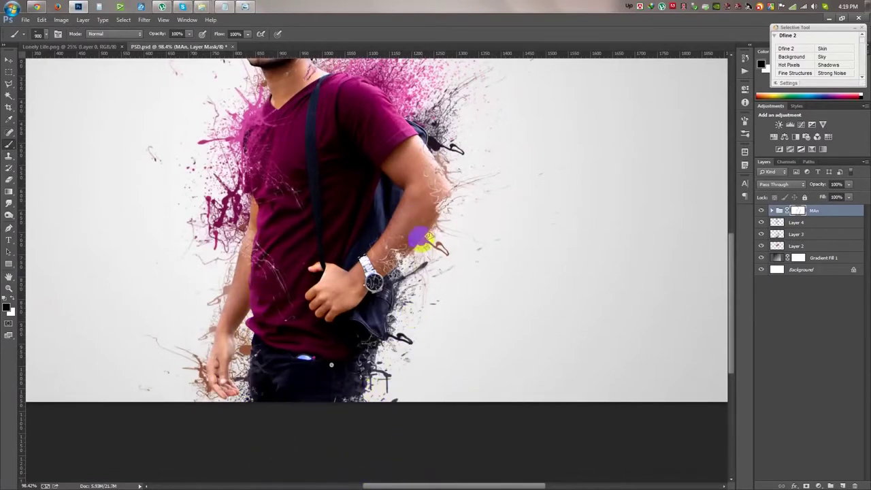
pyautogui.rightClick(427, 289)
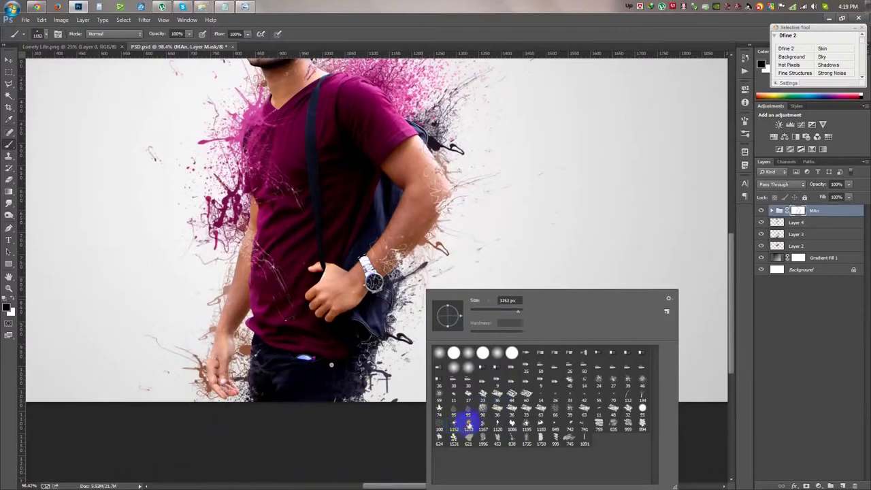
pyautogui.moveTo(454, 143); pyautogui.dragTo(453, 223)
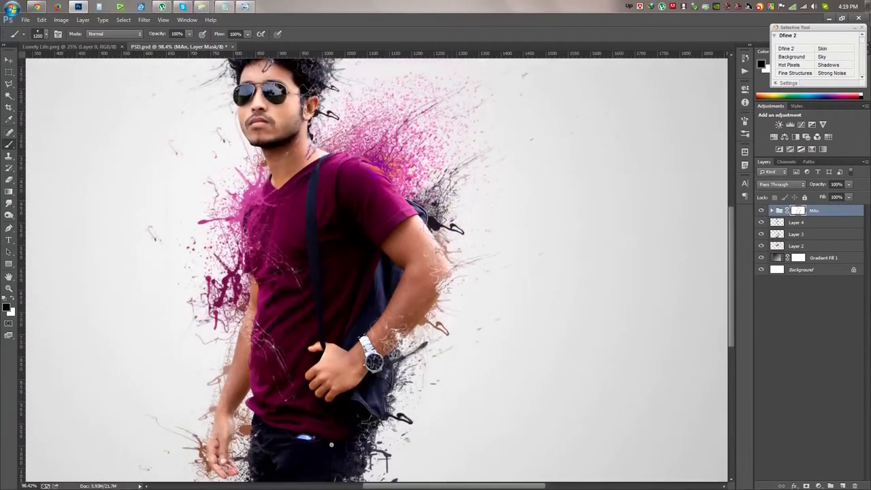
pyautogui.click(385, 447)
pyautogui.scroll(-3, 510, 340)
pyautogui.scroll(-3, 510, 337)
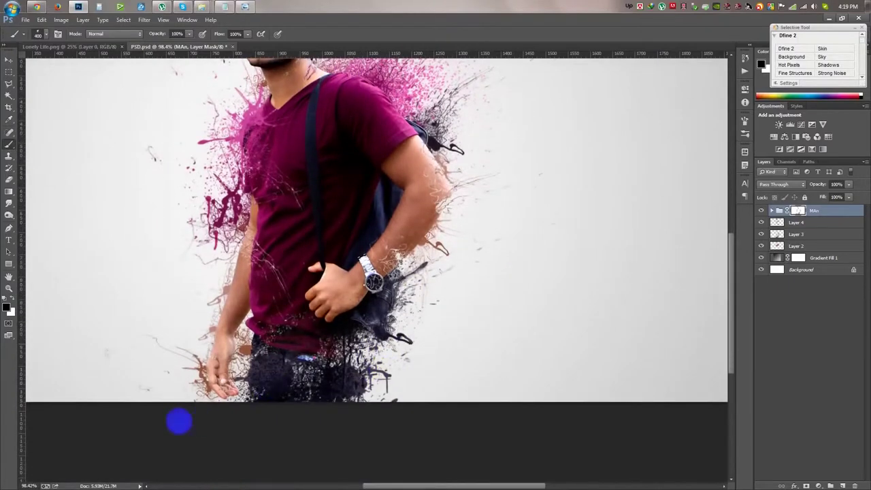
# Disperse the man's lower arm and hand into splatter on the mask
pyautogui.moveTo(233, 360); pyautogui.dragTo(79, 385)
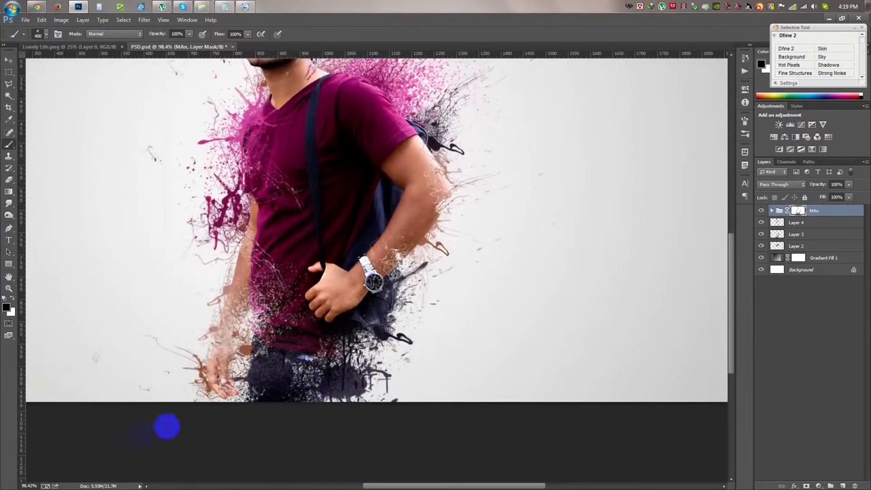
pyautogui.click(225, 257)
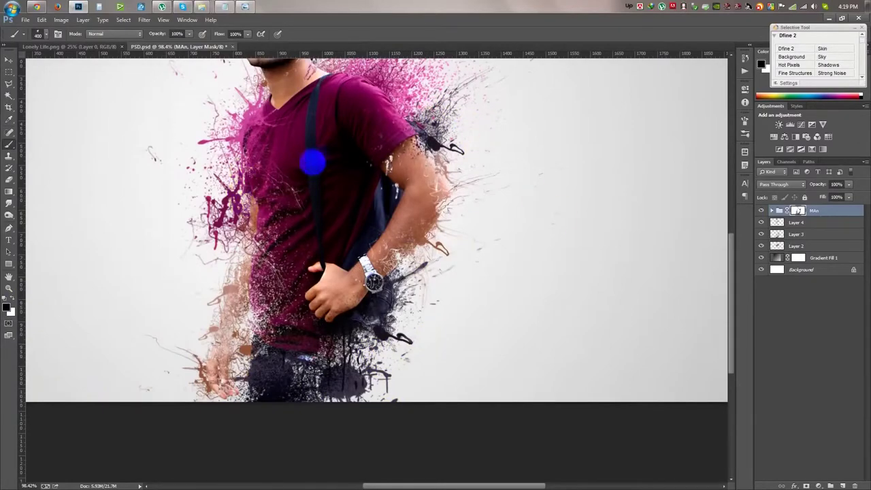
pyautogui.scroll(5, 500, 120)
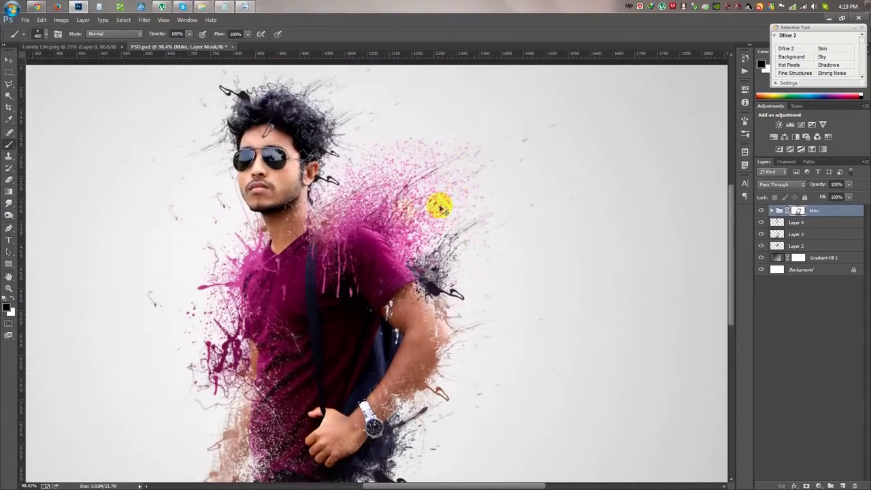
pyautogui.scroll(-1, 463, 200)
pyautogui.scroll(-1, 456, 211)
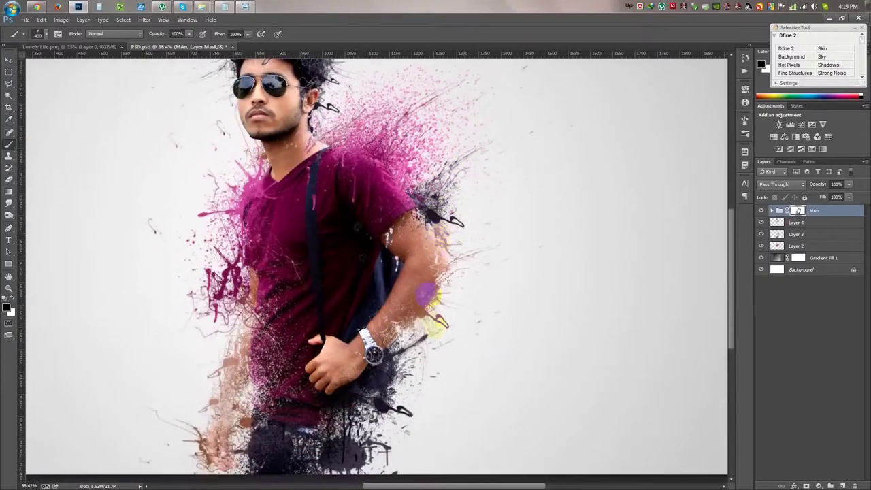
# Switch to a different splatter brush and paint dispersion across the jeans
pyautogui.rightClick(486, 252)
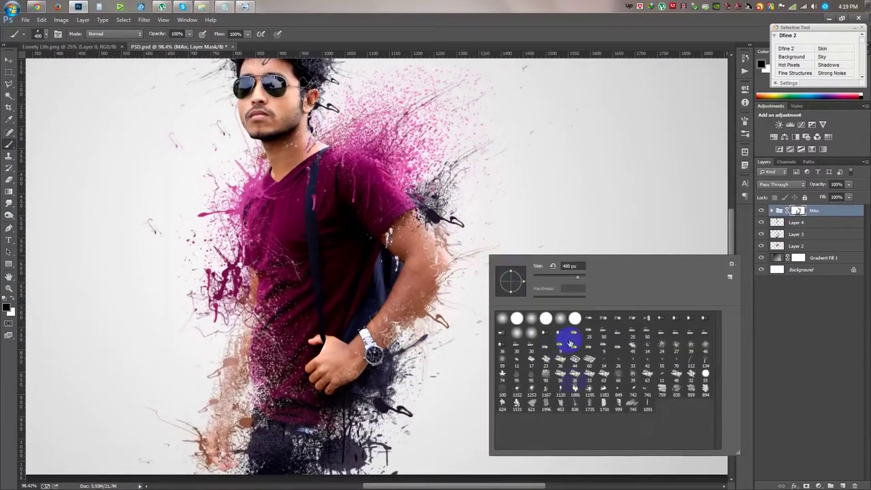
pyautogui.click(562, 410)
pyautogui.click(326, 284)
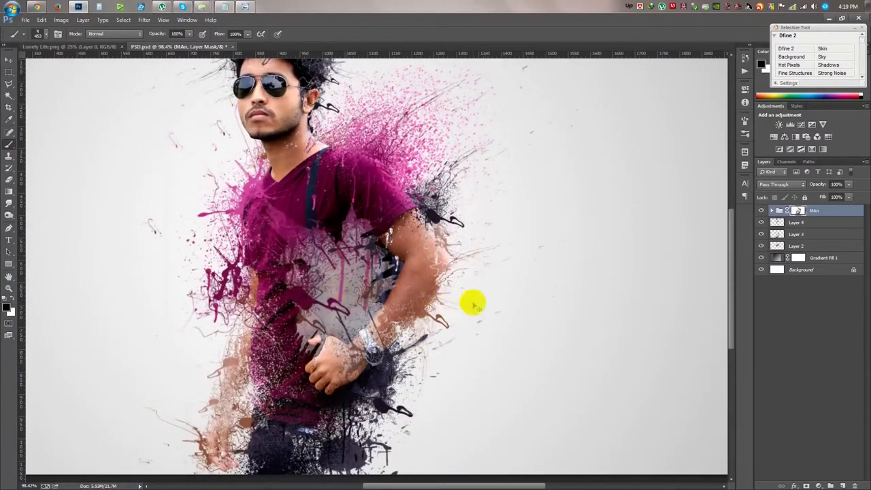
pyautogui.hotkey('ctrl', '-')
pyautogui.hotkey('ctrl', '-')
pyautogui.hotkey('ctrl', '0')
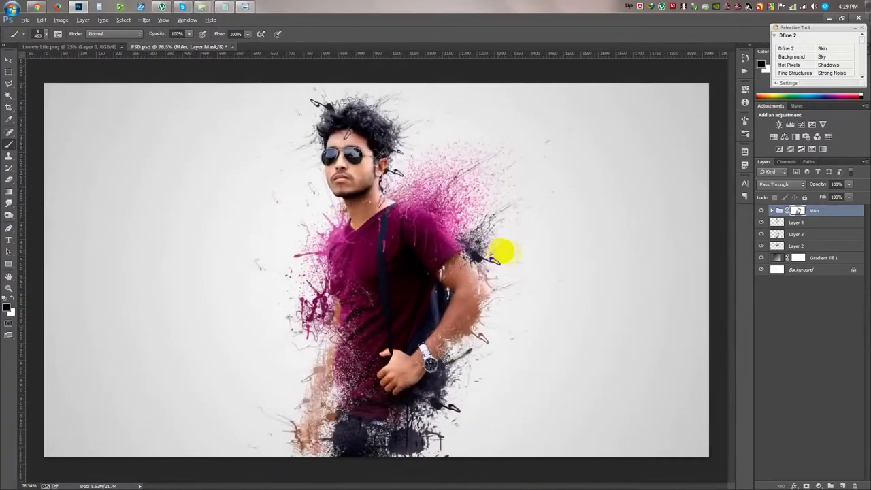
pyautogui.moveTo(412, 436); pyautogui.dragTo(363, 449)
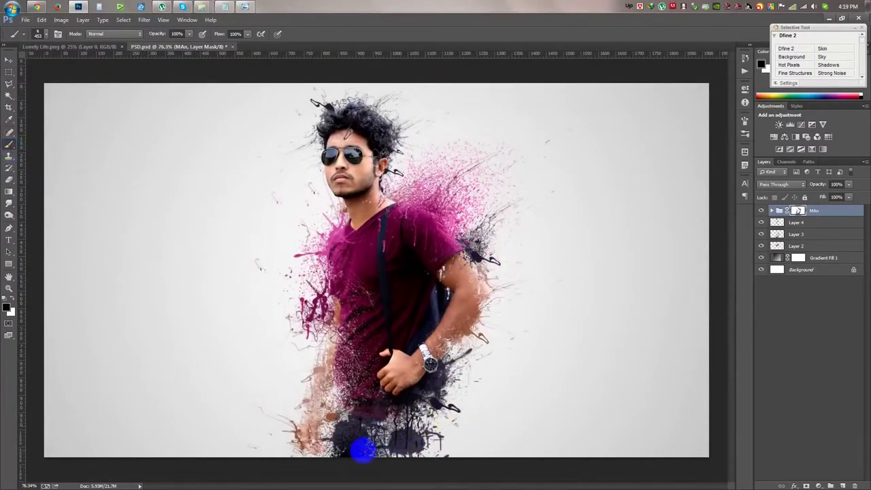
pyautogui.moveTo(334, 415)
pyautogui.mouseDown()
pyautogui.moveTo(372, 427)
pyautogui.moveTo(347, 411)
pyautogui.mouseUp()
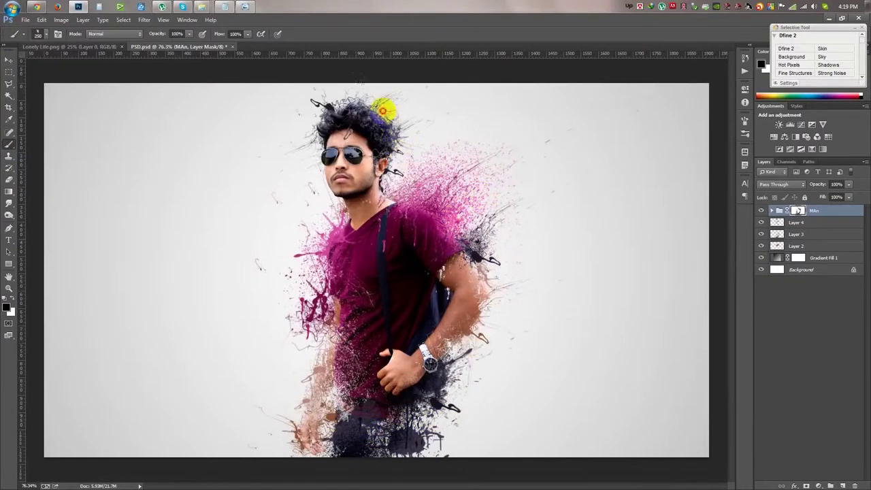
pyautogui.scroll(1, 383, 110)
pyautogui.scroll(1, 414, 130)
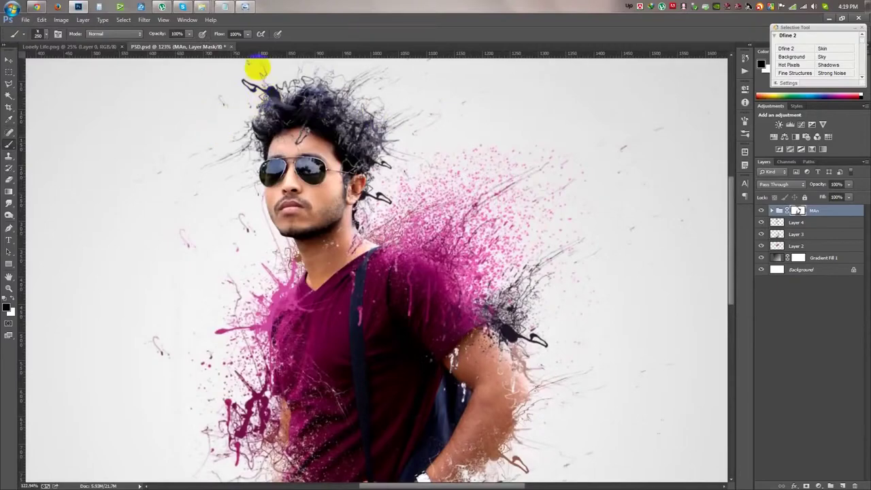
pyautogui.moveTo(299, 75)
pyautogui.mouseDown()
pyautogui.moveTo(300, 111)
pyautogui.moveTo(280, 85)
pyautogui.mouseUp()
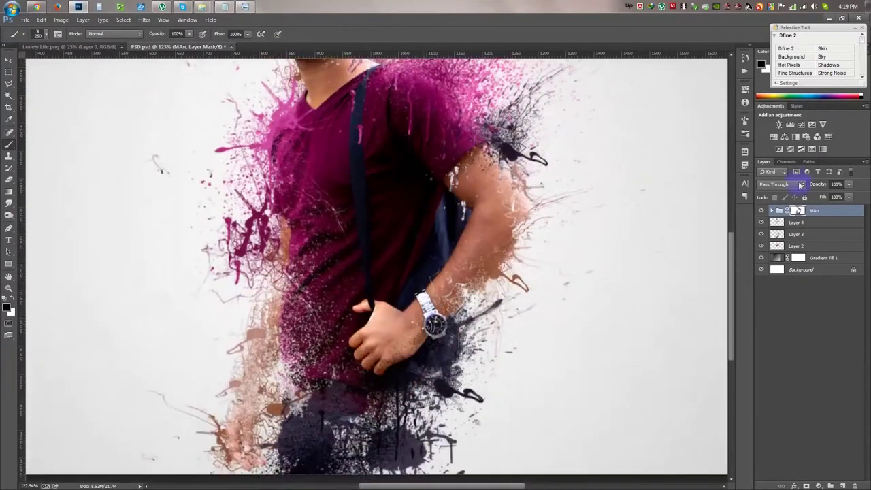
# Merge splatter Layers 2, 3 and 4 into Layer 4
pyautogui.click(820, 224)
pyautogui.keyDown('shift'); pyautogui.click(816, 246); pyautogui.keyUp('shift')
pyautogui.hotkey('ctrl', 'e')
pyautogui.scroll(-1, 456, 229)
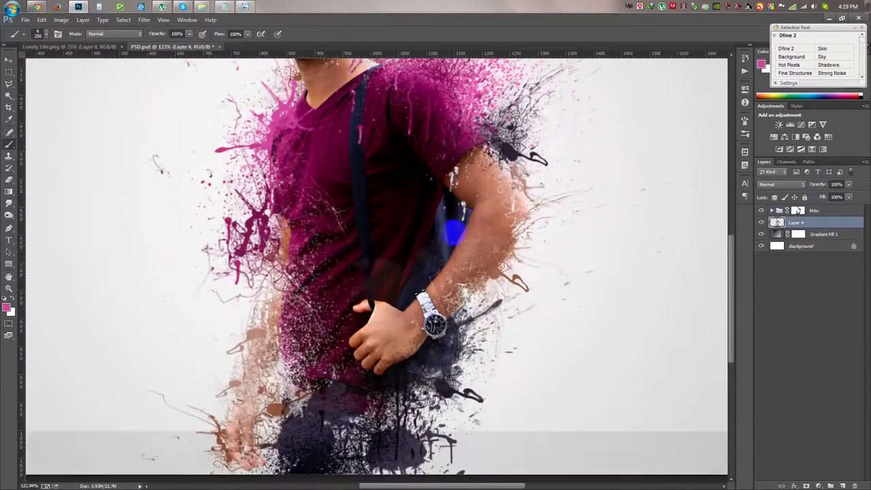
pyautogui.scroll(-2, 429, 276)
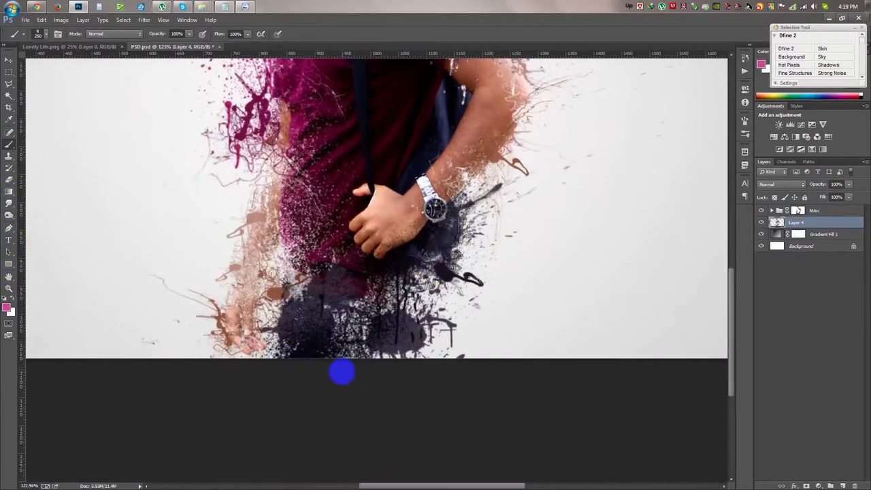
pyautogui.moveTo(339, 361); pyautogui.dragTo(306, 403)
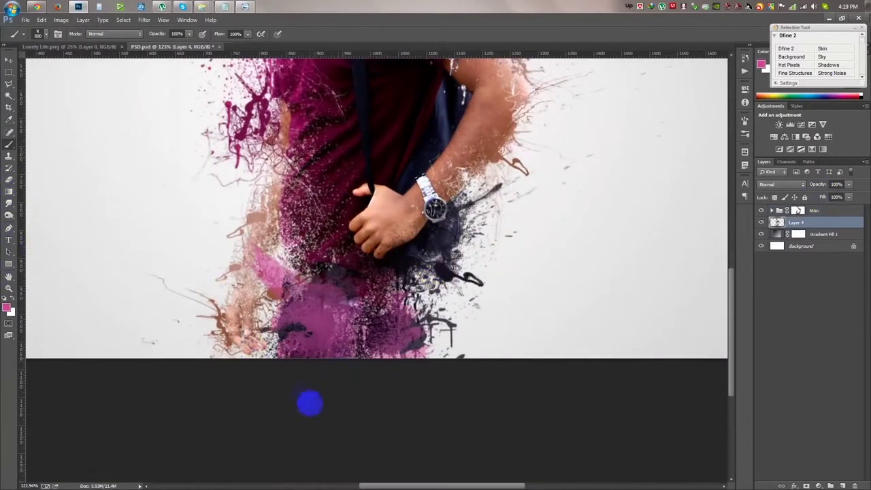
# Erase part of the dark ink blob at the bottom, undoing the last stroke
pyautogui.click(8, 179)
pyautogui.rightClick(200, 175)
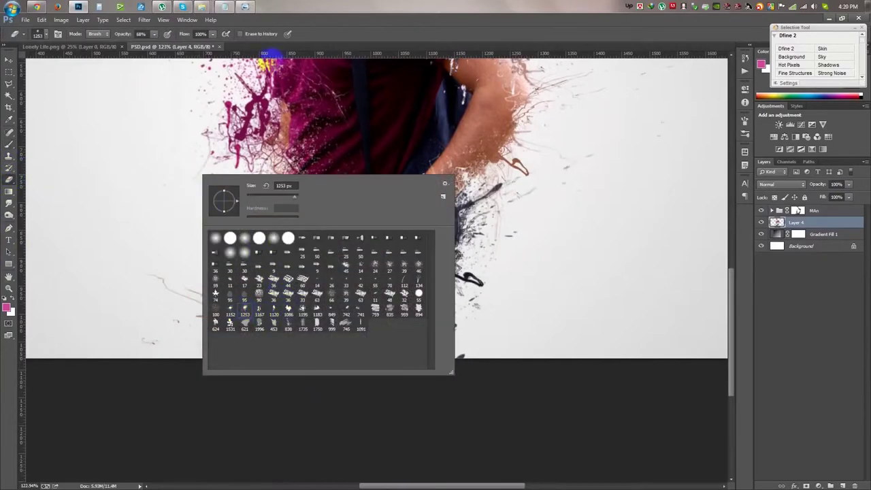
pyautogui.moveTo(408, 322); pyautogui.dragTo(301, 393)
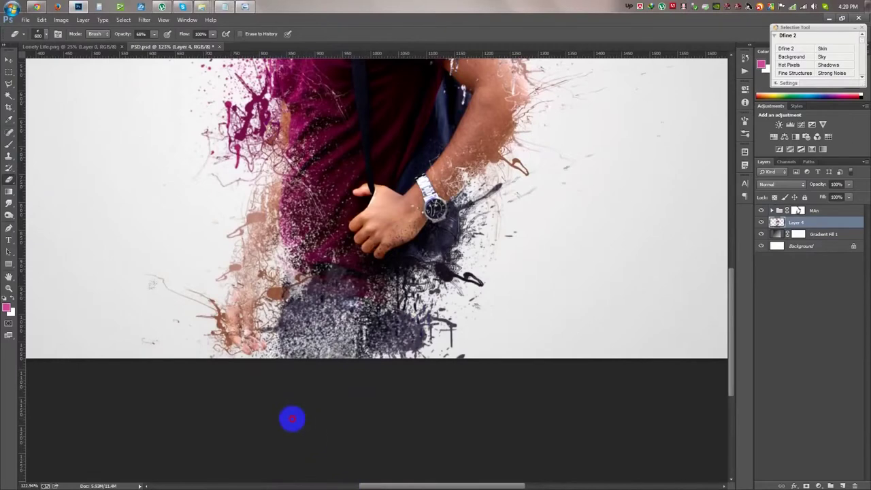
pyautogui.moveTo(307, 395); pyautogui.dragTo(356, 418)
pyautogui.rightClick(531, 286)
pyautogui.moveTo(418, 302); pyautogui.dragTo(356, 301)
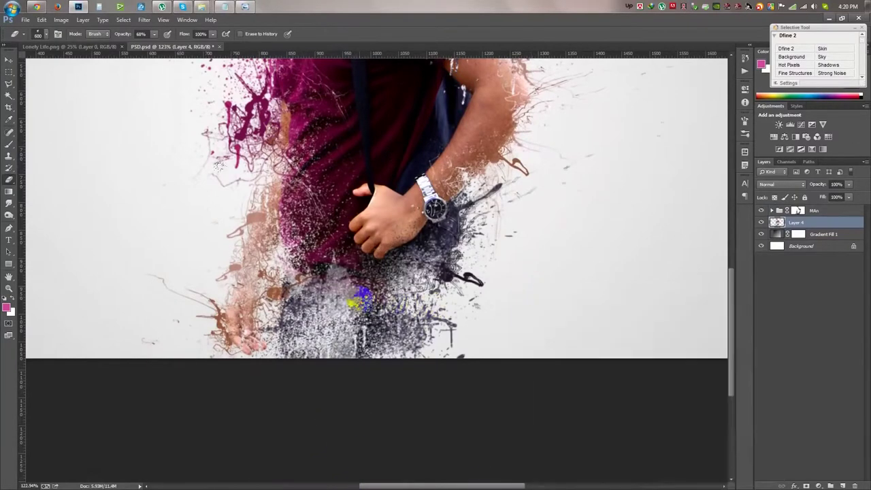
pyautogui.hotkey('ctrl', 'alt', 'z')
pyautogui.hotkey('ctrl', 'alt', 'z')
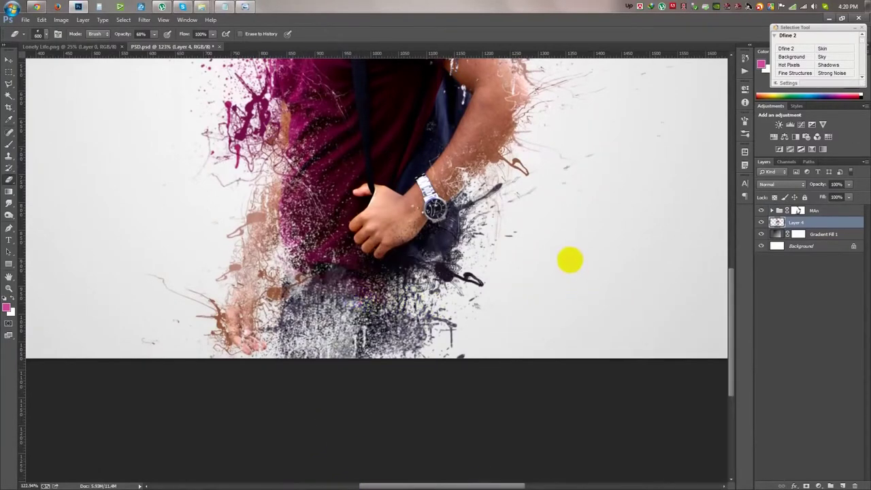
# Set the eraser brush size to 500 px
pyautogui.rightClick(569, 239)
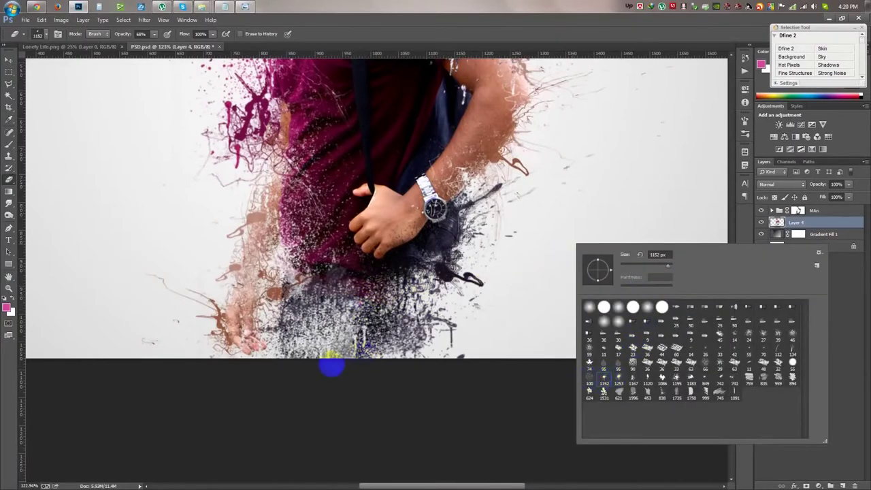
pyautogui.press('Escape')
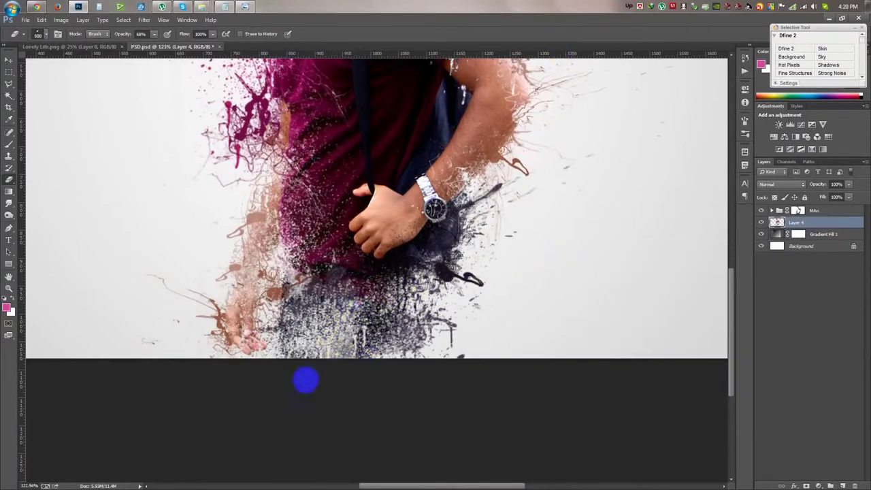
pyautogui.scroll(-5, 538, 365)
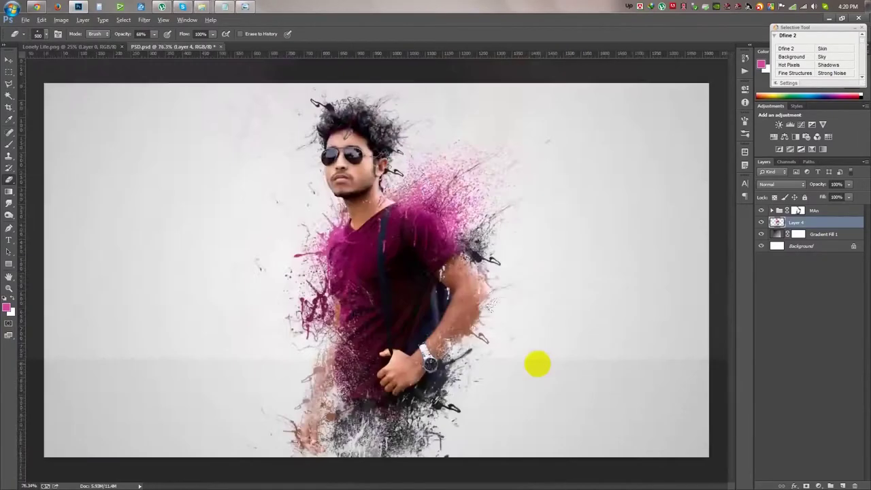
pyautogui.scroll(5, 365, 156)
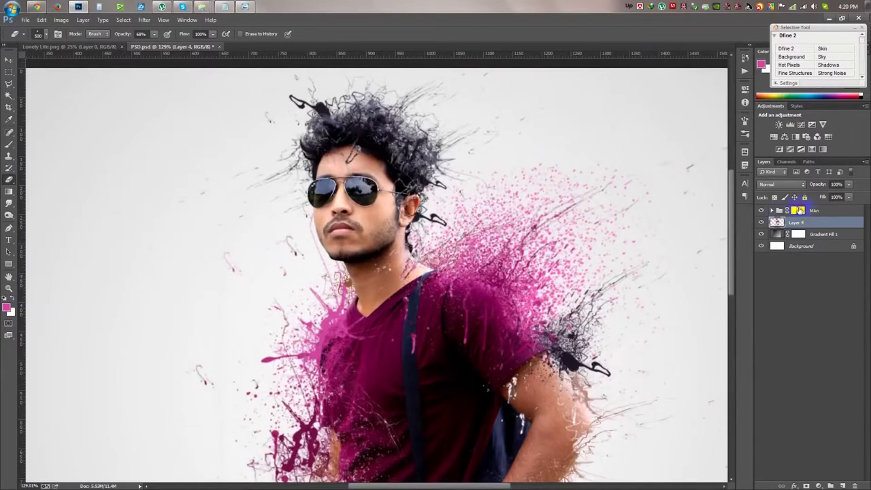
# Target the MAn group's mask and choose a 300 px splatter brush preset
pyautogui.click(798, 210)
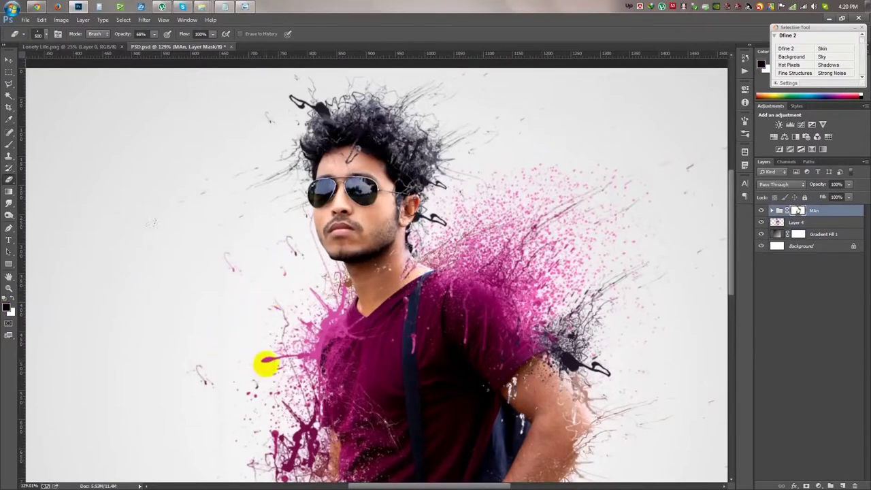
pyautogui.press('[')
pyautogui.press('[')
pyautogui.press('[')
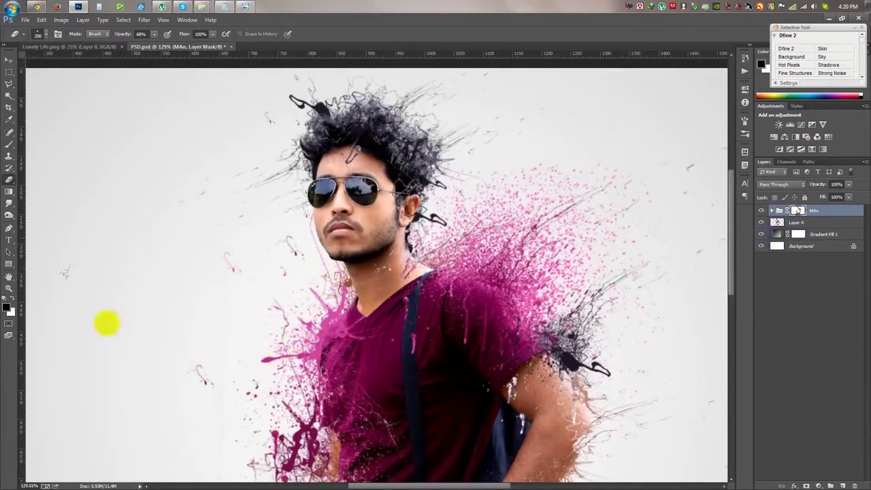
pyautogui.press('b')
pyautogui.rightClick(278, 252)
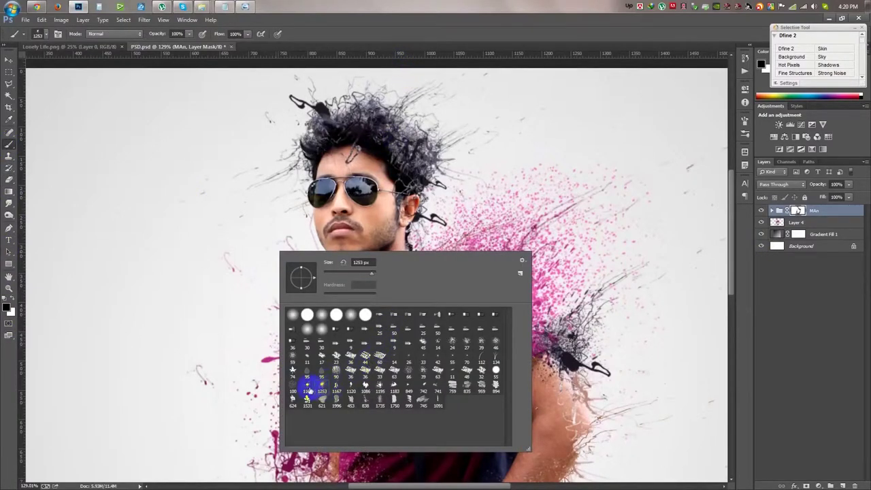
pyautogui.click(394, 386)
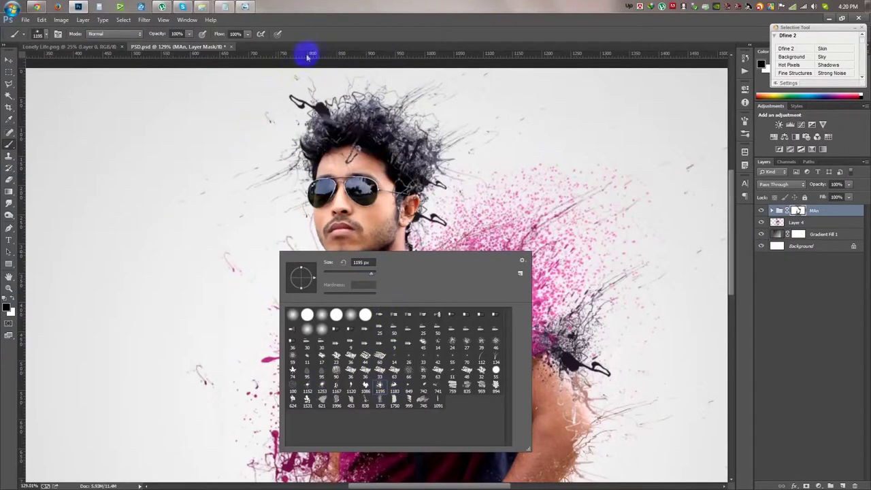
pyautogui.click(335, 49)
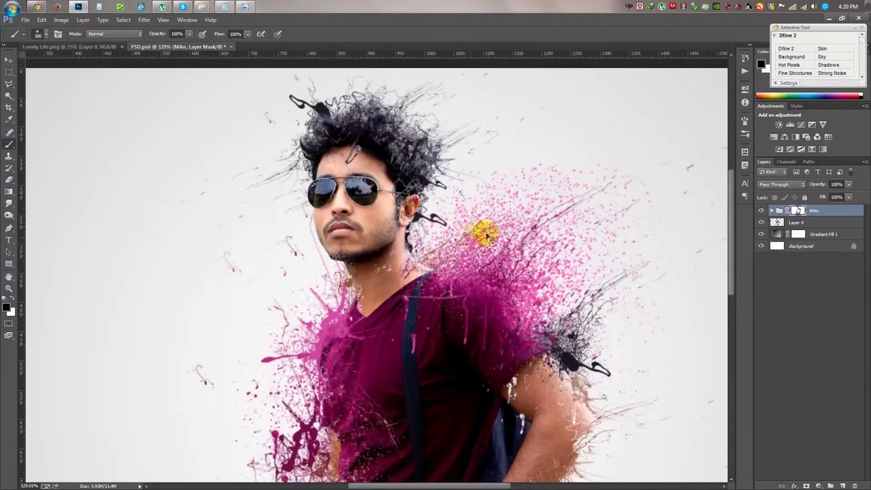
pyautogui.rightClick(279, 243)
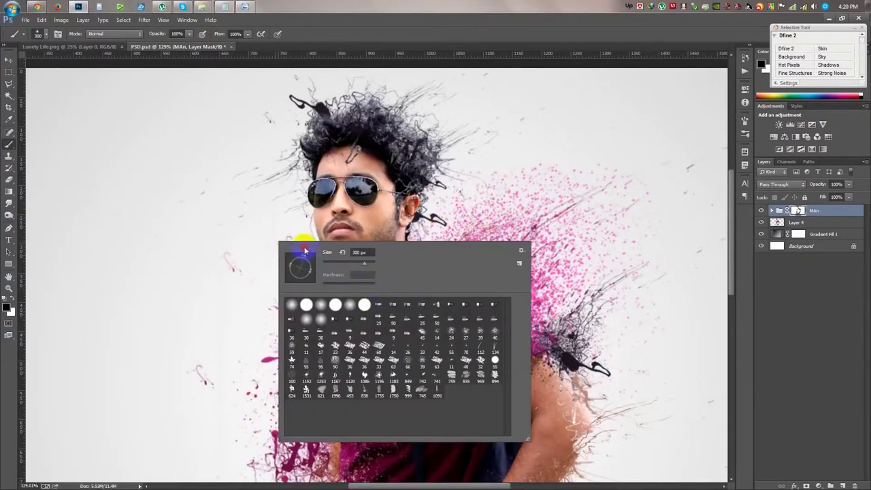
pyautogui.click(354, 26)
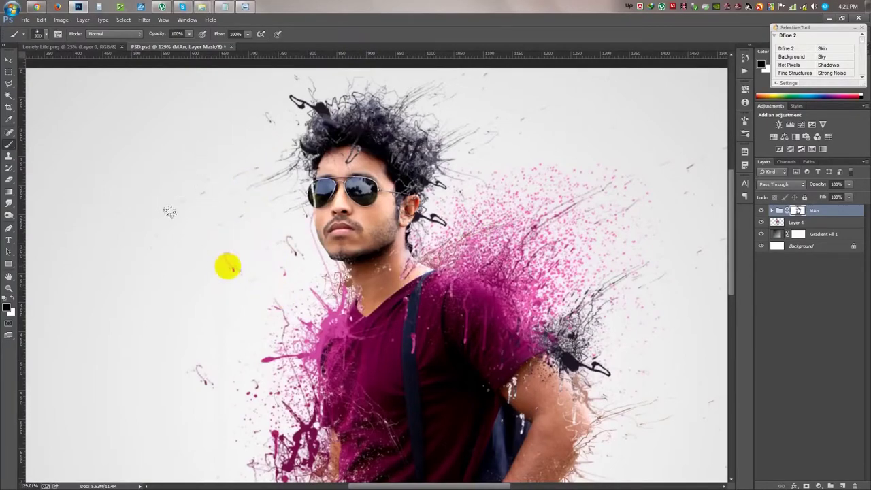
pyautogui.scroll(-3, 205, 245)
pyautogui.scroll(2, 402, 301)
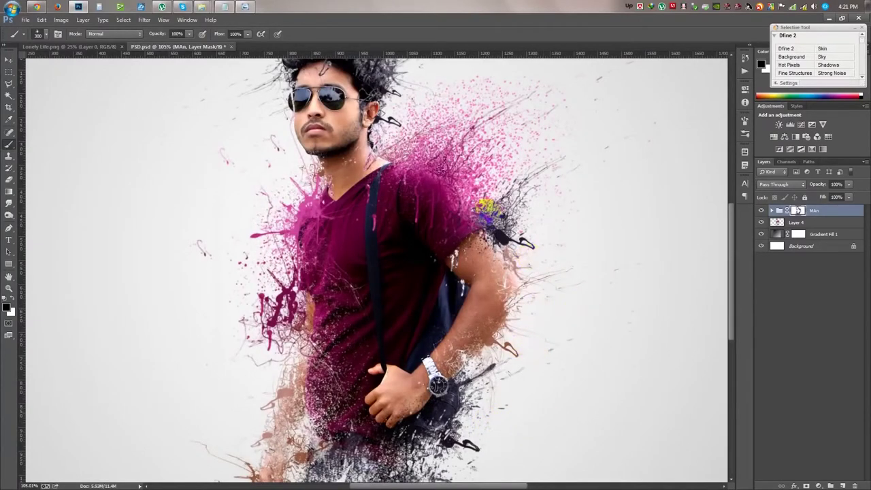
# Paint splatter into the mask across the shoulder, forearm and chest
pyautogui.moveTo(535, 327); pyautogui.dragTo(504, 337)
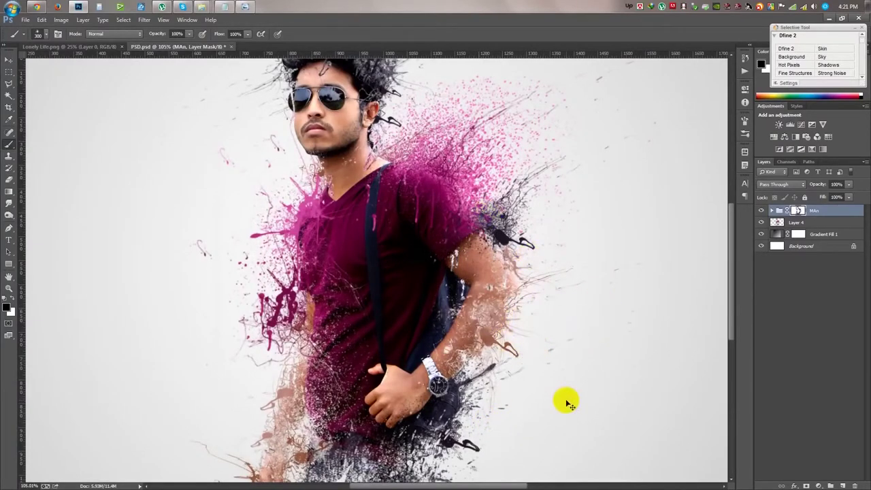
pyautogui.moveTo(424, 315); pyautogui.dragTo(340, 403)
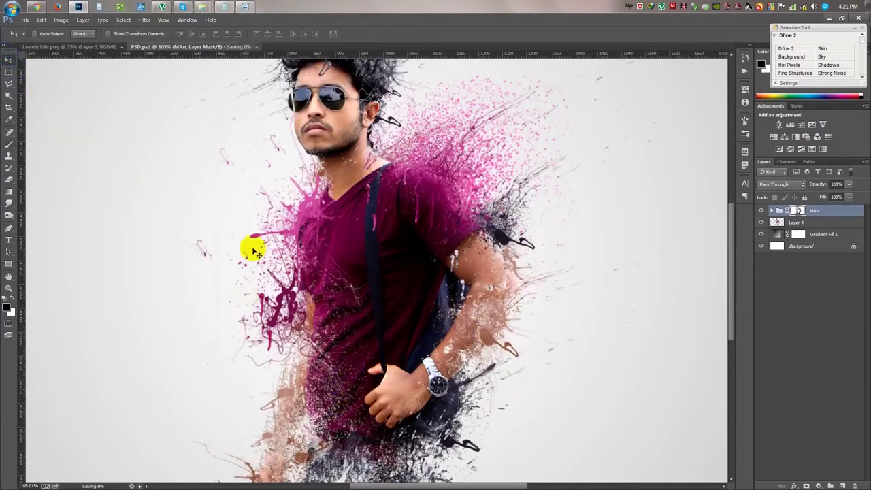
pyautogui.scroll(-3, 253, 249)
pyautogui.scroll(1, 306, 267)
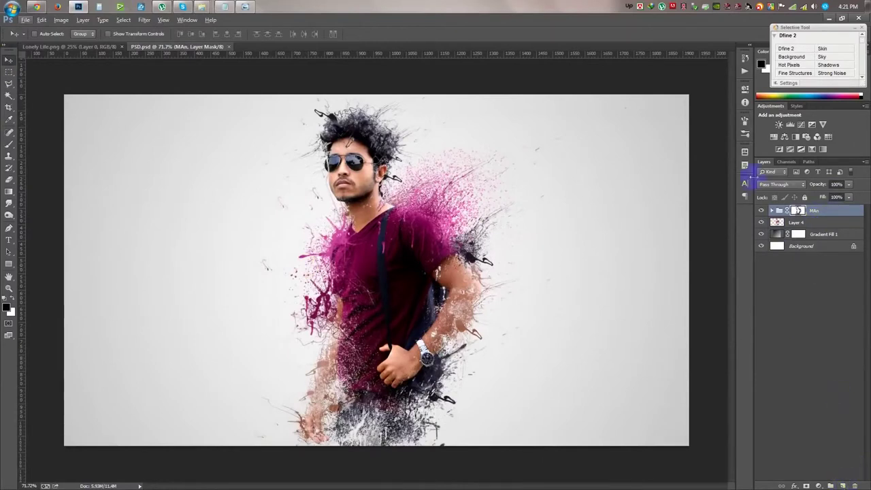
# Stamp visible layers into a new layer and apply Nik Color Efex Pro 4 Cross Processing
pyautogui.hotkey('ctrl', 'alt', 'shift', 'e')
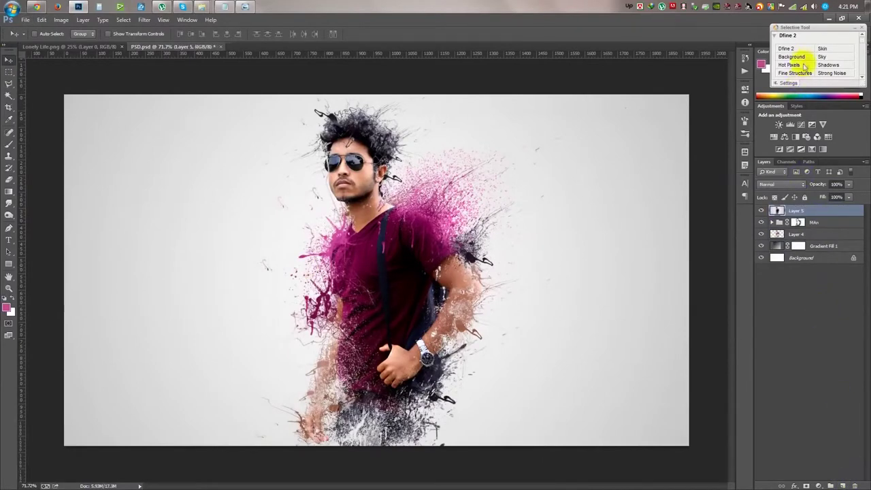
pyautogui.click(123, 20)
pyautogui.moveTo(144, 20)
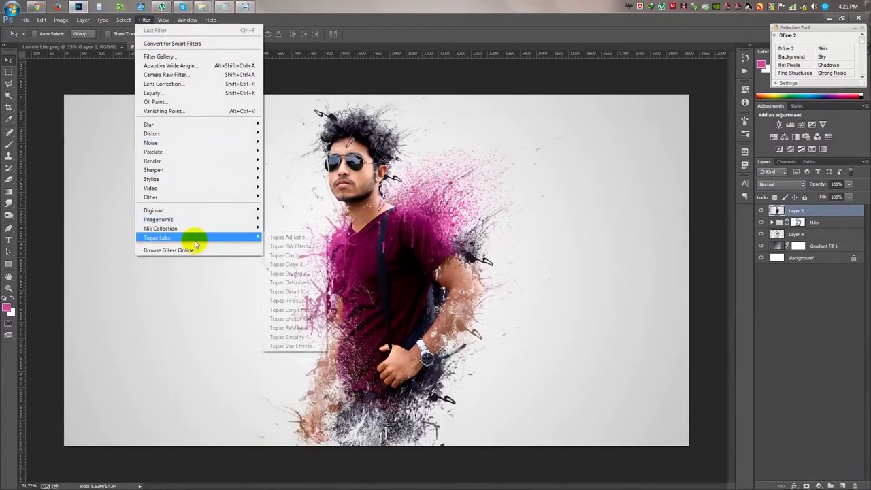
pyautogui.moveTo(161, 228)
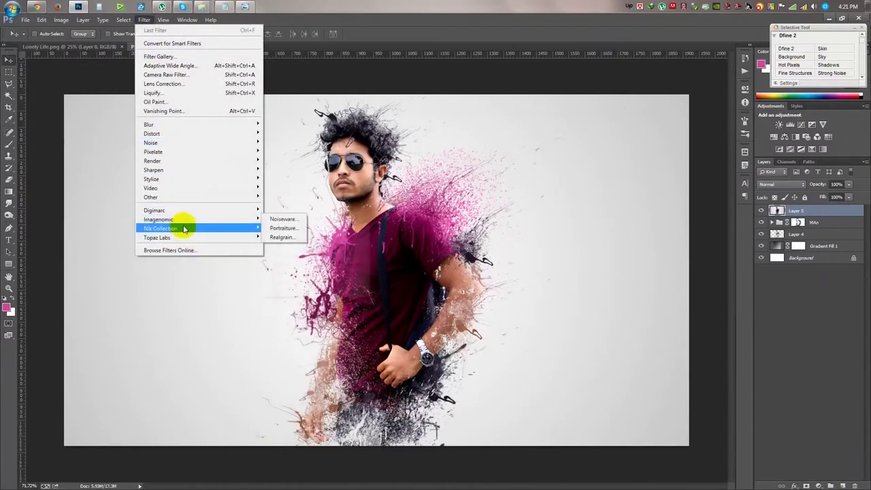
pyautogui.click(305, 237)
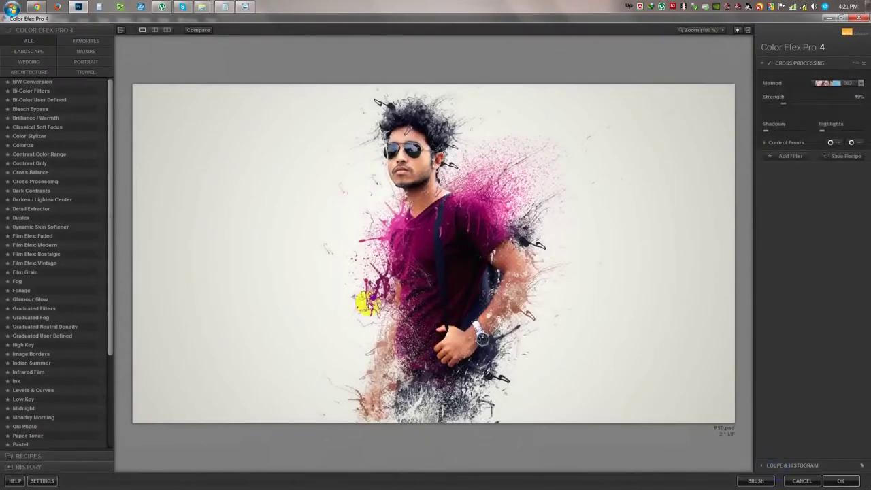
pyautogui.click(841, 481)
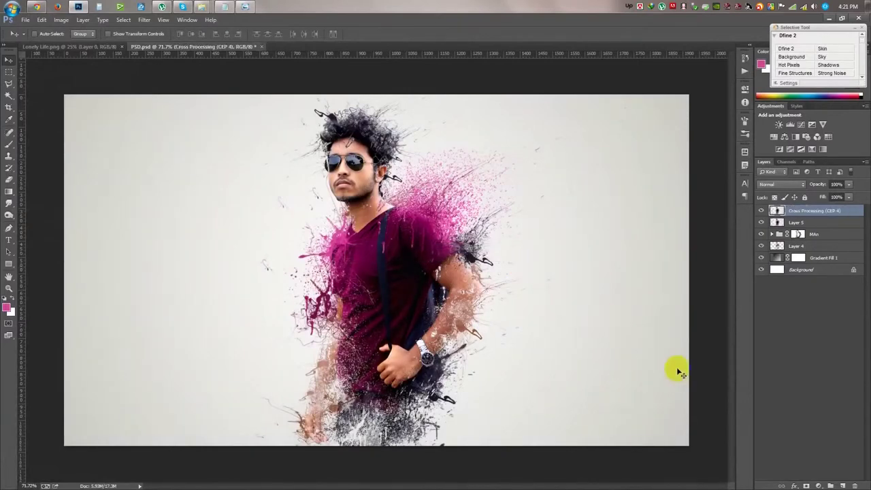
pyautogui.click(816, 485)
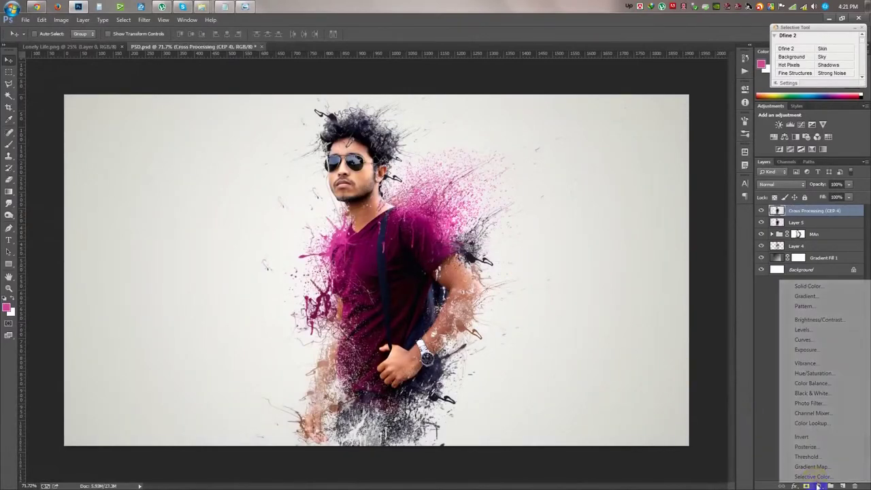
pyautogui.click(807, 393)
pyautogui.click(780, 184)
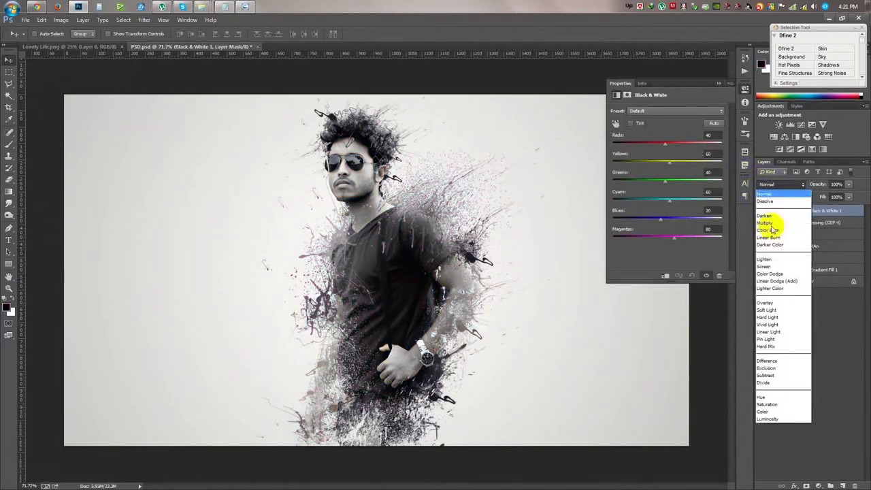
pyautogui.click(772, 304)
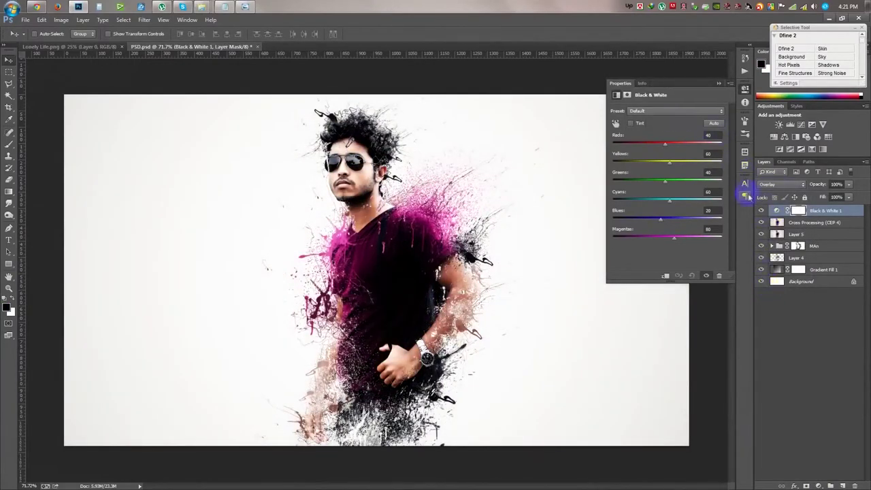
pyautogui.scroll(-1, 776, 185)
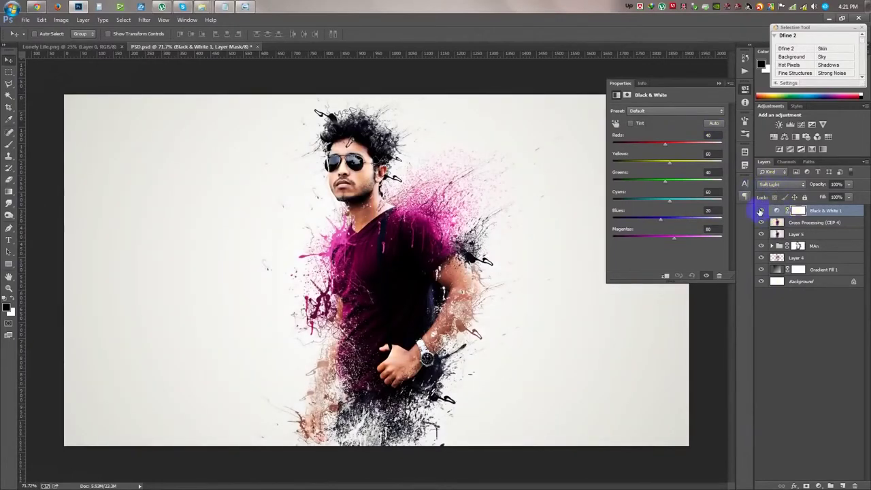
pyautogui.click(761, 211)
pyautogui.click(761, 212)
pyautogui.click(761, 212)
pyautogui.click(761, 212)
pyautogui.click(761, 212)
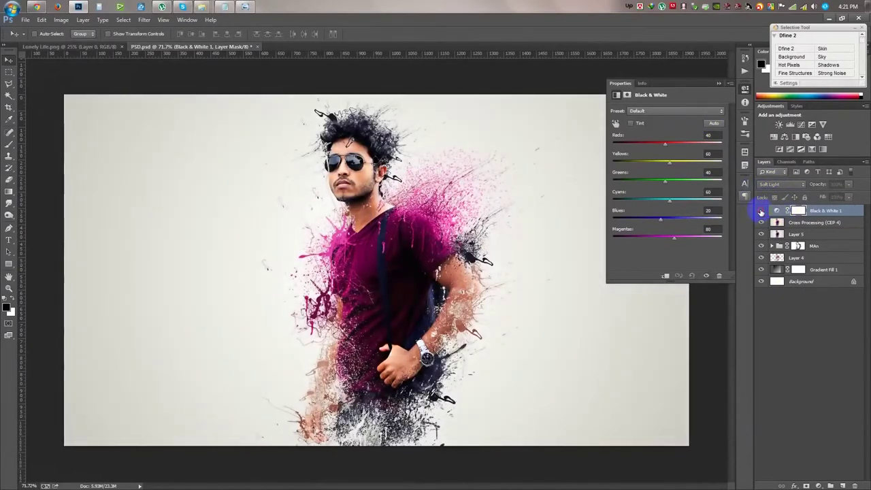
pyautogui.press('Delete')
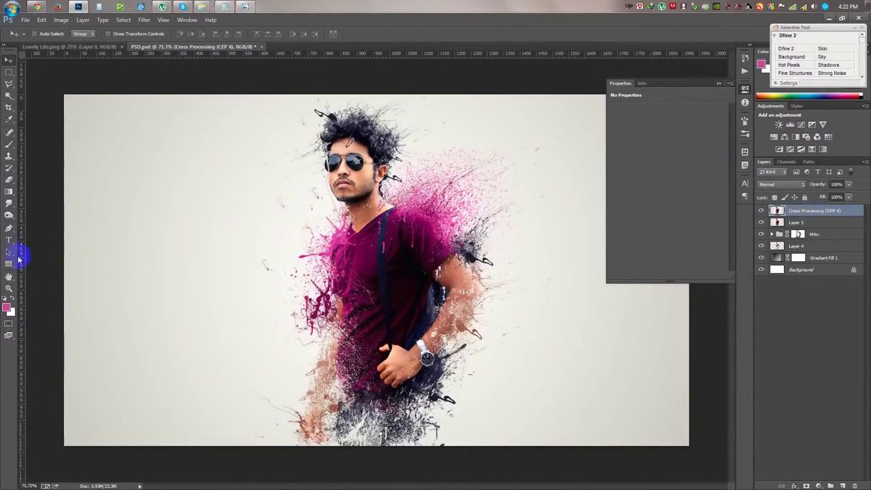
# Start a black text layer left of the man in Sweetly Broken and type the title
pyautogui.click(9, 240)
pyautogui.click(4, 298)
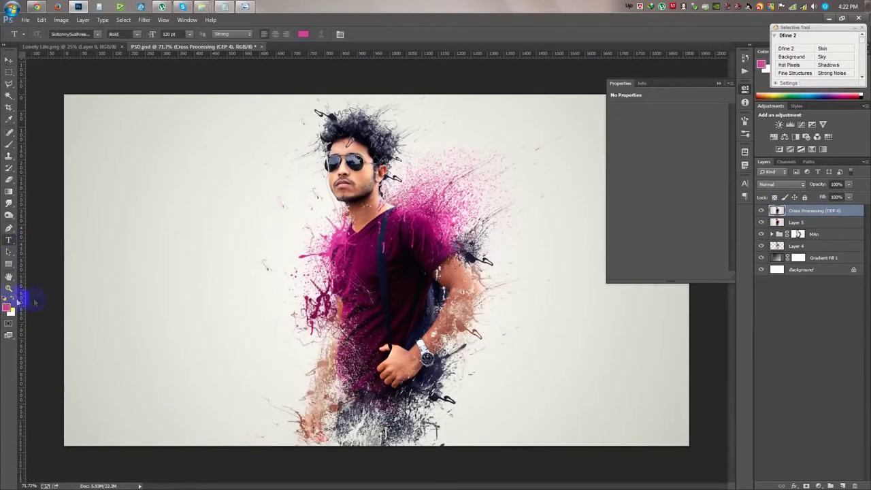
pyautogui.click(110, 291)
pyautogui.write('রহশ')
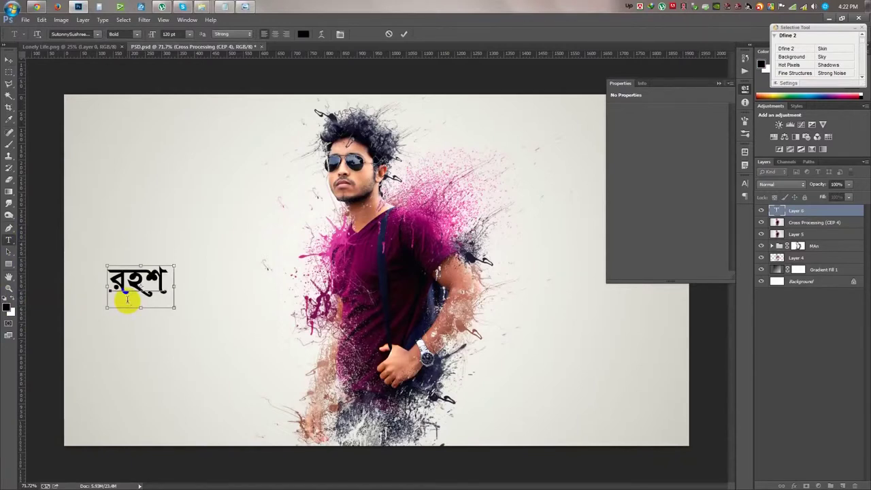
pyautogui.press('BackSpace')
pyautogui.press('BackSpace')
pyautogui.press('BackSpace')
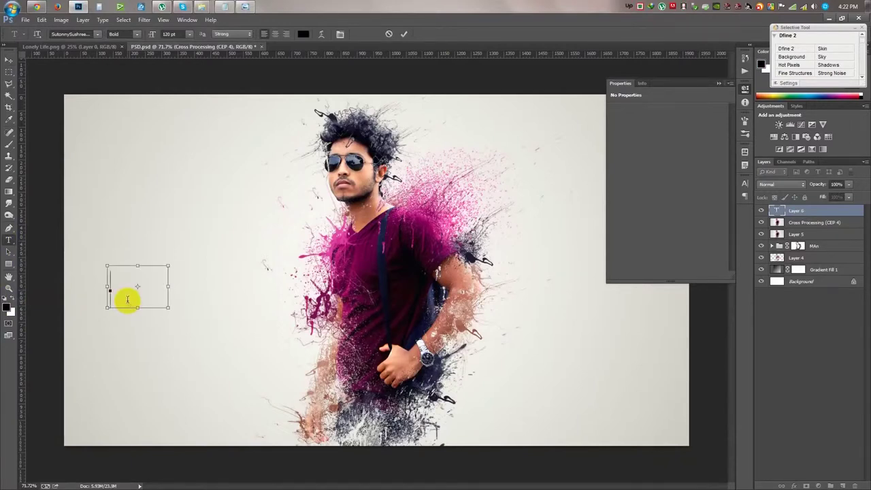
pyautogui.write('হসত')
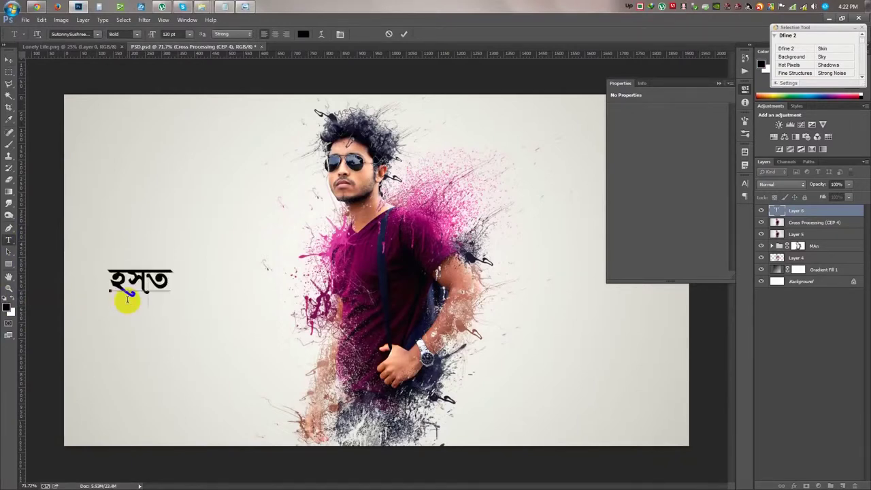
pyautogui.press('BackSpace')
pyautogui.press('BackSpace')
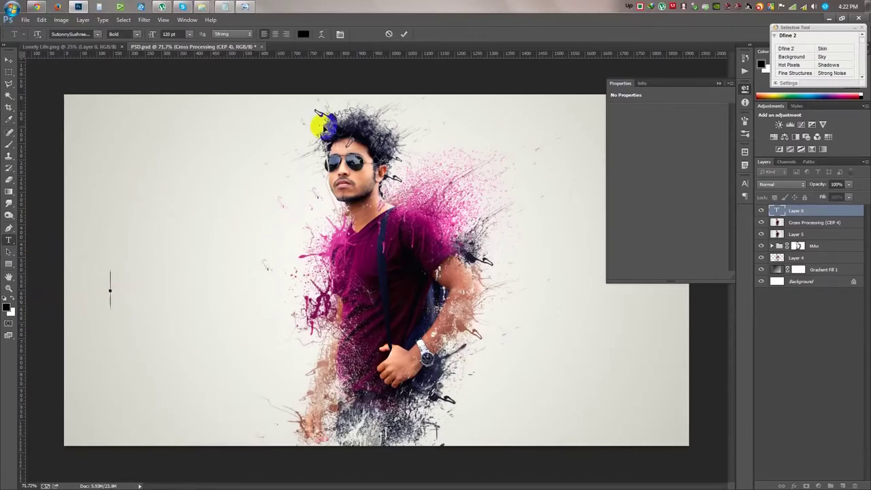
pyautogui.click(100, 36)
pyautogui.click(204, 128)
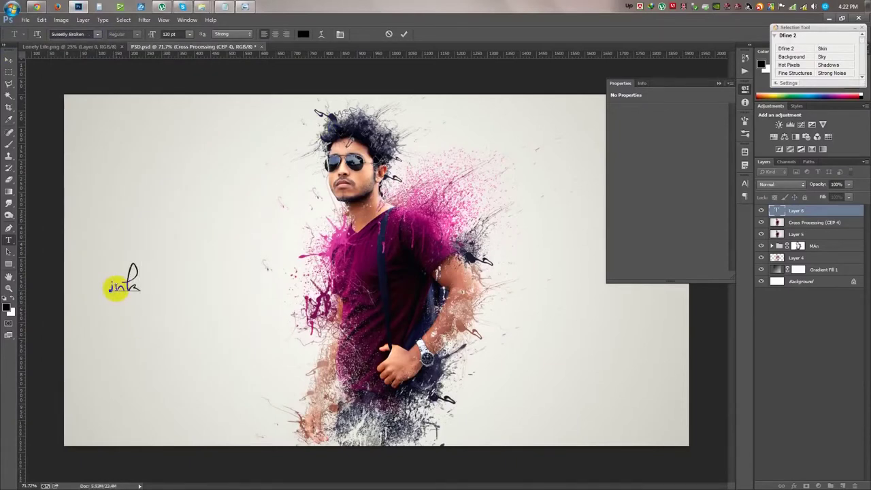
pyautogui.write(' Effect')
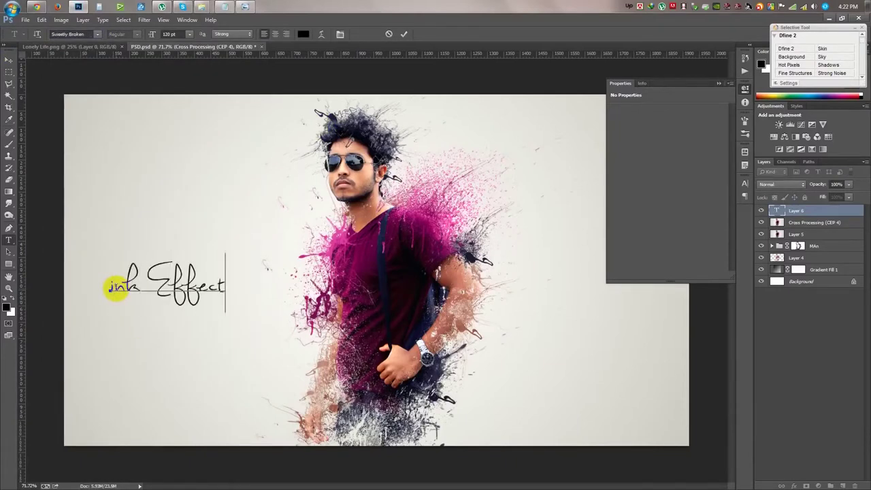
# Shrink the 'ink Effect' title to 68 pt and move it up beside the man's shoulders
pyautogui.moveTo(116, 288); pyautogui.dragTo(179, 306)
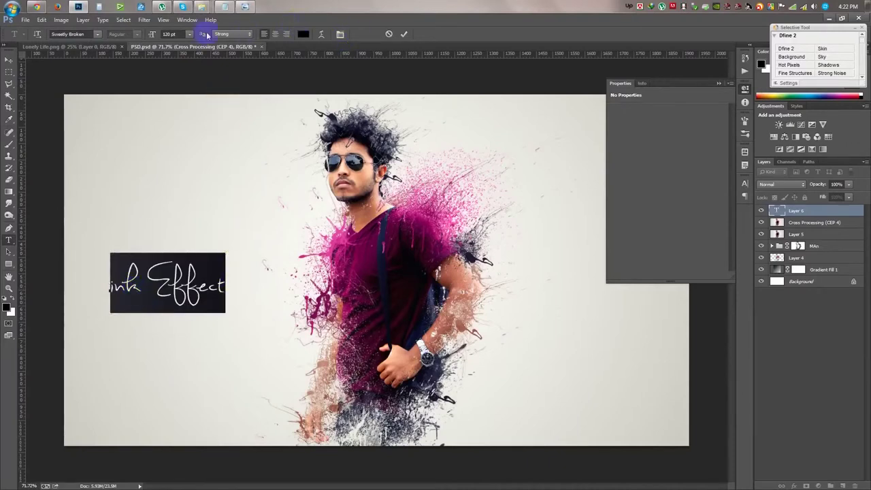
pyautogui.moveTo(144, 39); pyautogui.dragTo(343, 351)
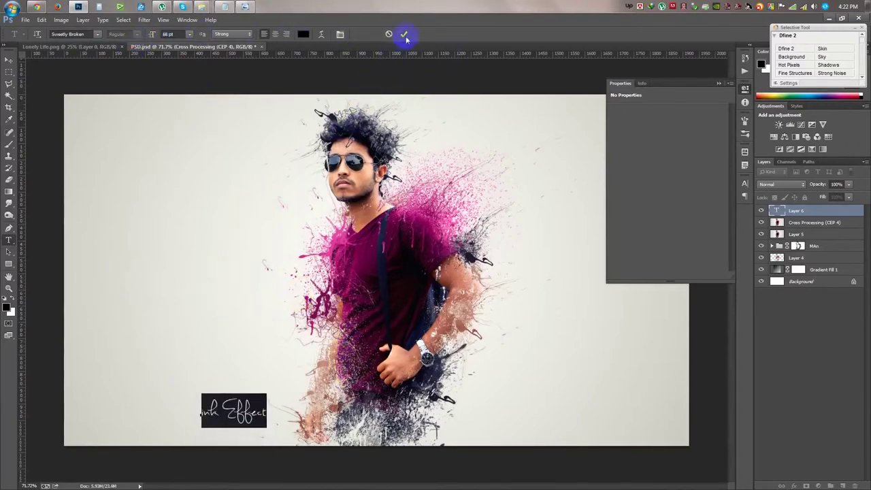
pyautogui.moveTo(333, 386); pyautogui.dragTo(338, 339)
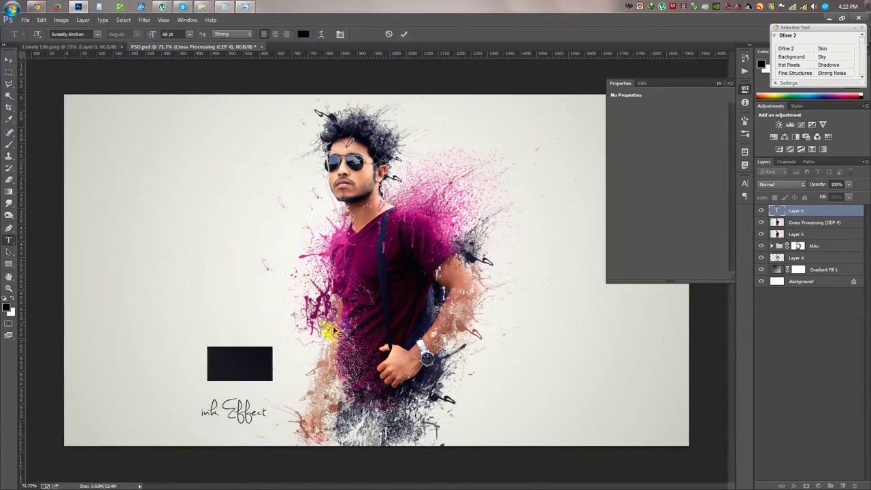
pyautogui.click(405, 34)
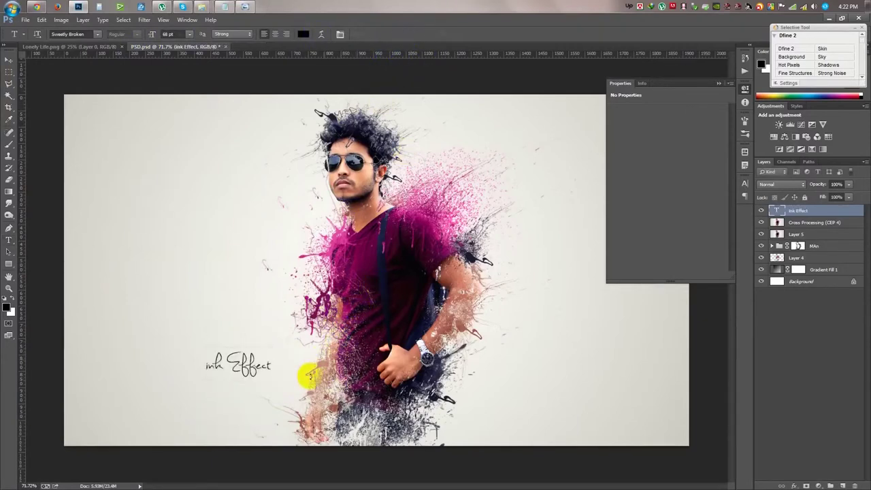
pyautogui.hotkey('ctrl', 't')
pyautogui.moveTo(252, 363); pyautogui.dragTo(256, 221)
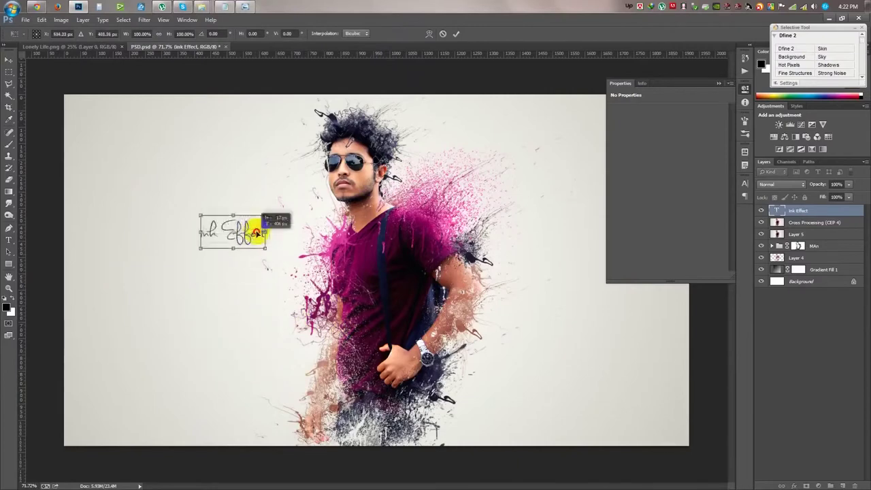
pyautogui.click(454, 35)
# Duplicate the title just below itself and retype it as 'Edit by' plus the editor's name
pyautogui.scroll(5, 208, 200)
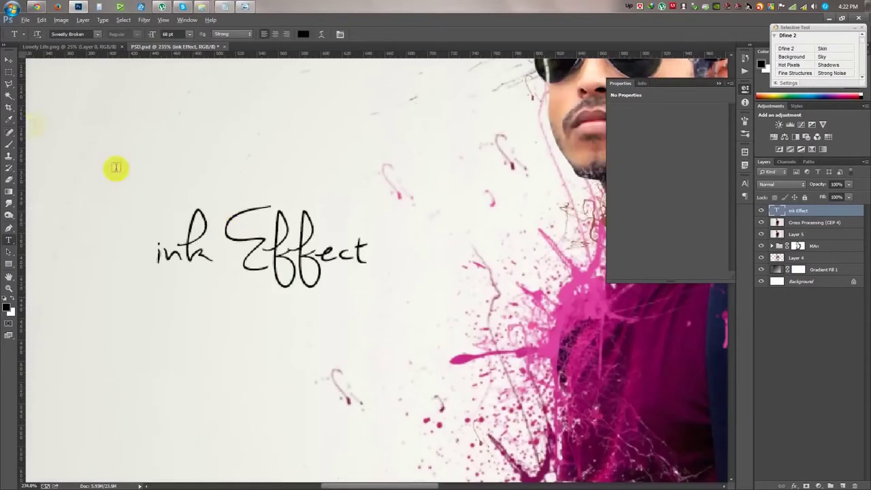
pyautogui.press('v')
pyautogui.moveTo(315, 252); pyautogui.dragTo(315, 305)
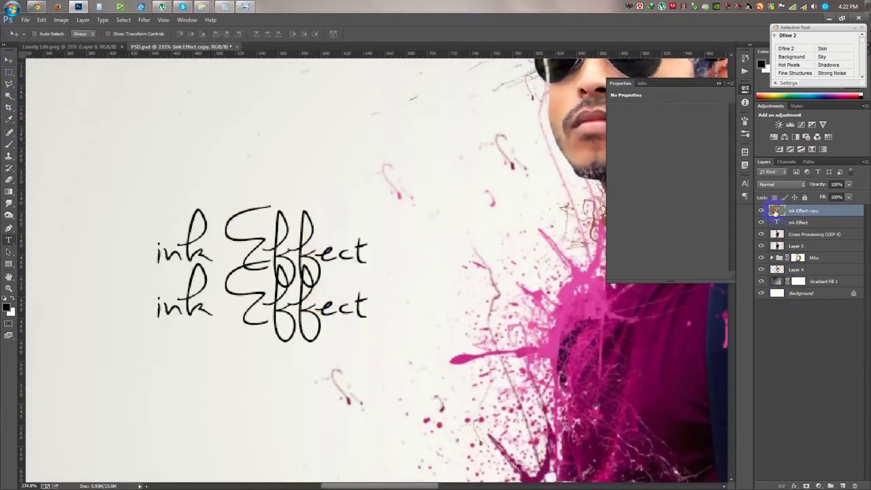
pyautogui.doubleClick(775, 212)
pyautogui.write('Edit by ')
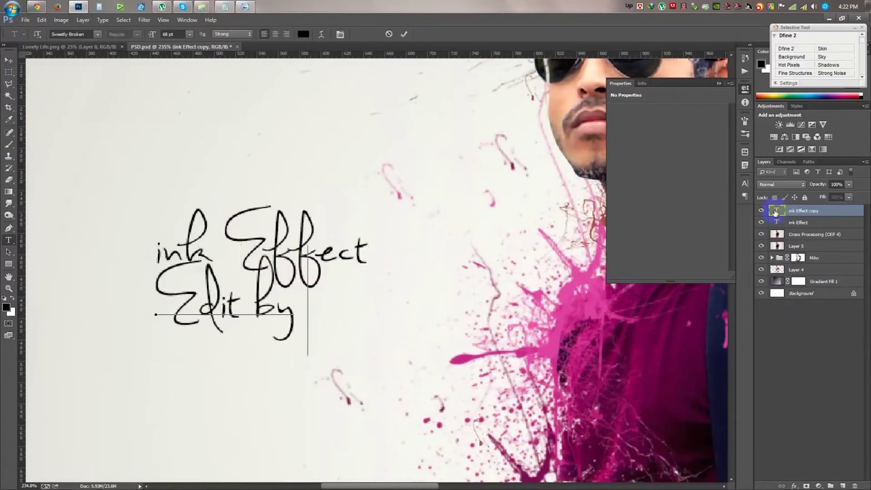
pyautogui.write('Hass HAsi')
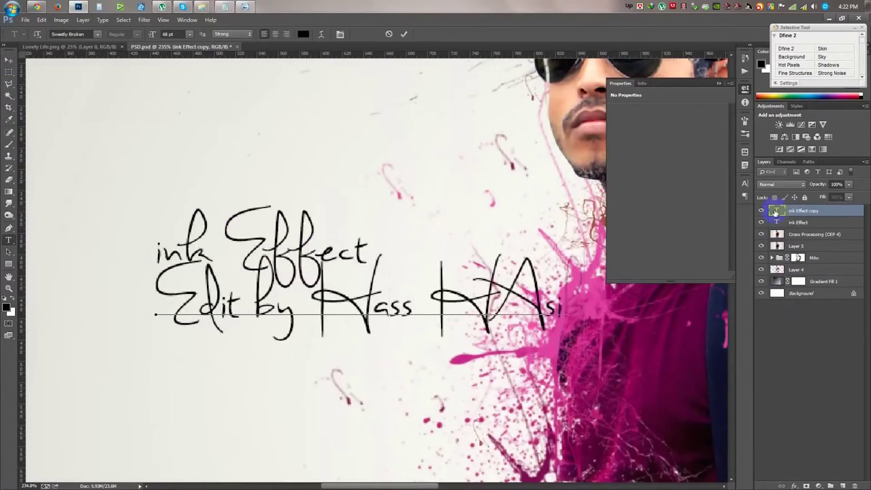
pyautogui.write('b')
# Set the credit line to 27 pt and position it just below the title
pyautogui.hotkey('ctrl', 'a')
pyautogui.click(541, 312)
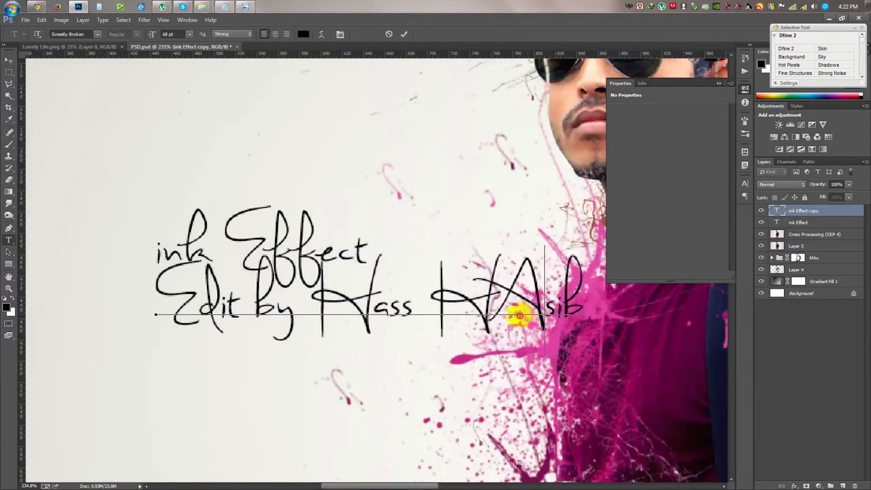
pyautogui.doubleClick(515, 317)
pyautogui.click(515, 317)
pyautogui.hotkey('ctrl', 'a')
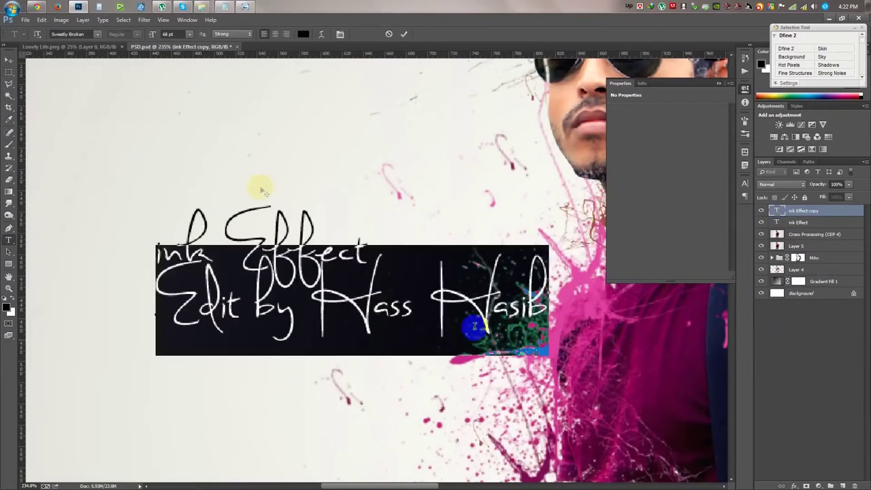
pyautogui.moveTo(142, 34); pyautogui.dragTo(137, 44)
pyautogui.moveTo(236, 122)
pyautogui.mouseDown()
pyautogui.moveTo(235, 98)
pyautogui.moveTo(170, 107)
pyautogui.mouseUp()
pyautogui.press('Up')
pyautogui.press('Up')
pyautogui.press('Up')
pyautogui.press('Up')
pyautogui.press('Up')
pyautogui.press('Up')
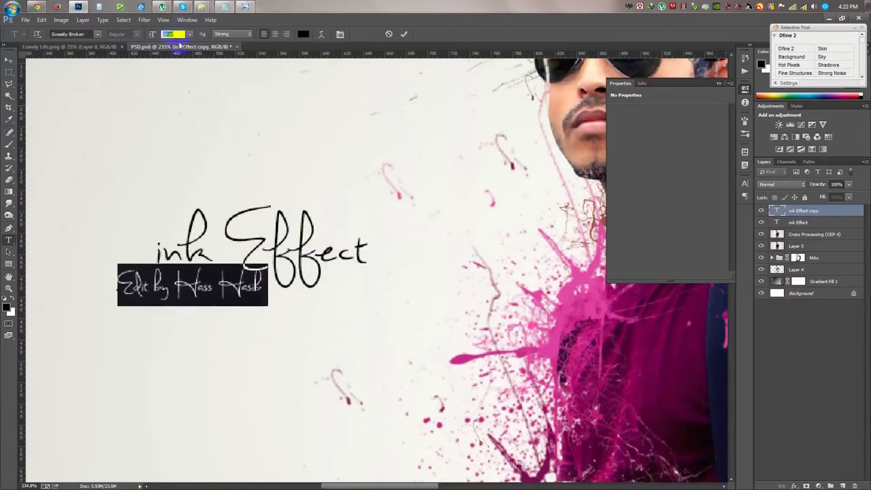
pyautogui.press('Up')
pyautogui.click(213, 98)
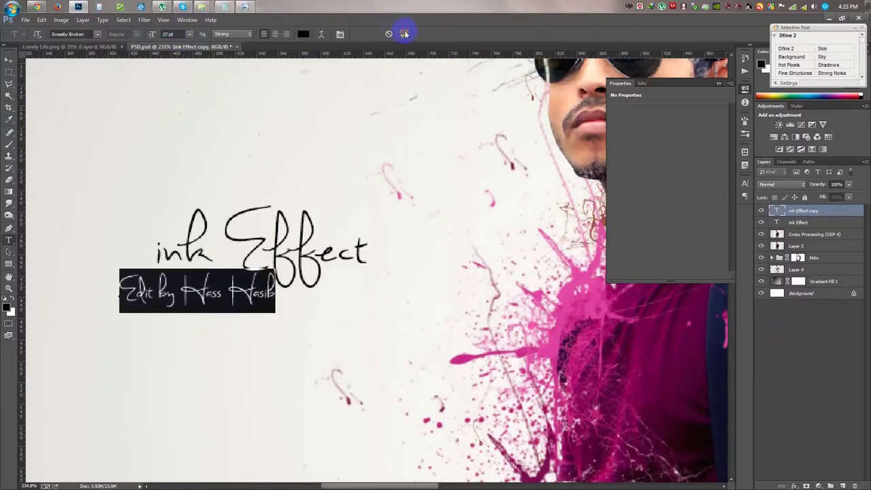
pyautogui.click(405, 34)
pyautogui.scroll(-3, 369, 129)
# Set the credit line in the Swenson font at 18 pt
pyautogui.scroll(2, 293, 225)
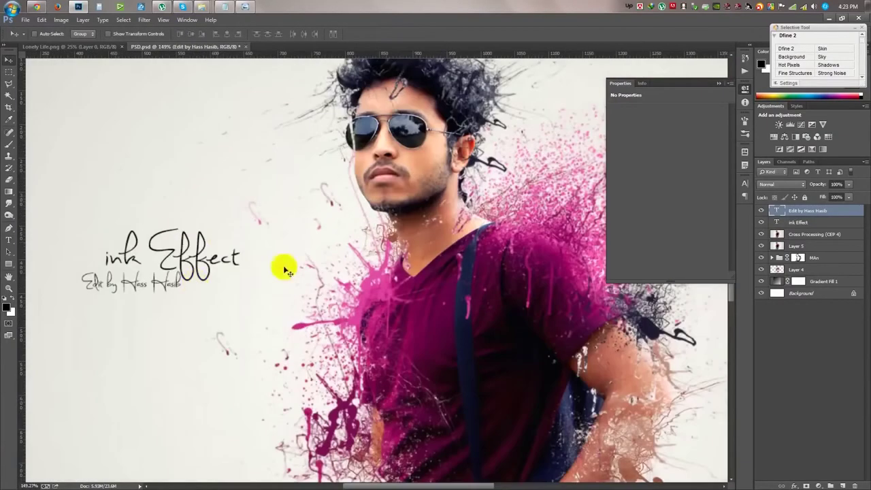
pyautogui.doubleClick(776, 211)
pyautogui.click(97, 34)
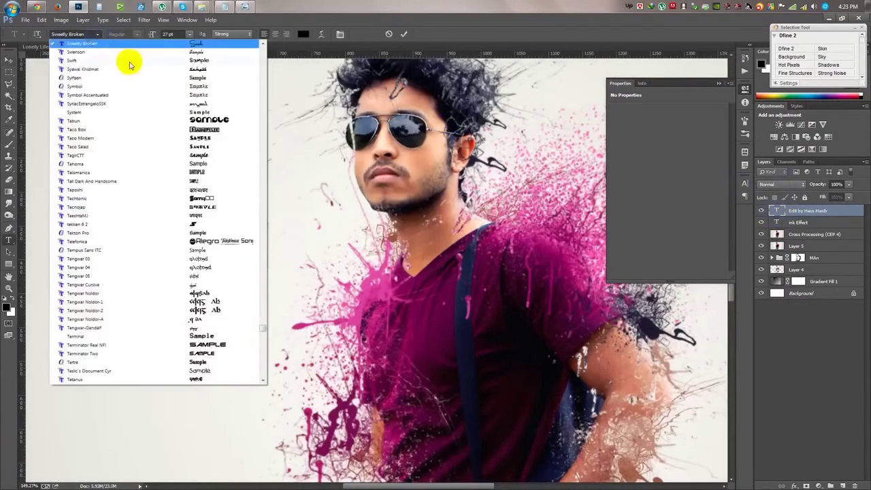
pyautogui.click(140, 52)
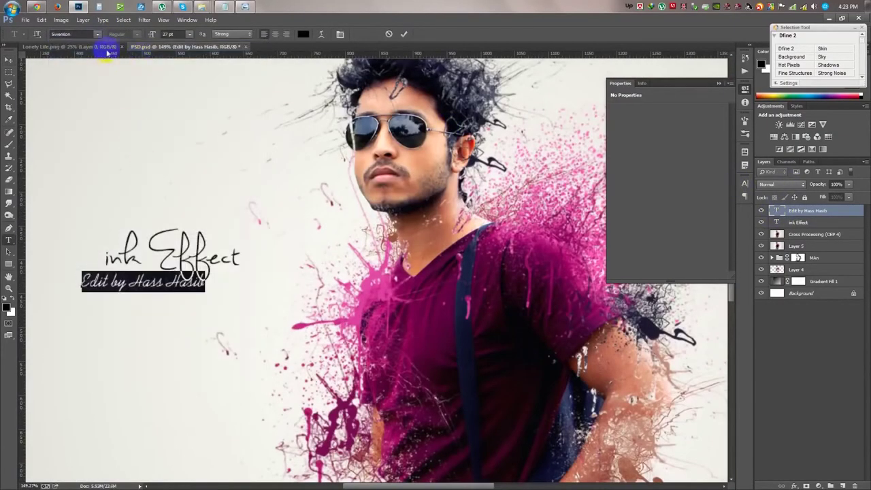
pyautogui.moveTo(150, 37); pyautogui.dragTo(144, 34)
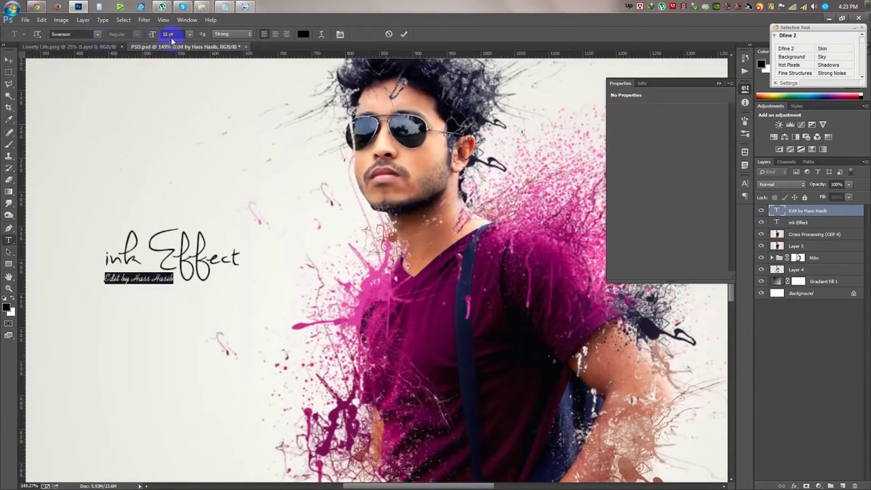
pyautogui.press('Up')
pyautogui.press('Up')
pyautogui.press('Up')
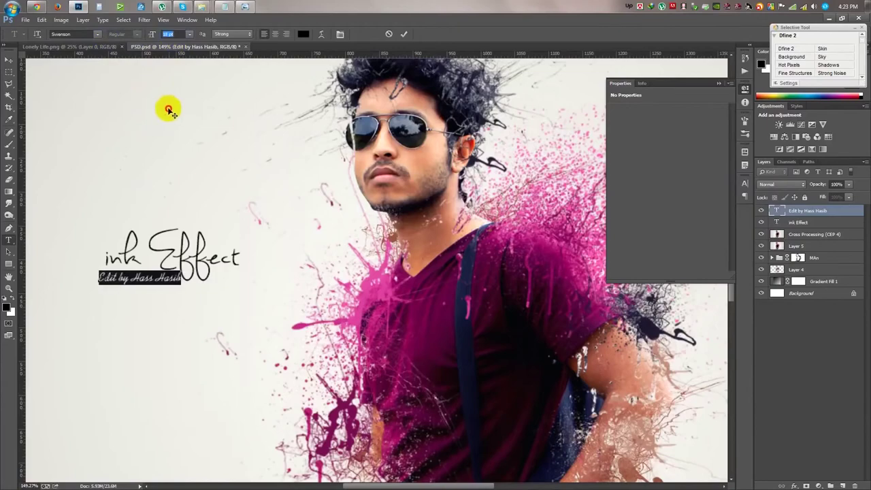
pyautogui.hotkey('ctrl', 'Return')
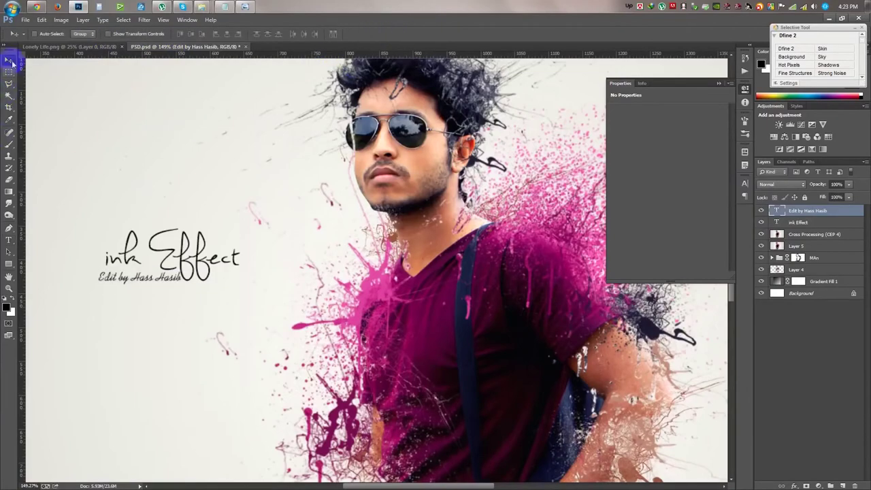
# Nudge the credit line slightly right and down under the title
pyautogui.scroll(-5, 268, 238)
pyautogui.scroll(4, 268, 242)
pyautogui.moveTo(262, 251)
pyautogui.mouseDown()
pyautogui.moveTo(269, 258)
pyautogui.moveTo(241, 250)
pyautogui.mouseUp()
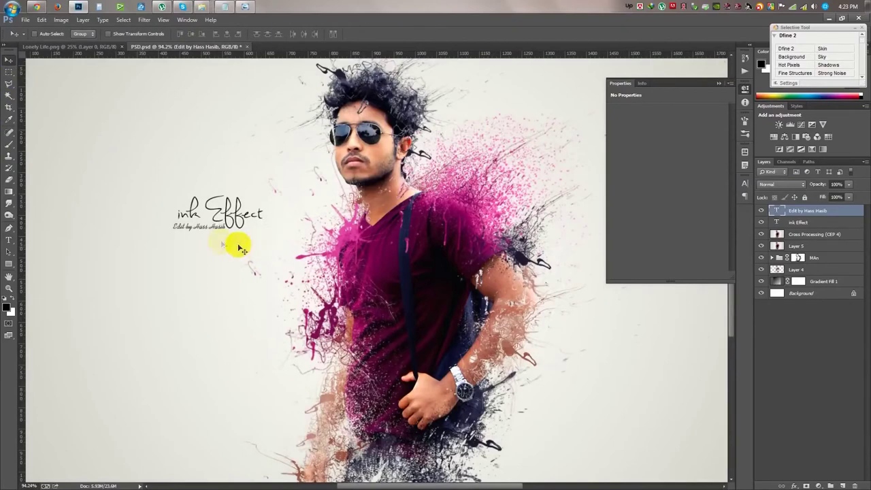
pyautogui.scroll(3, 242, 251)
# Delete 'Edit by' from the credit and set the remaining name in Sylfaen
pyautogui.press('t')
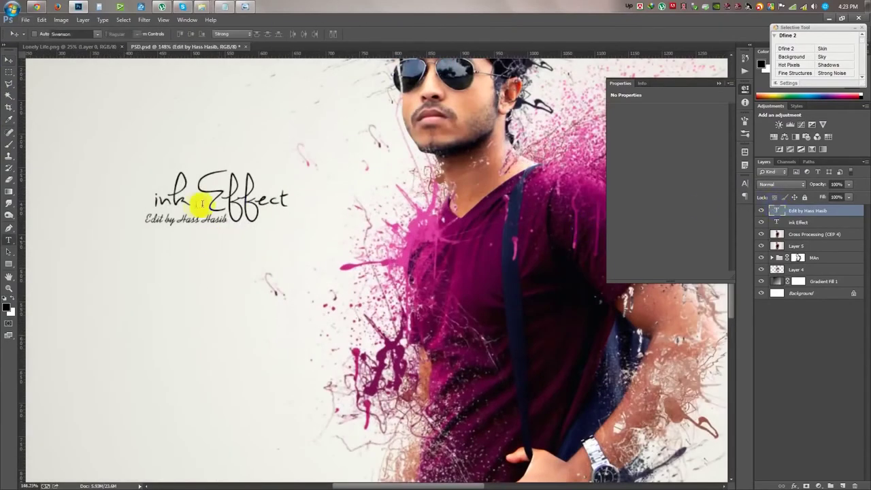
pyautogui.moveTo(177, 219); pyautogui.dragTo(86, 225)
pyautogui.press('BackSpace')
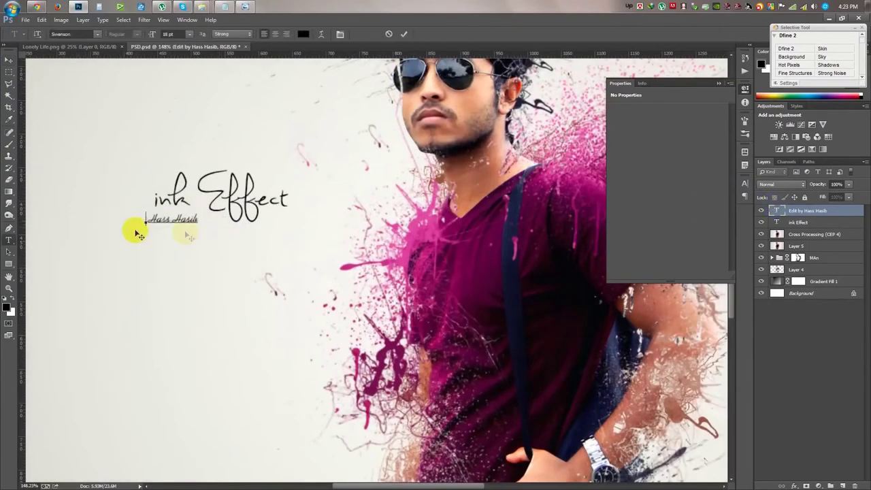
pyautogui.moveTo(198, 220); pyautogui.dragTo(85, 219)
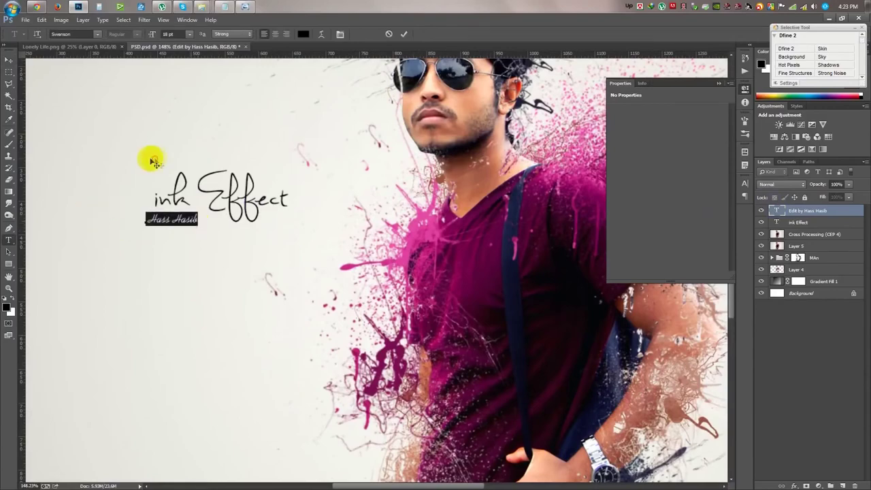
pyautogui.click(98, 34)
pyautogui.click(181, 73)
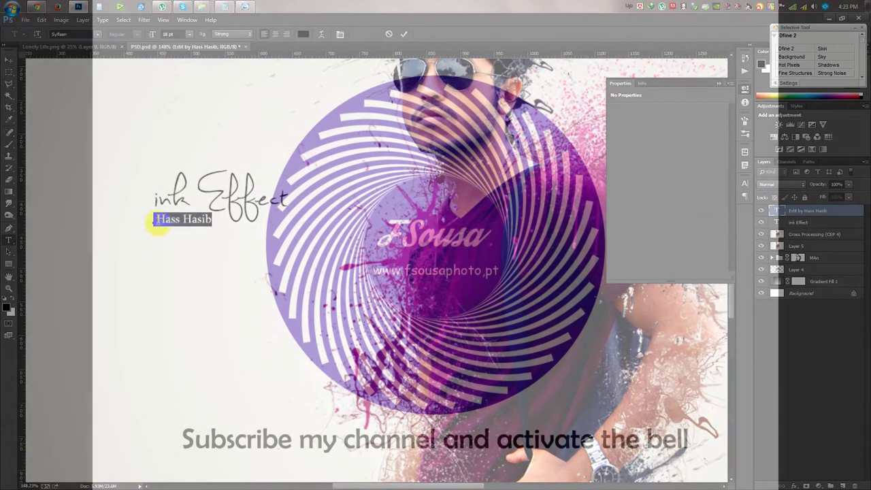
pyautogui.click(155, 221)
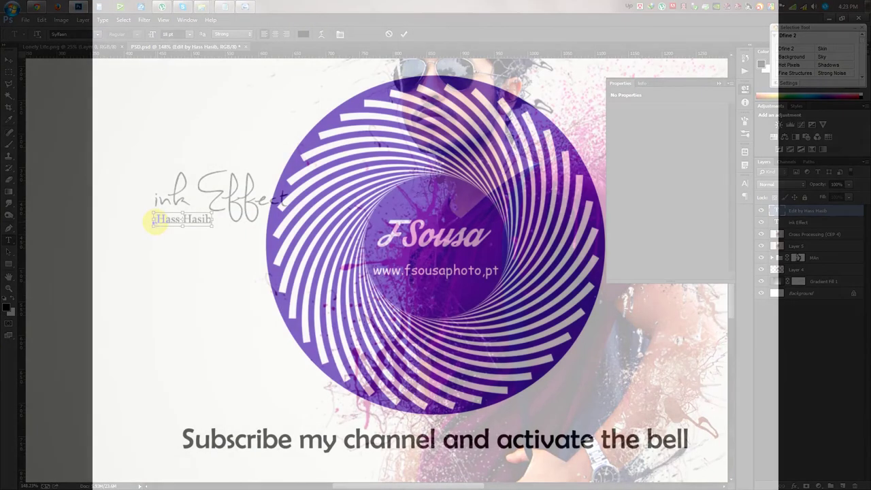